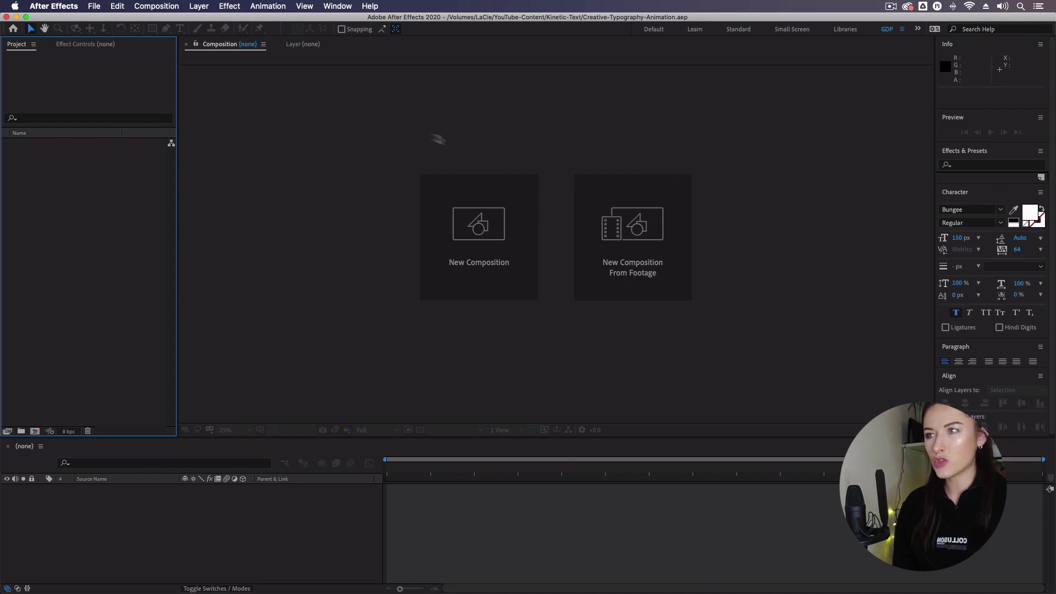
# Start a new composition with a width of 1080 px and a height of 1920 px
pyautogui.click(268, 83)
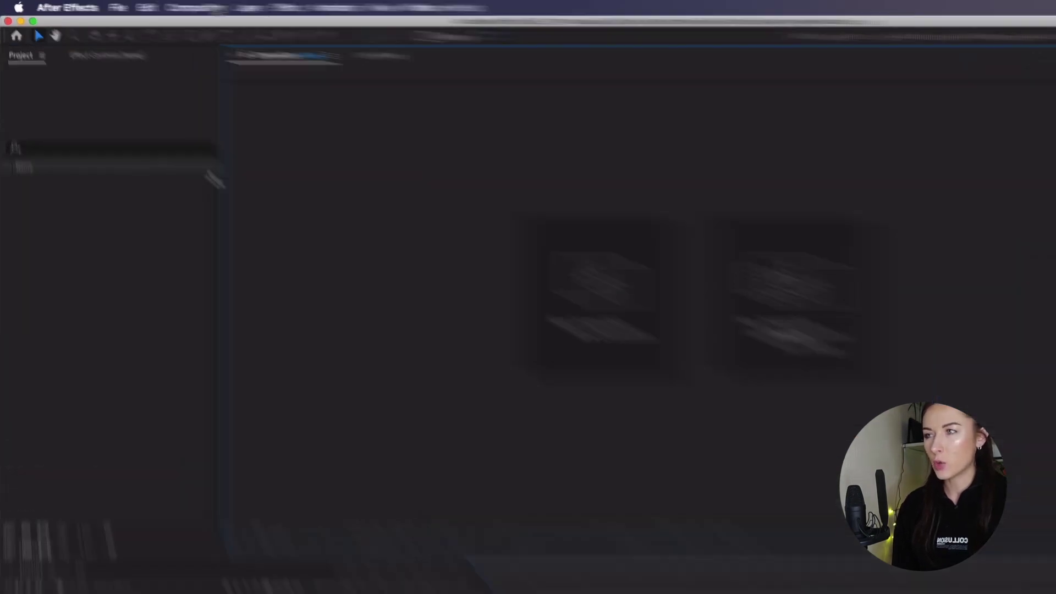
pyautogui.click(171, 6)
pyautogui.click(173, 20)
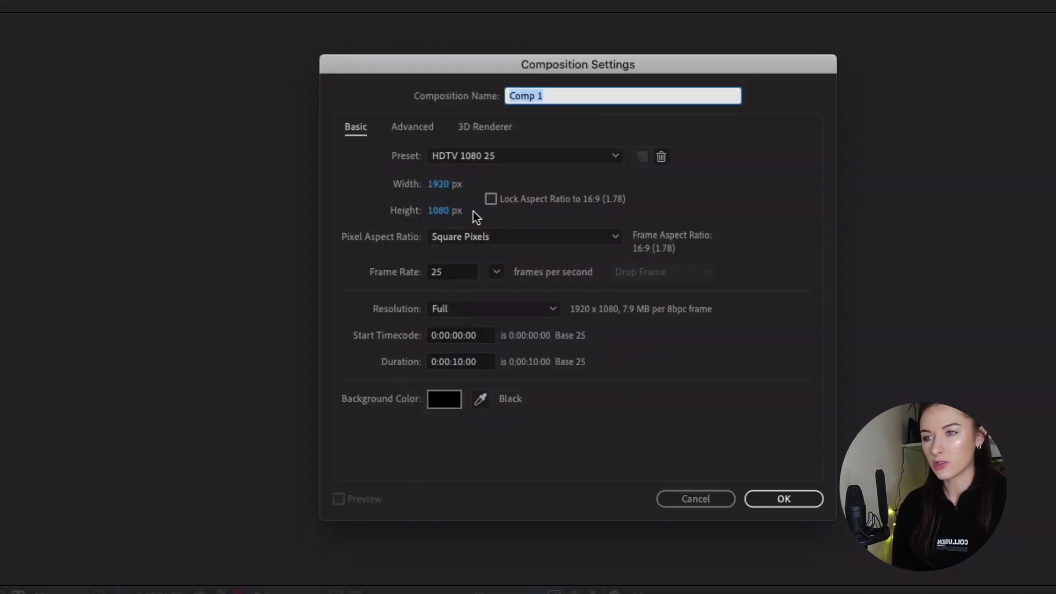
pyautogui.click(438, 185)
pyautogui.write('1080')
pyautogui.click(439, 211)
pyautogui.write('1920')
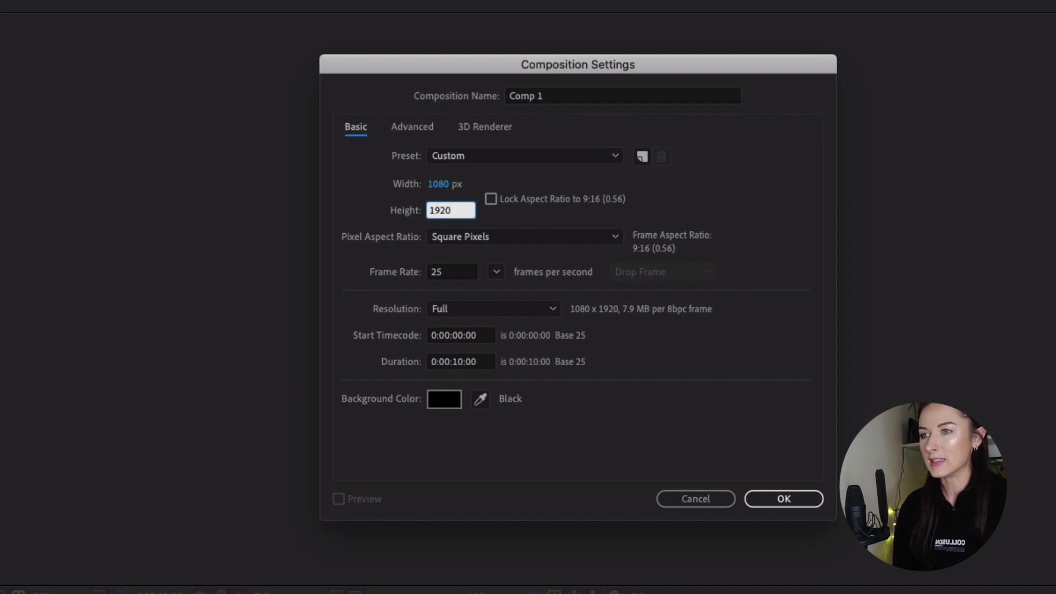
pyautogui.click(693, 215)
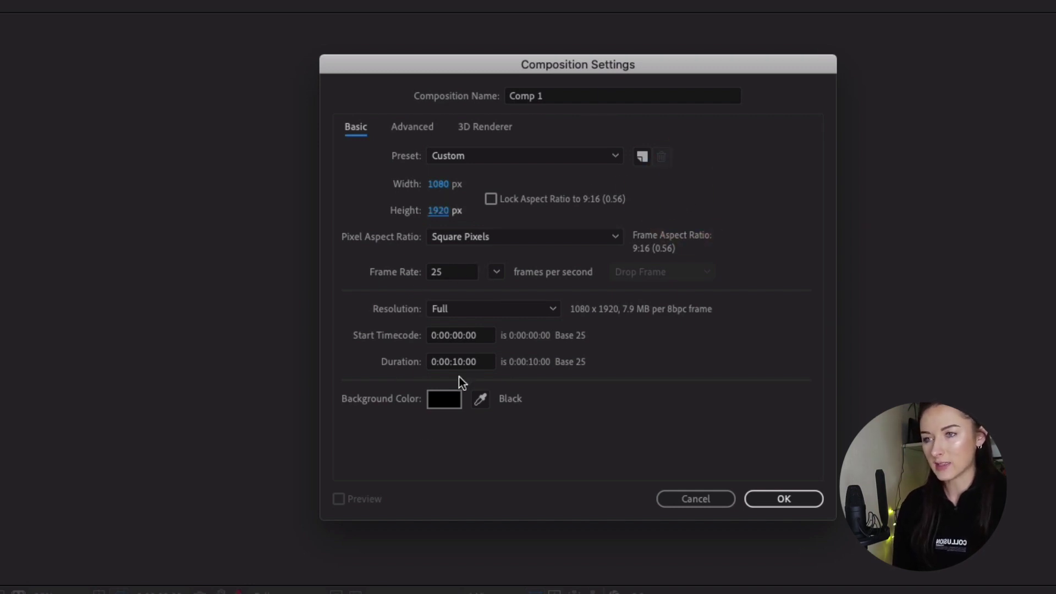
# Name the new composition Insta-Comp and create it
pyautogui.click(573, 99)
pyautogui.press('BackSpace')
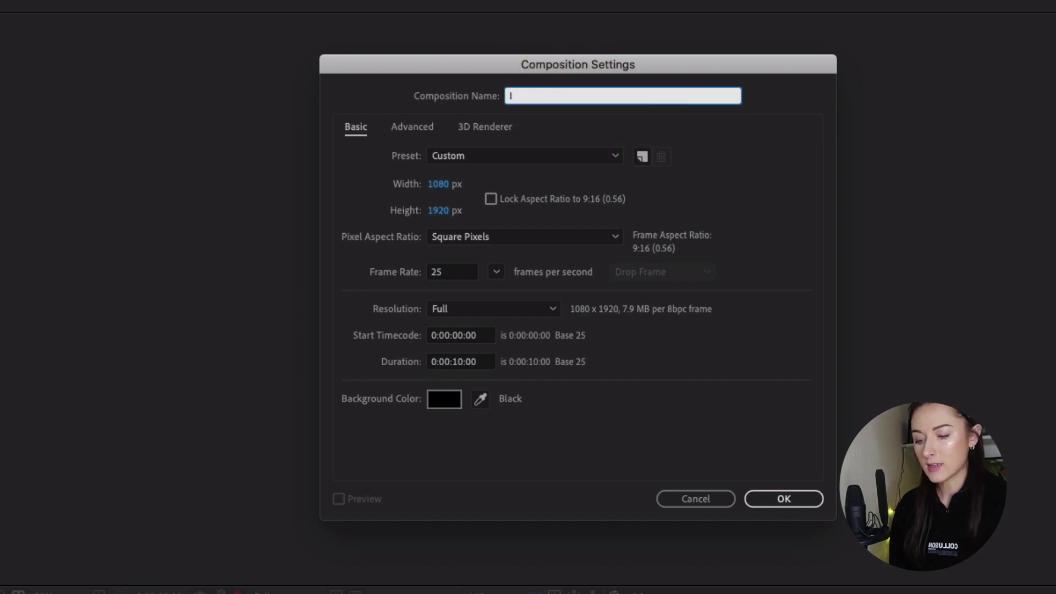
pyautogui.write('Insta-Comp')
pyautogui.click(784, 498)
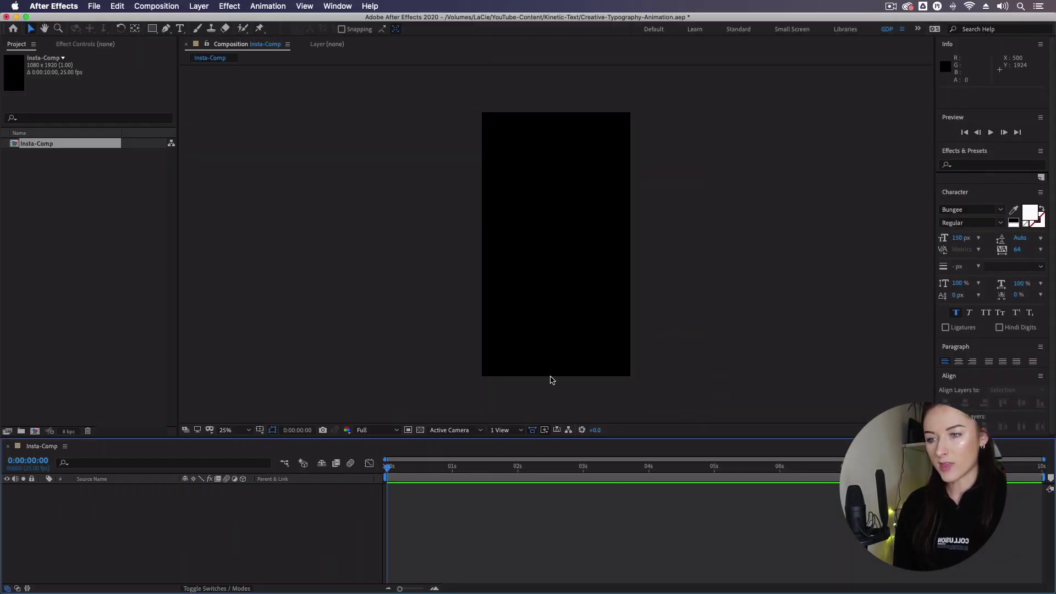
pyautogui.click(552, 380)
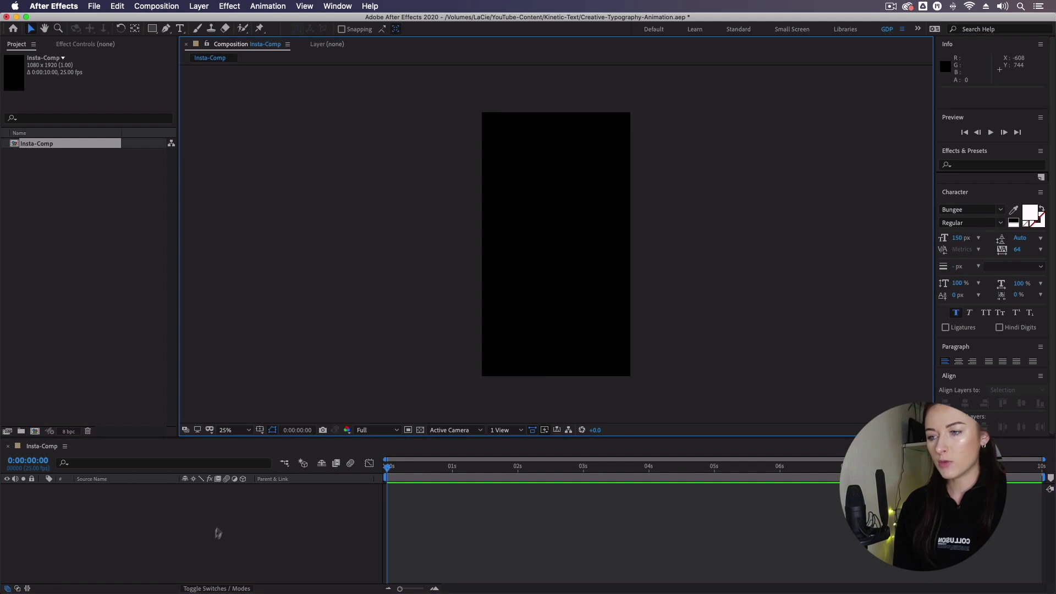
# Add a composition-sized solid layer named BG with the dark grey colour 1C1C1C
pyautogui.rightClick(230, 520)
pyautogui.moveTo(253, 473)
pyautogui.click(395, 501)
pyautogui.write('BG')
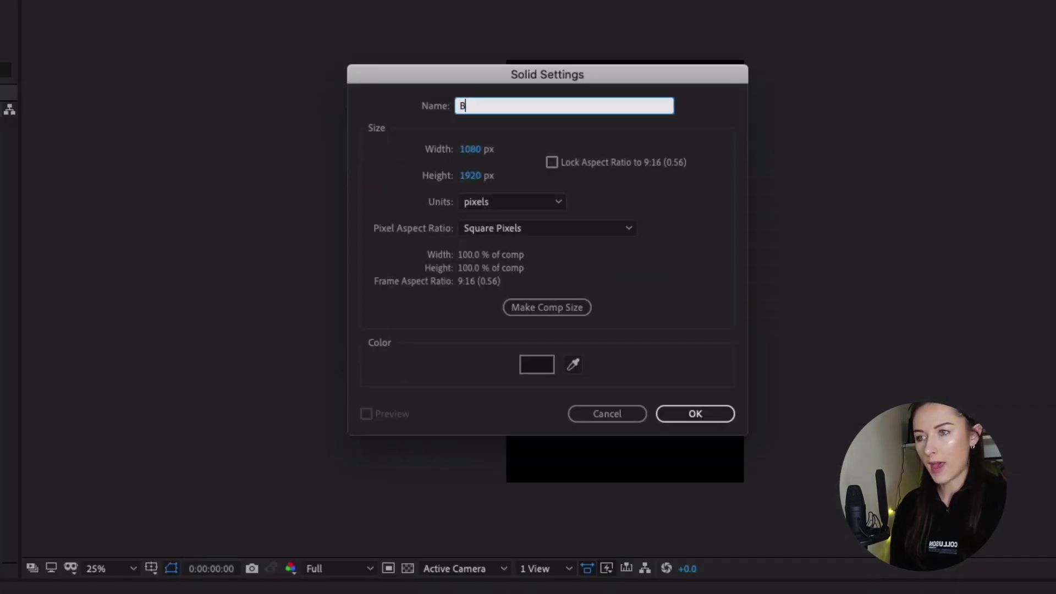
pyautogui.click(537, 364)
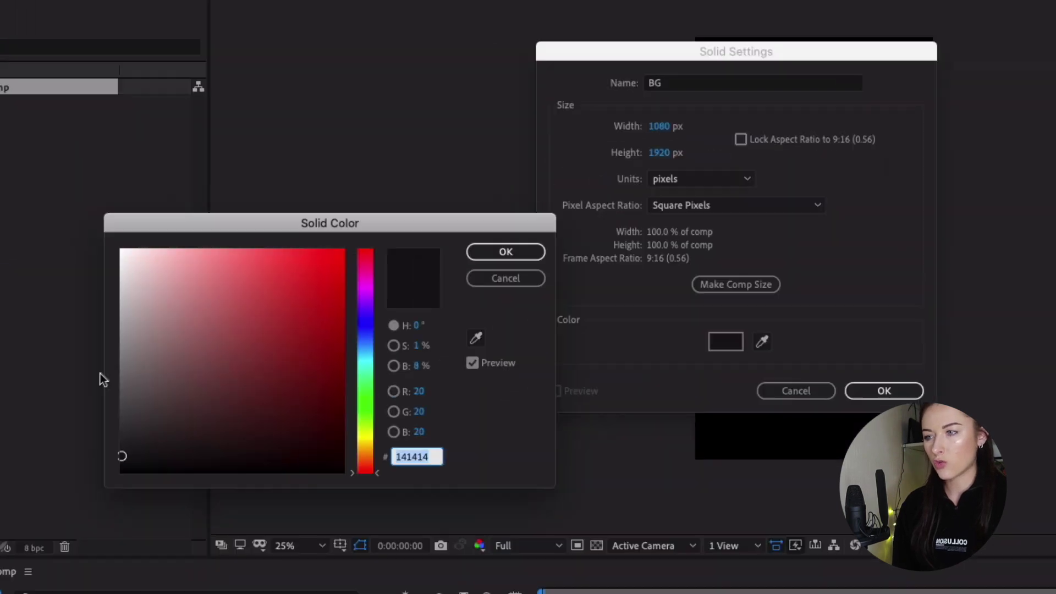
pyautogui.click(121, 448)
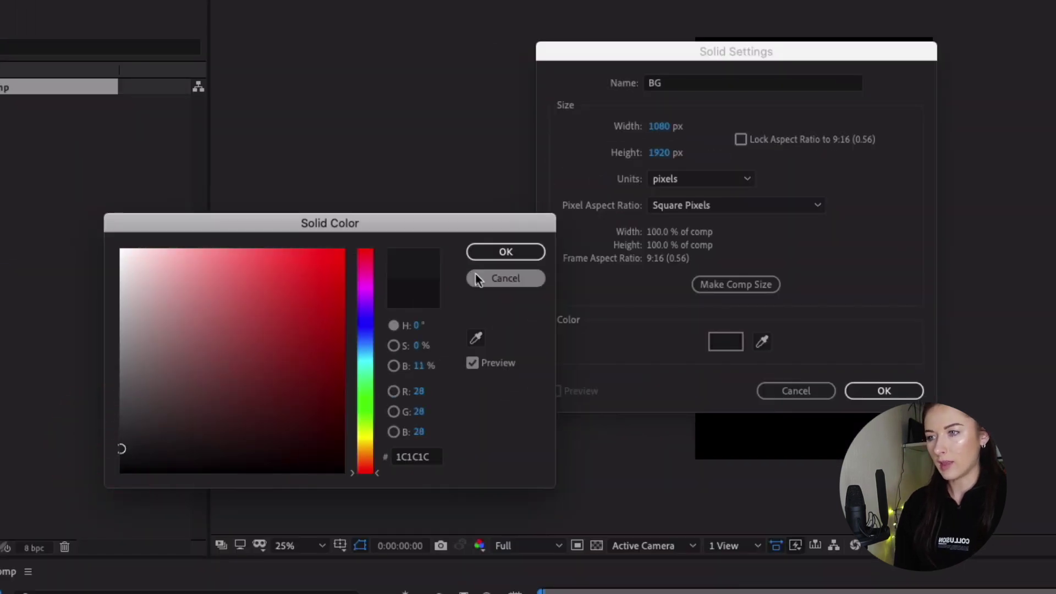
pyautogui.click(506, 252)
pyautogui.click(884, 391)
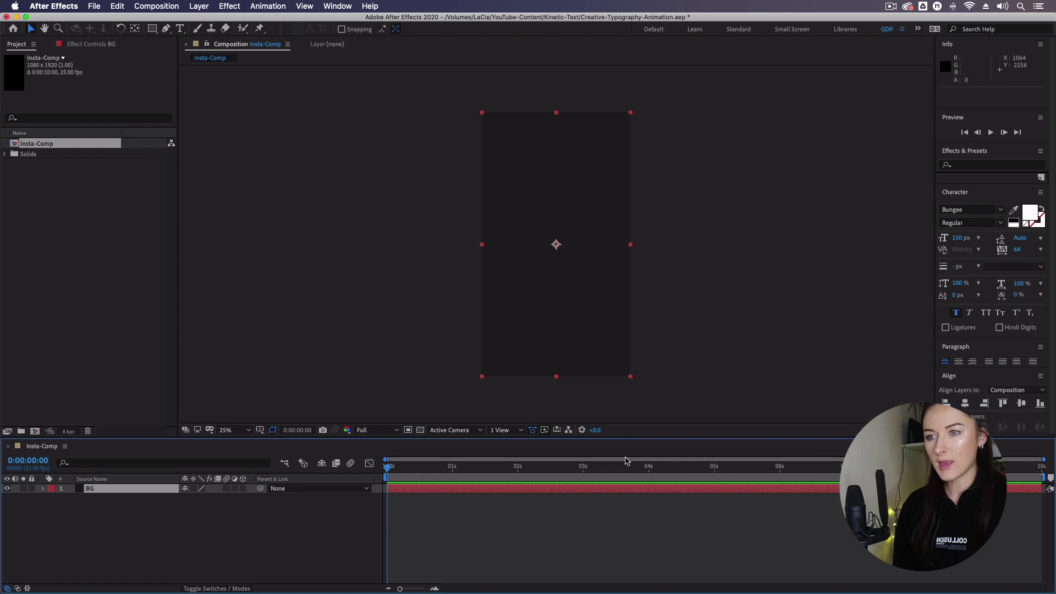
# Duplicate the BG layer and rename the upper copy Grid
pyautogui.click(436, 523)
pyautogui.click(123, 493)
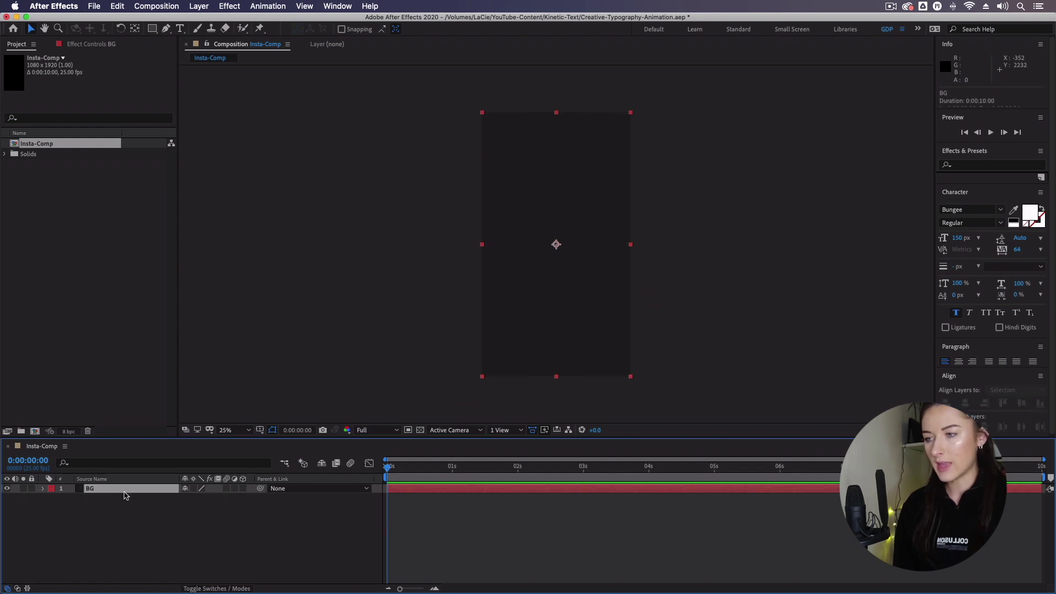
pyautogui.press('super+d')
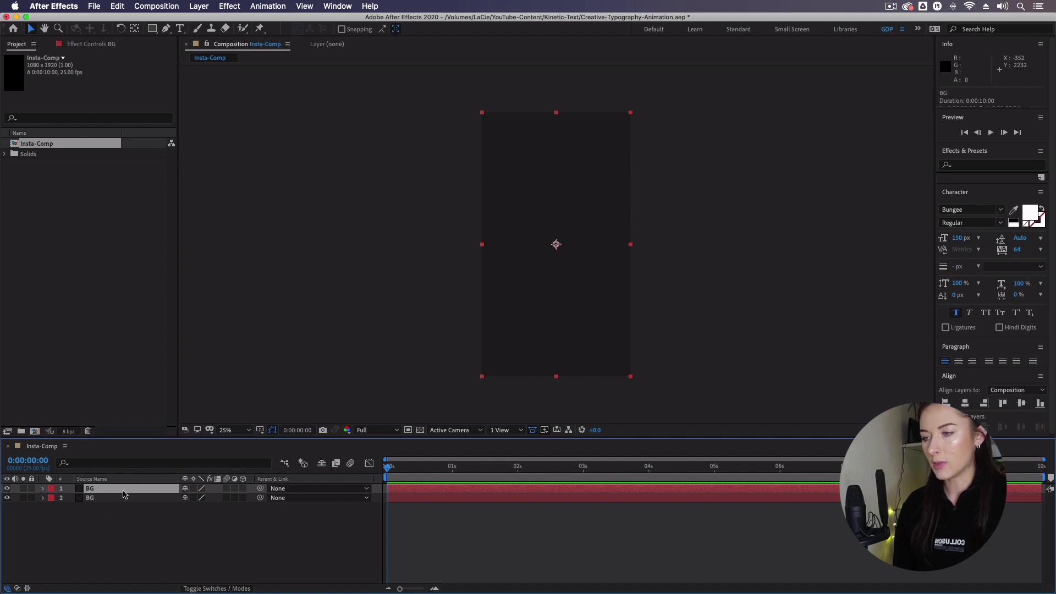
pyautogui.press('Return')
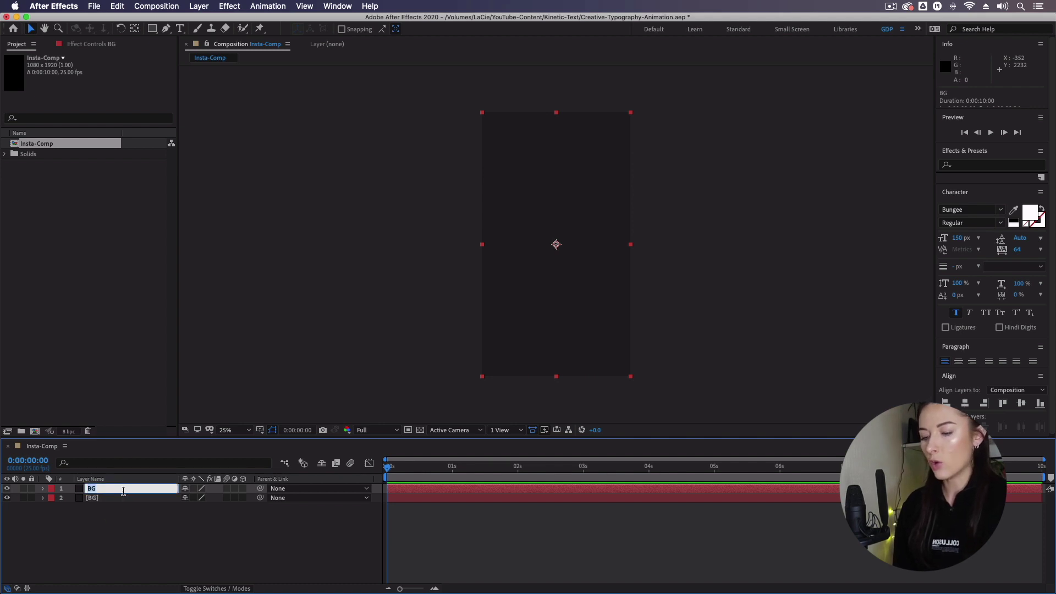
pyautogui.click(426, 539)
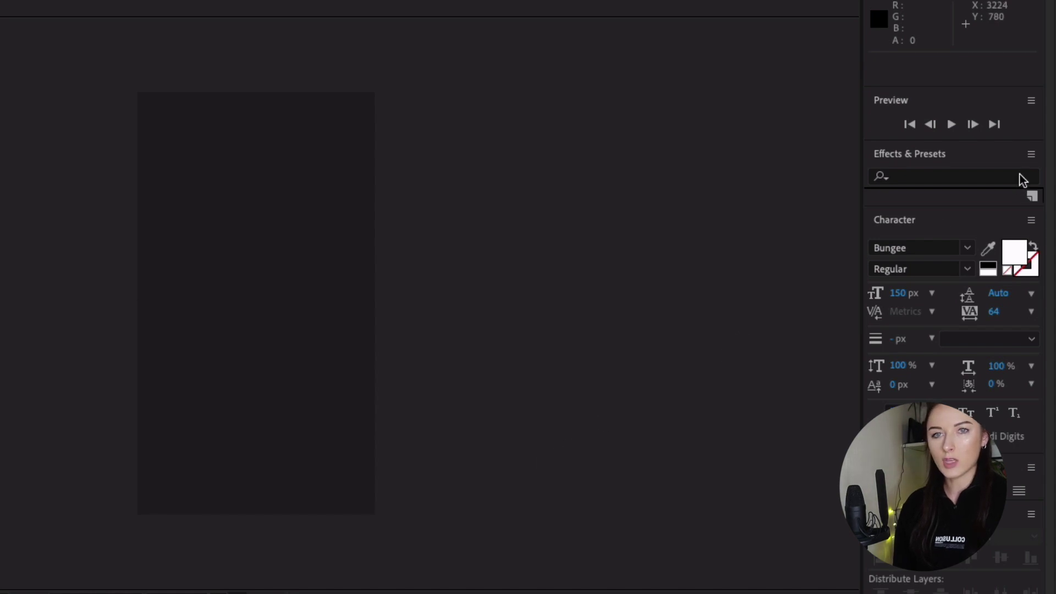
# Find the Generate > Grid effect and apply it to the Grid layer
pyautogui.click(984, 175)
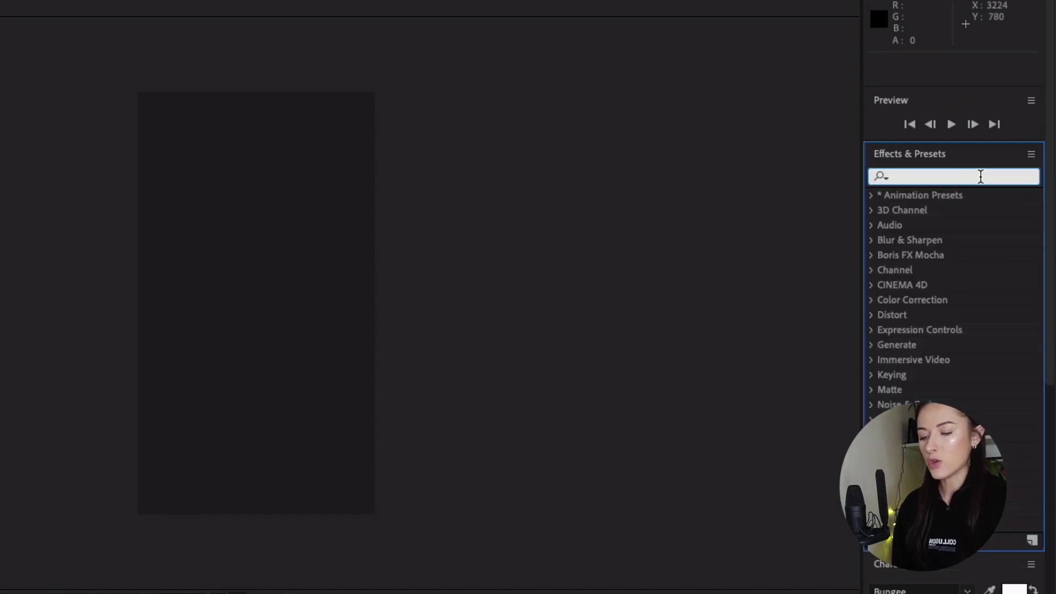
pyautogui.write('grid')
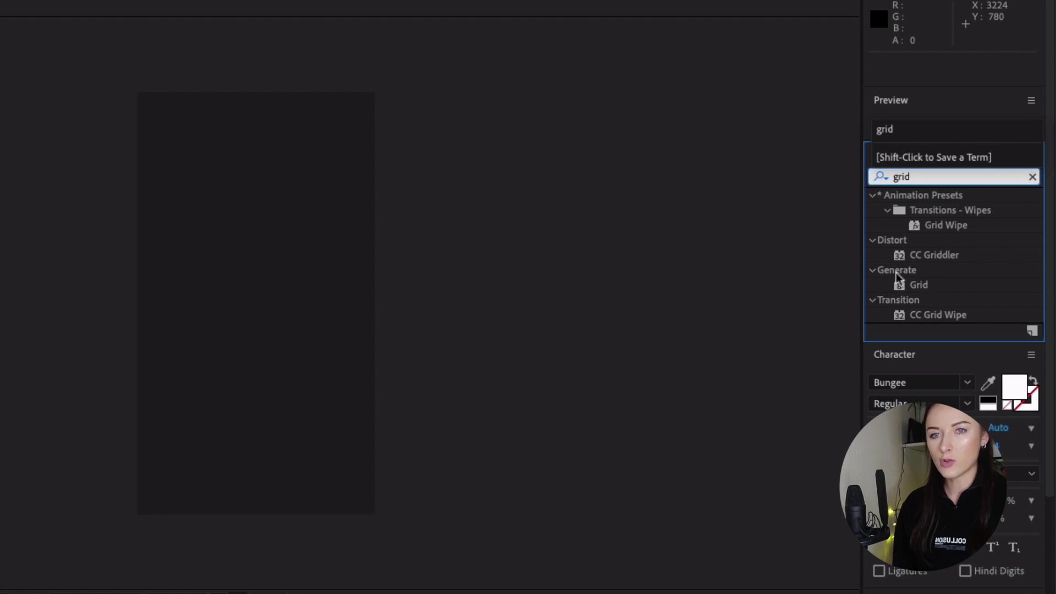
pyautogui.moveTo(918, 286); pyautogui.dragTo(632, 489)
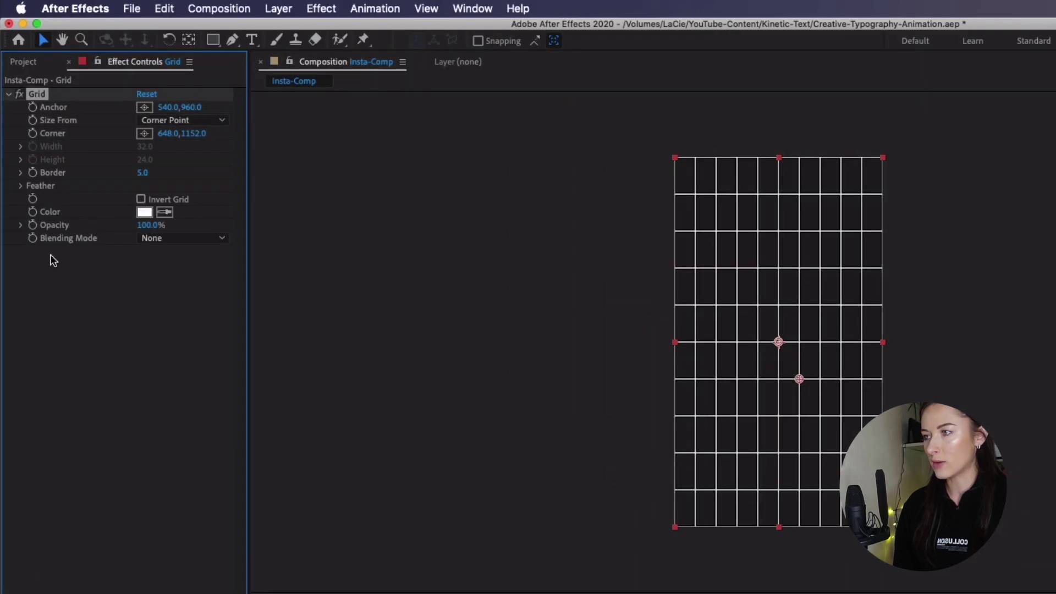
# Set the Grid effect's border to 2 and its opacity to 20%
pyautogui.click(144, 175)
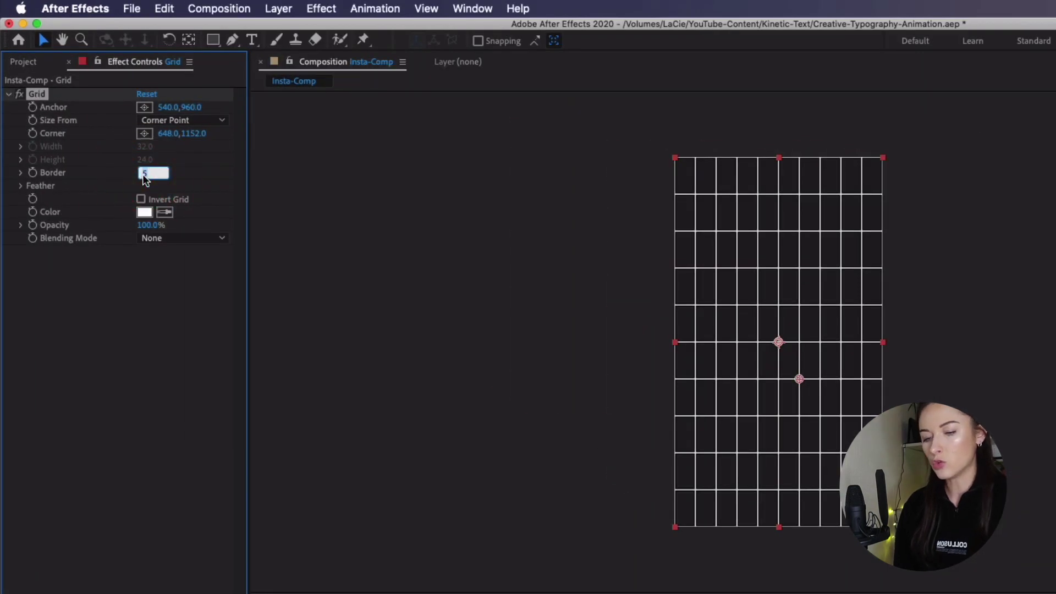
pyautogui.press('Return')
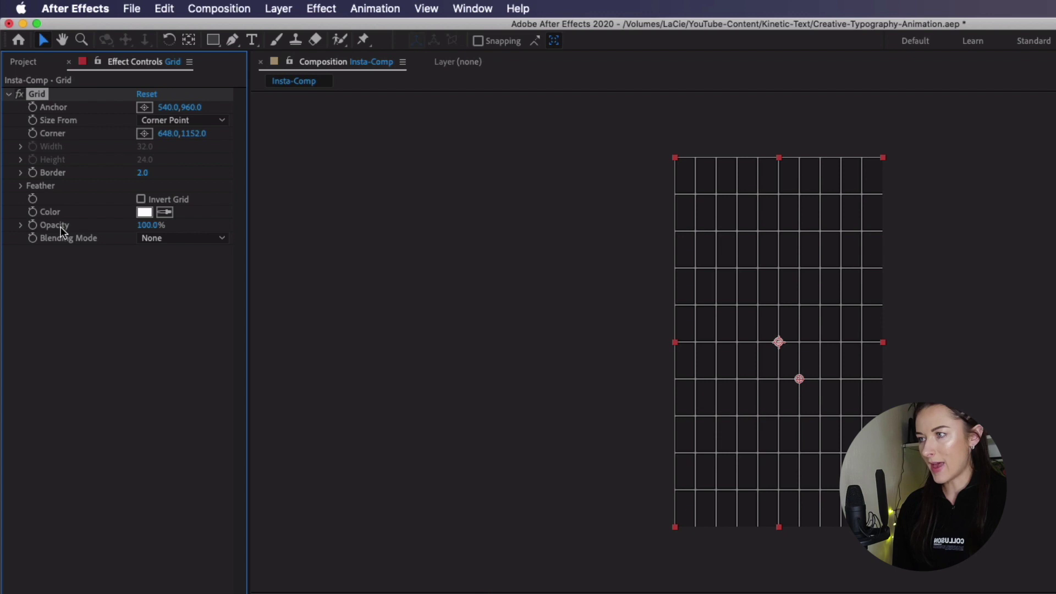
pyautogui.click(154, 225)
pyautogui.write('25')
pyautogui.press('Return')
pyautogui.click(153, 225)
pyautogui.write('20')
pyautogui.press('Return')
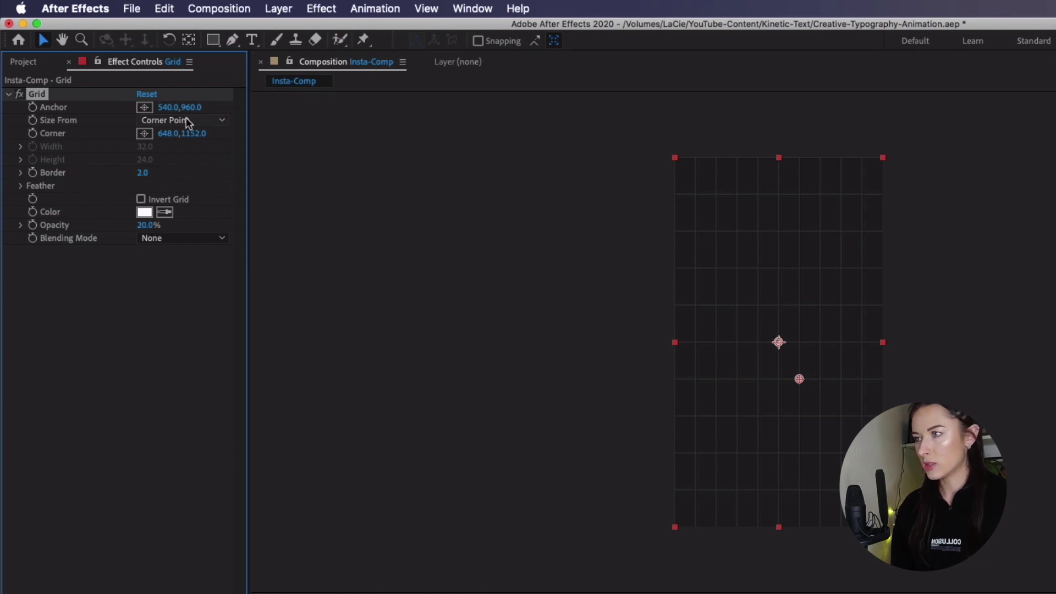
# Adjust the Grid effect's corner point to 631, 1060 for smaller cells and deselect the layer
pyautogui.moveTo(166, 135); pyautogui.dragTo(144, 133)
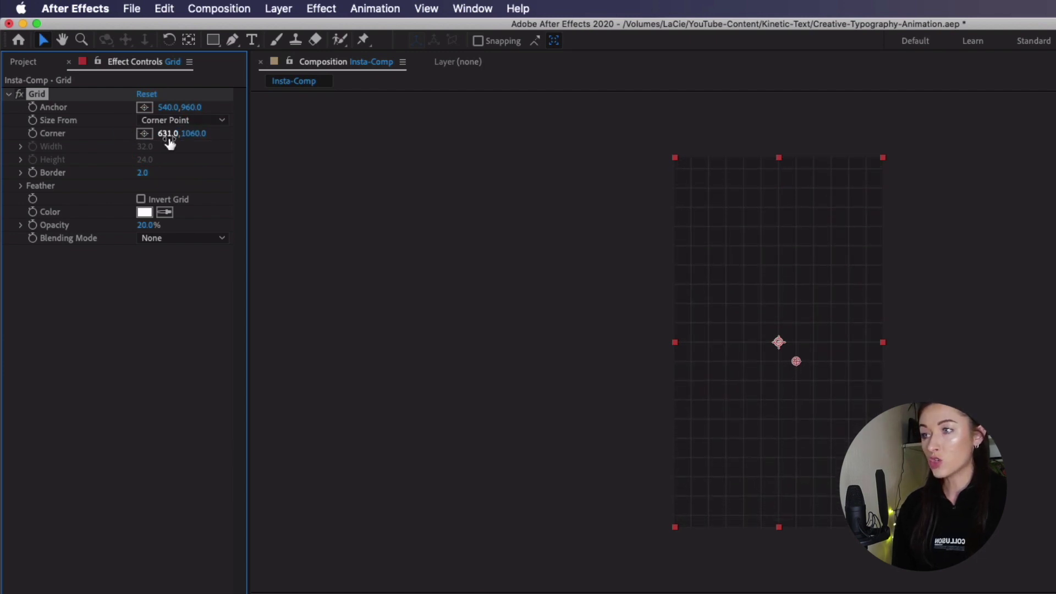
pyautogui.moveTo(192, 134); pyautogui.dragTo(191, 135)
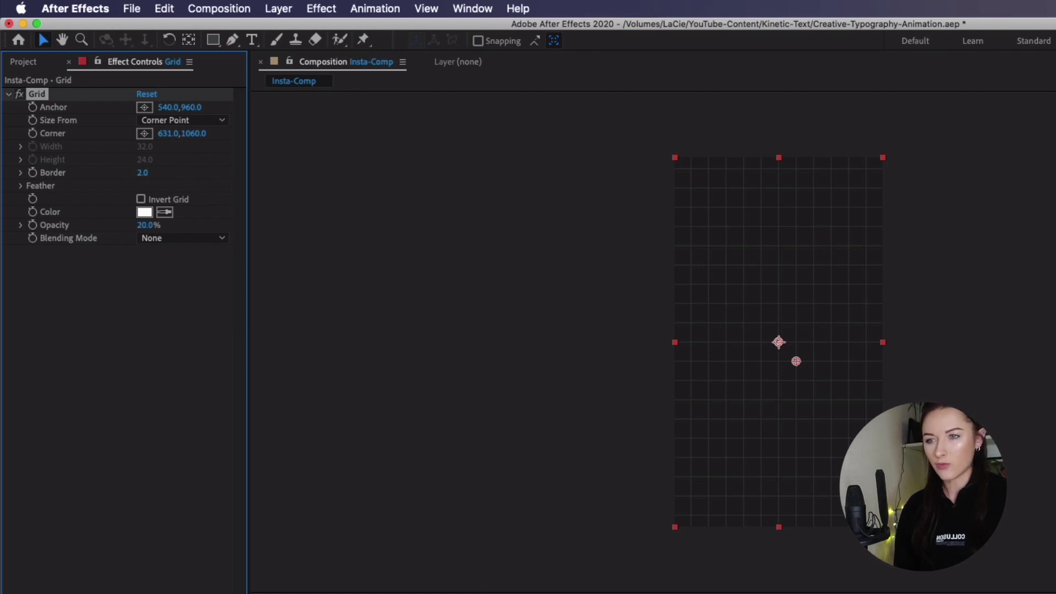
pyautogui.press('super+shift+a')
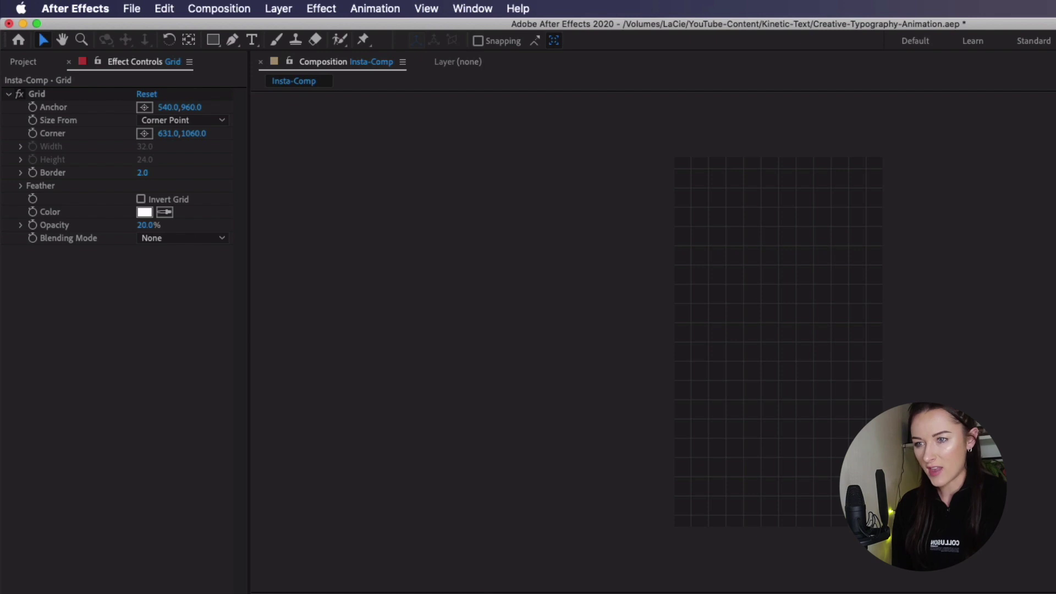
# Import GDP-Logo.png from the Assets folder and place it as the top layer of Insta-Comp
pyautogui.click(32, 65)
pyautogui.rightClick(104, 299)
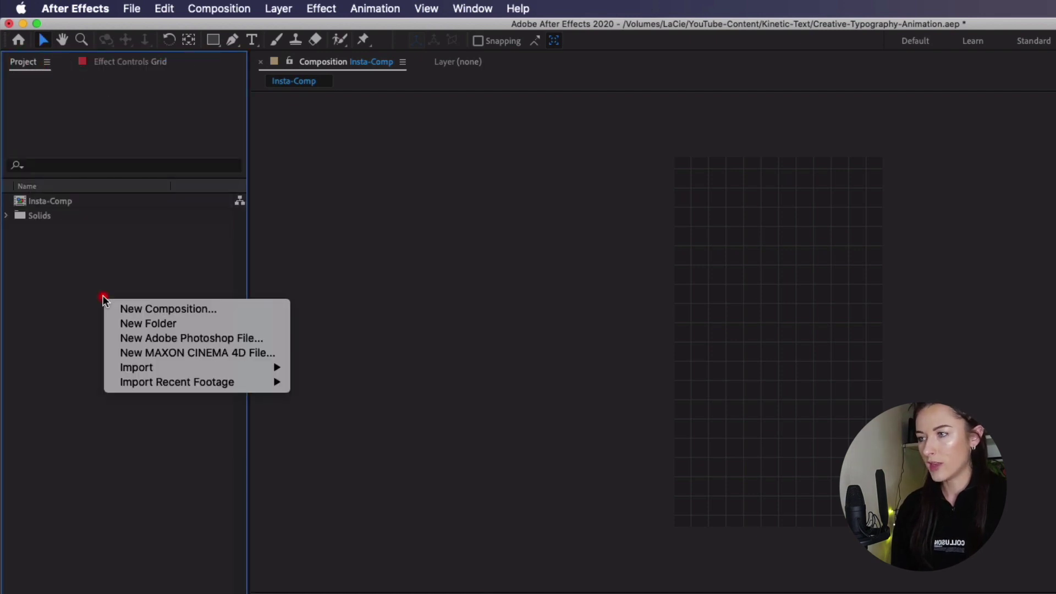
pyautogui.moveTo(170, 368)
pyautogui.click(358, 370)
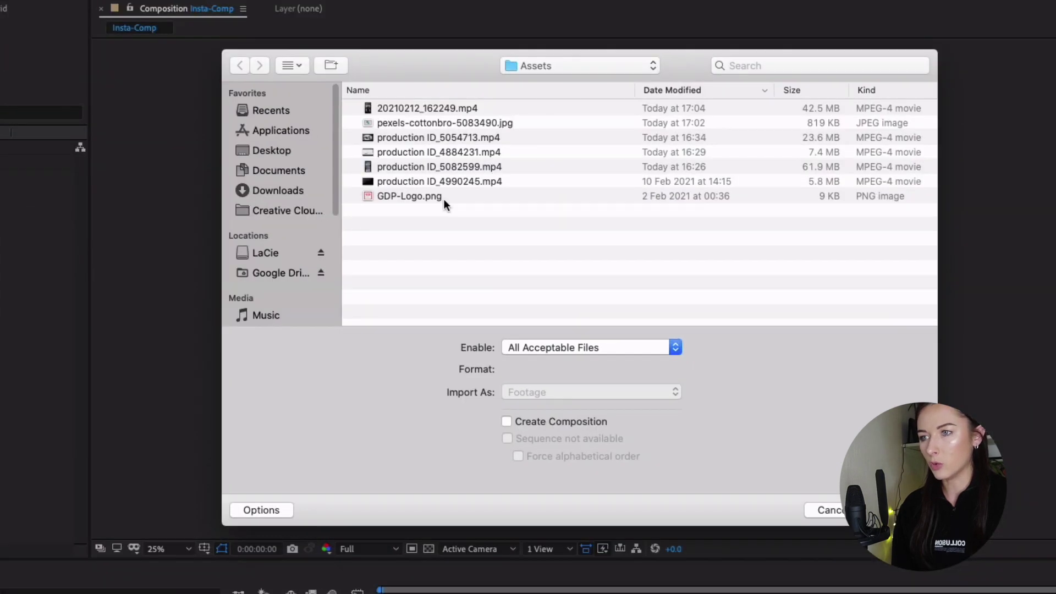
pyautogui.click(603, 252)
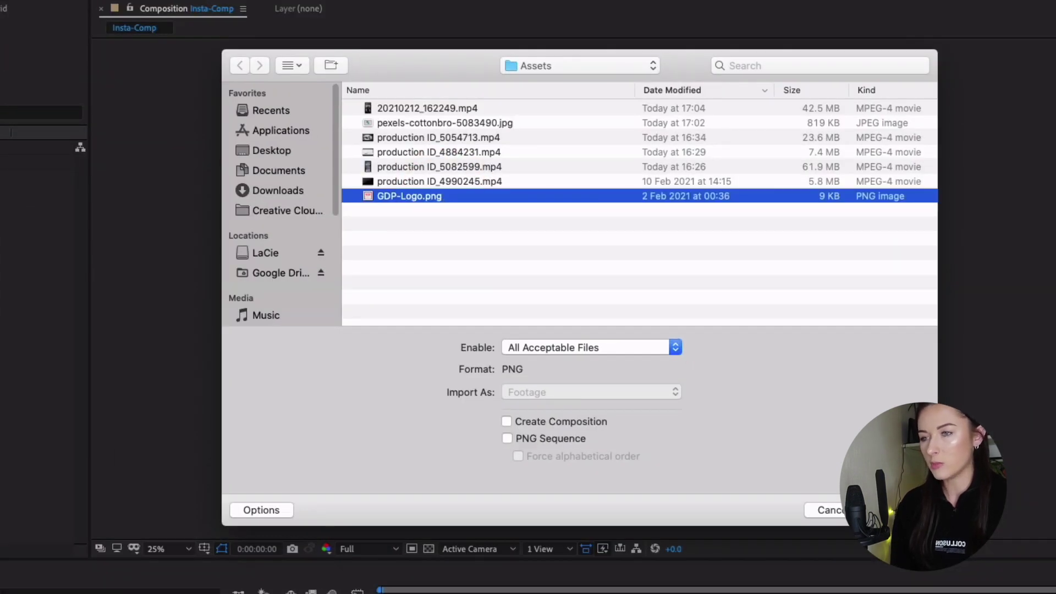
pyautogui.press('Return')
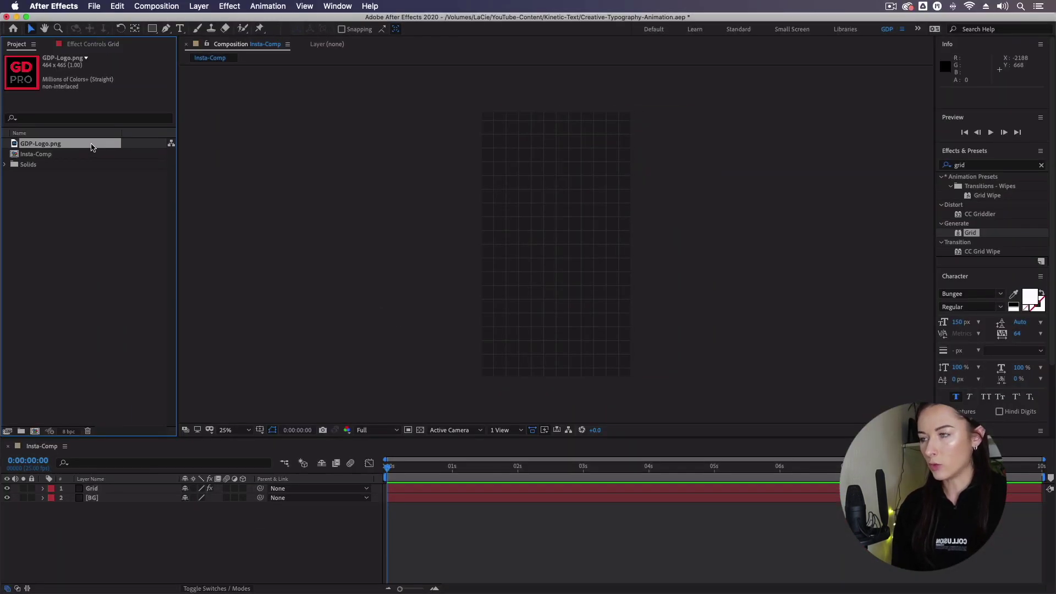
pyautogui.moveTo(92, 148); pyautogui.dragTo(119, 489)
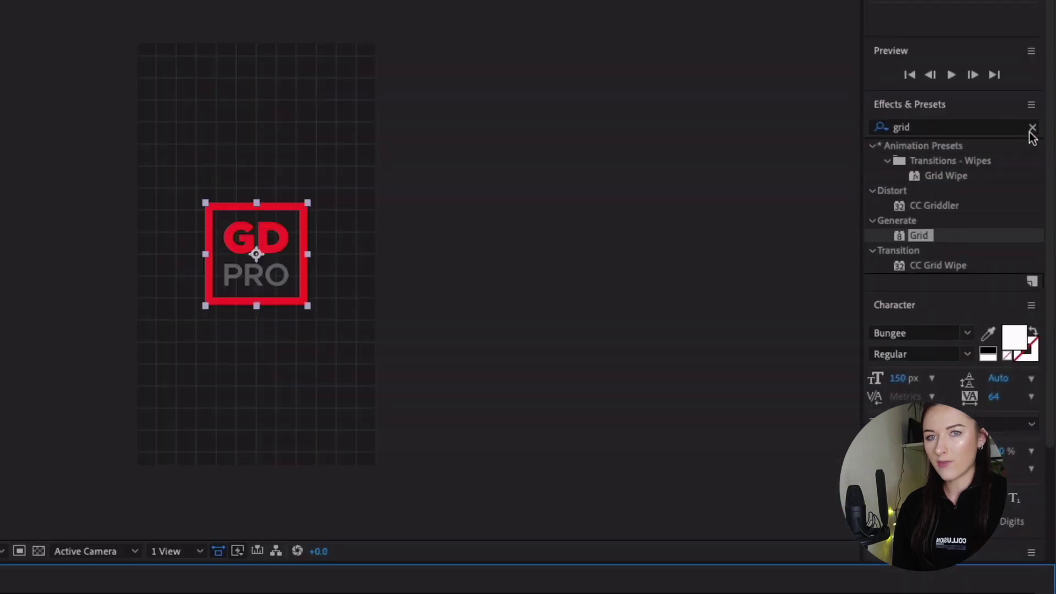
# Apply the Fill effect to the GDP-Logo.png layer and set its fill colour to white, ffffff
pyautogui.click(1031, 128)
pyautogui.click(989, 125)
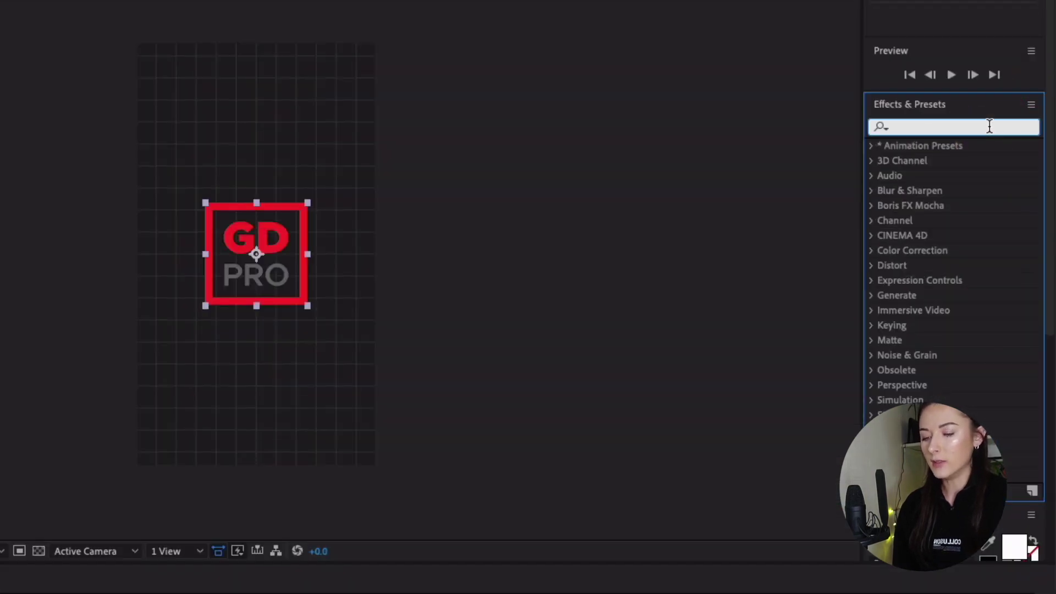
pyautogui.write('fill')
pyautogui.click(933, 236)
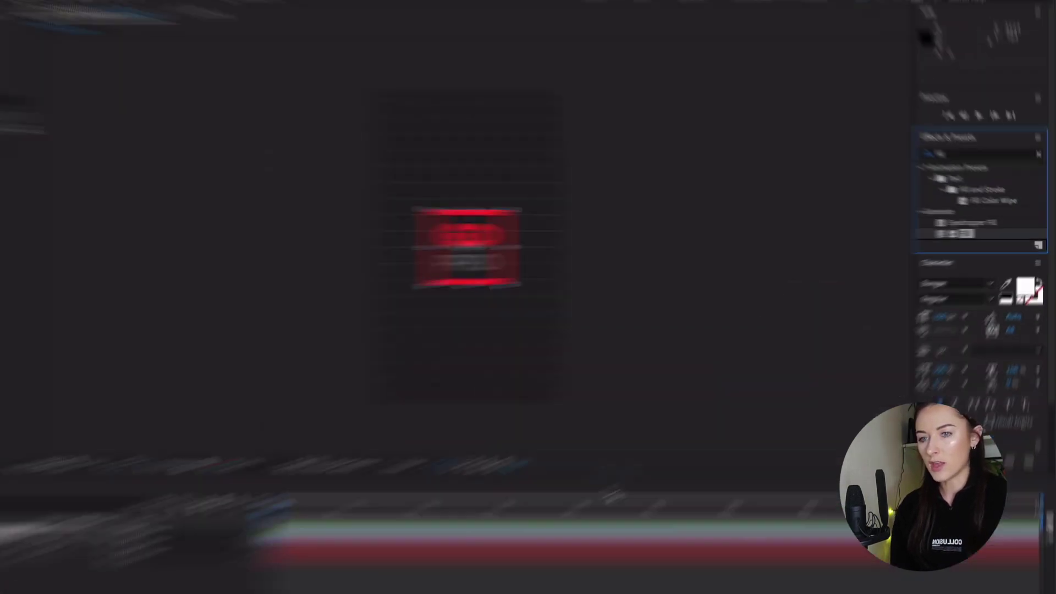
pyautogui.moveTo(967, 233); pyautogui.dragTo(651, 492)
pyautogui.click(103, 95)
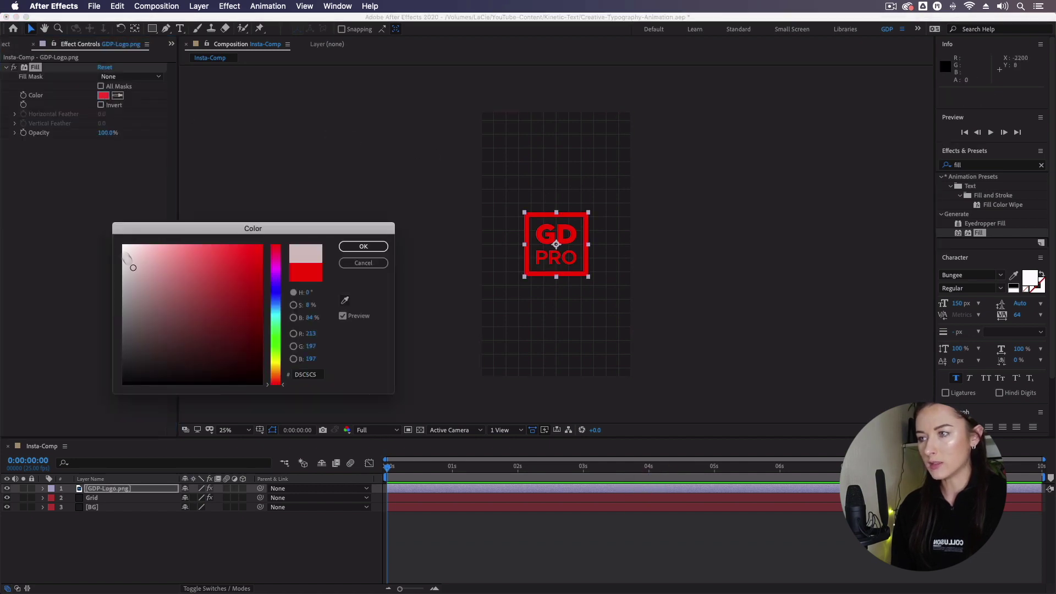
pyautogui.write('ffffff')
pyautogui.press('Return')
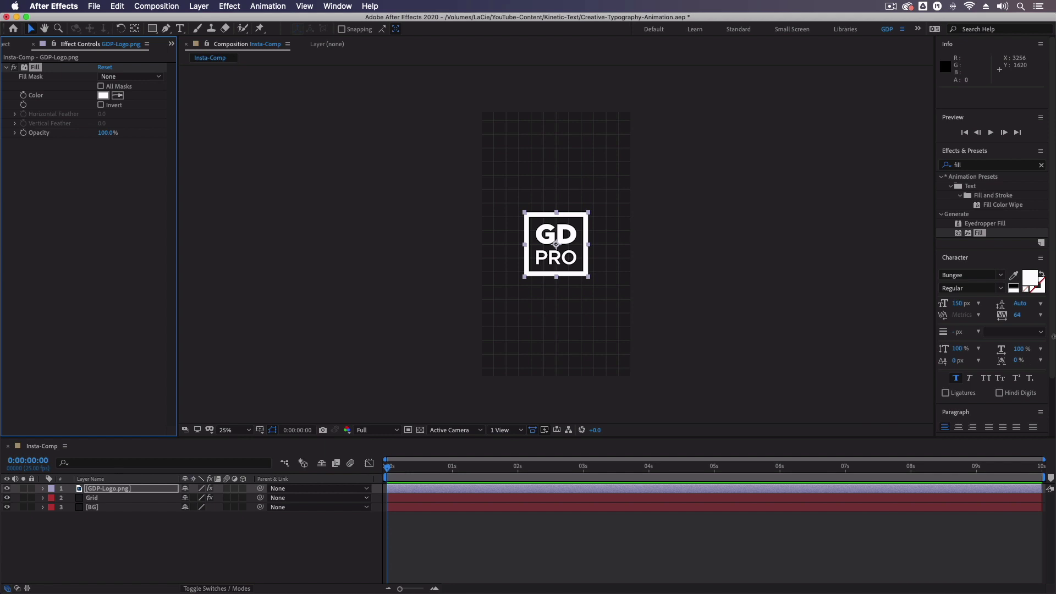
# Align the logo layer to the bottom edge of the composition
pyautogui.scroll(-2, 1052, 367)
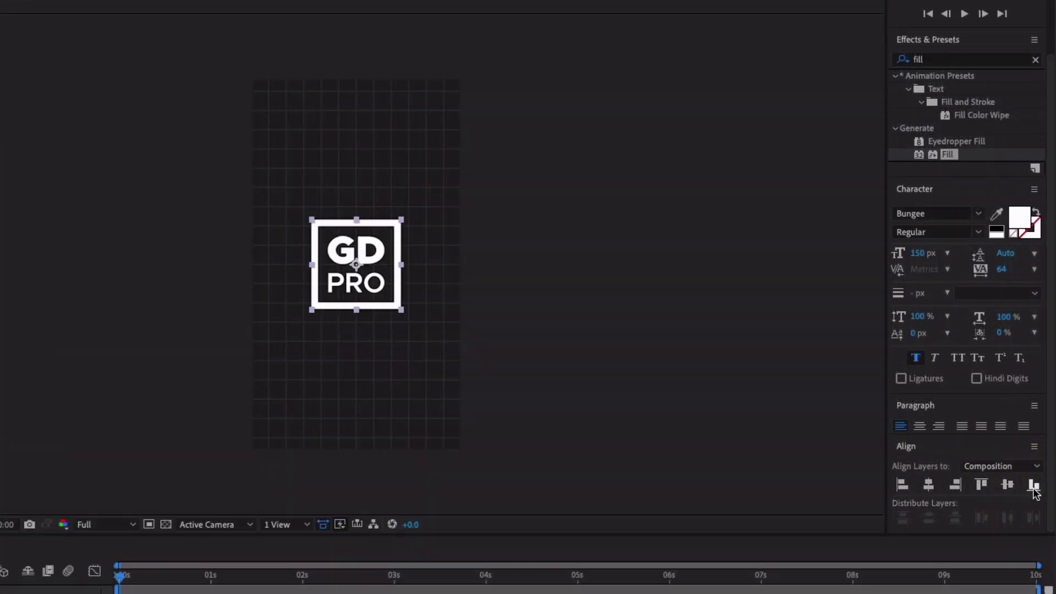
pyautogui.click(1032, 485)
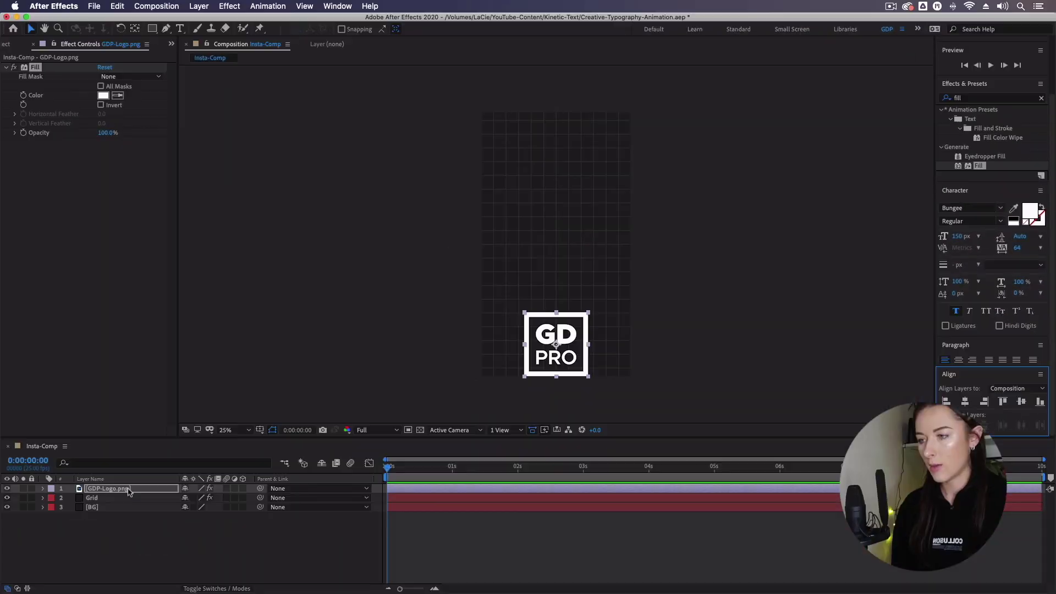
# Scale the GDP-Logo.png layer down to 30%, collapse its properties and deselect it
pyautogui.click(128, 493)
pyautogui.press('s')
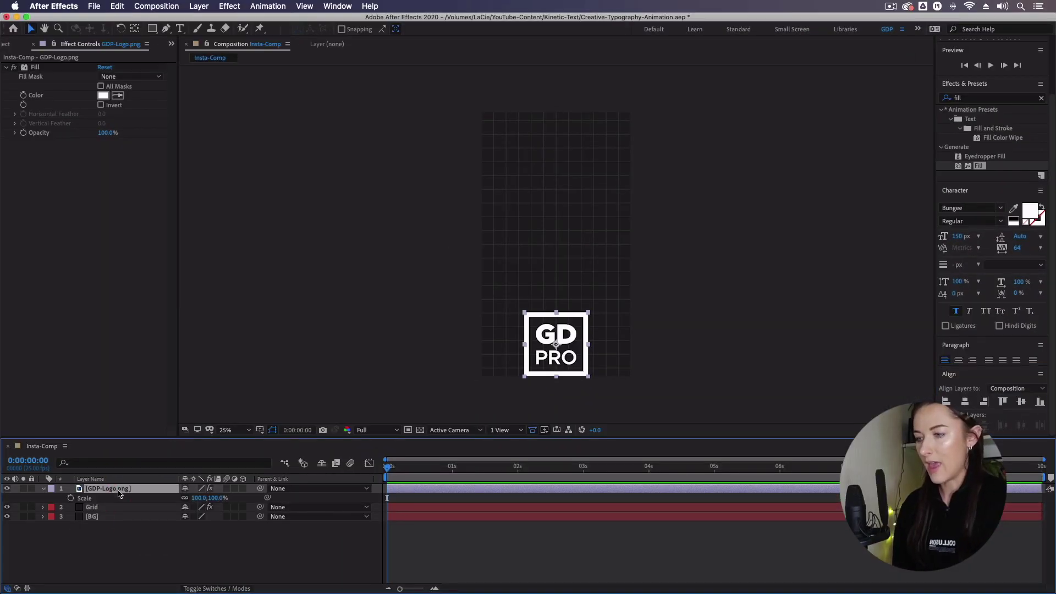
pyautogui.click(200, 498)
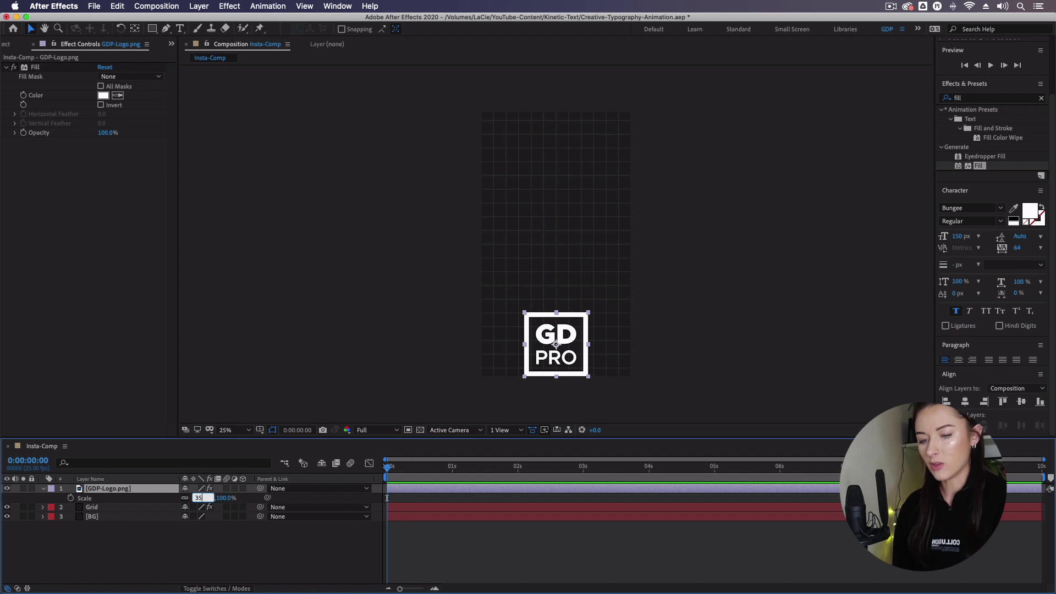
pyautogui.write('35')
pyautogui.press('Return')
pyautogui.click(200, 497)
pyautogui.write('30')
pyautogui.press('Return')
pyautogui.click(479, 499)
pyautogui.click(478, 490)
pyautogui.click(43, 488)
pyautogui.click(184, 542)
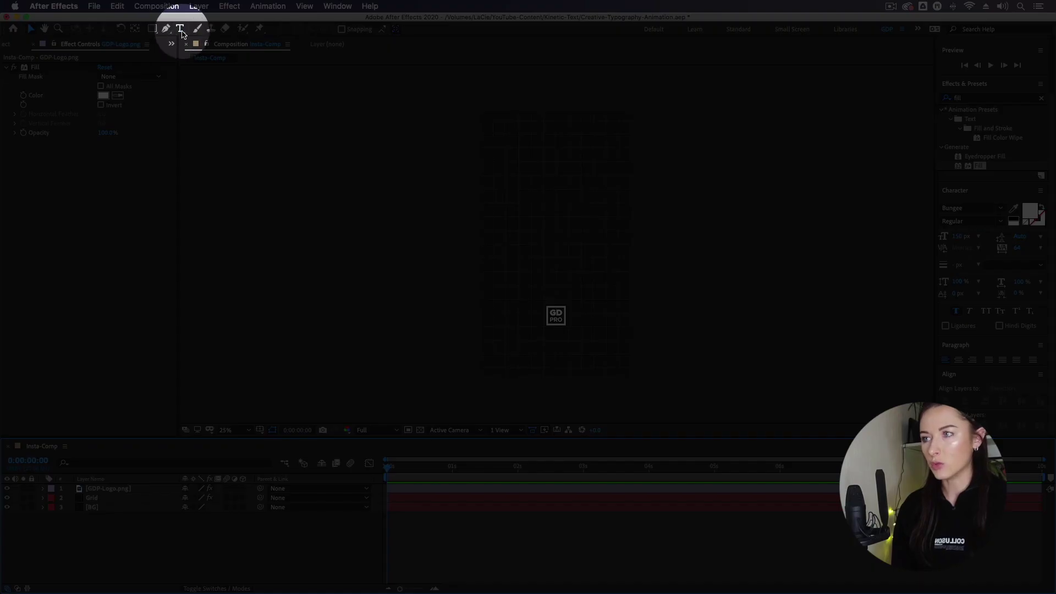
# Add a text layer reading "Graphic designer pro" in the upper half of the composition and copy its text
pyautogui.click(180, 28)
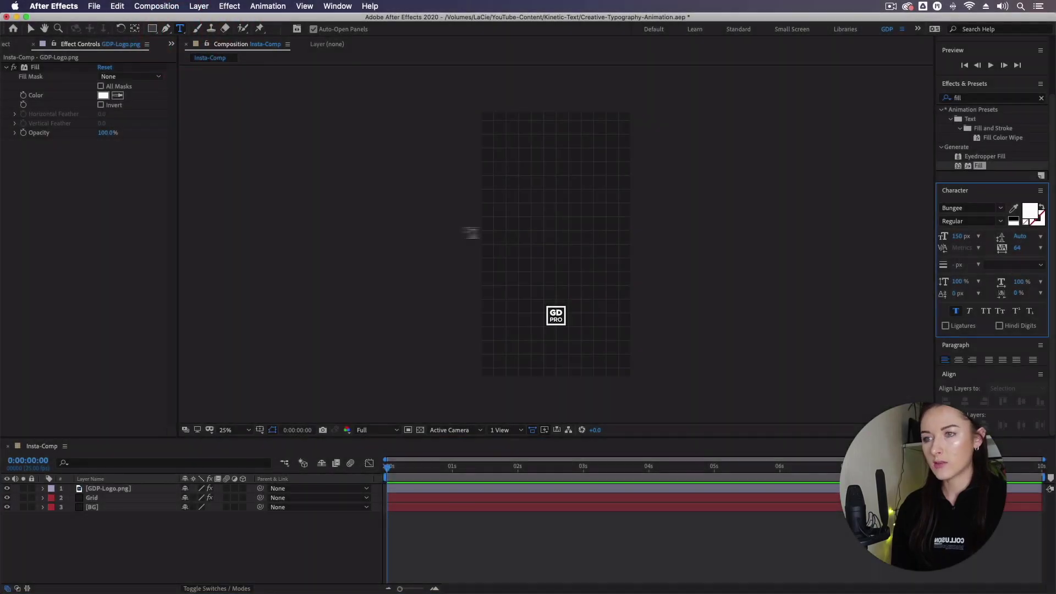
pyautogui.click(490, 218)
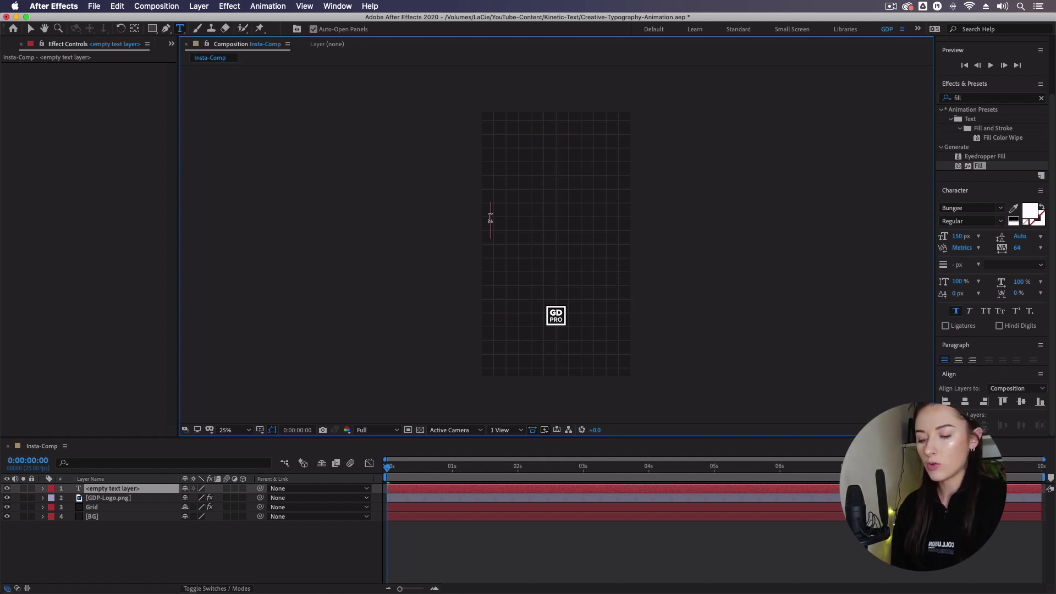
pyautogui.write('Graphic designer pro')
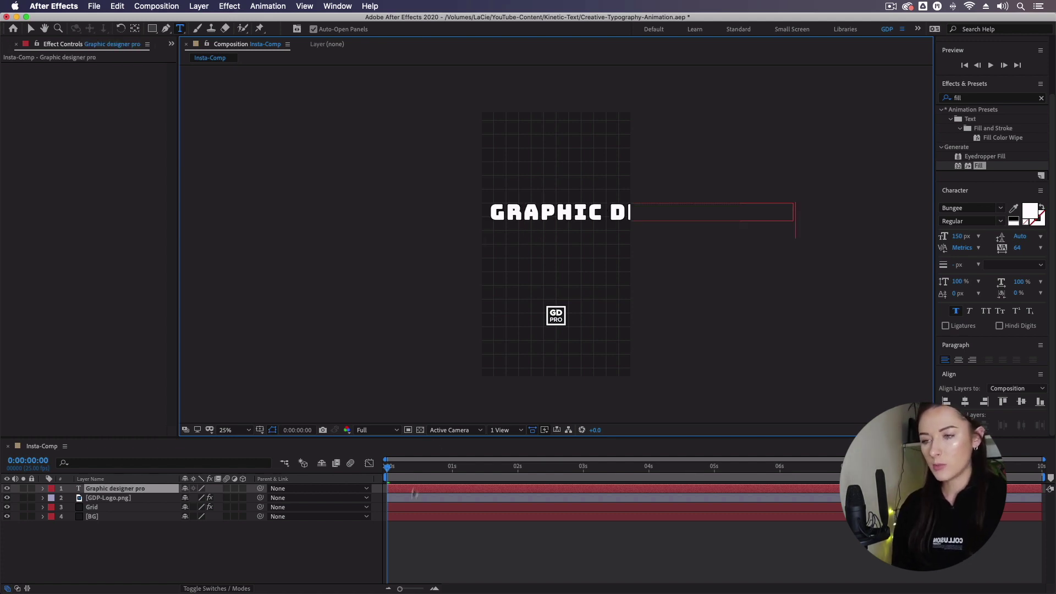
pyautogui.doubleClick(416, 489)
pyautogui.press('super+c')
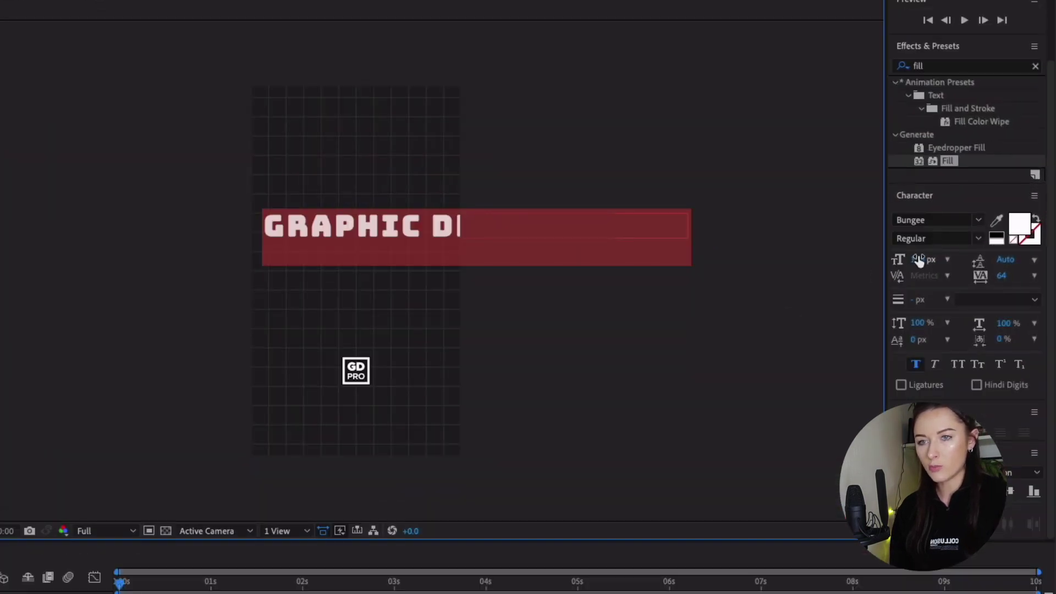
# Set the font size of the "Graphic designer pro" text to 40 px
pyautogui.click(920, 259)
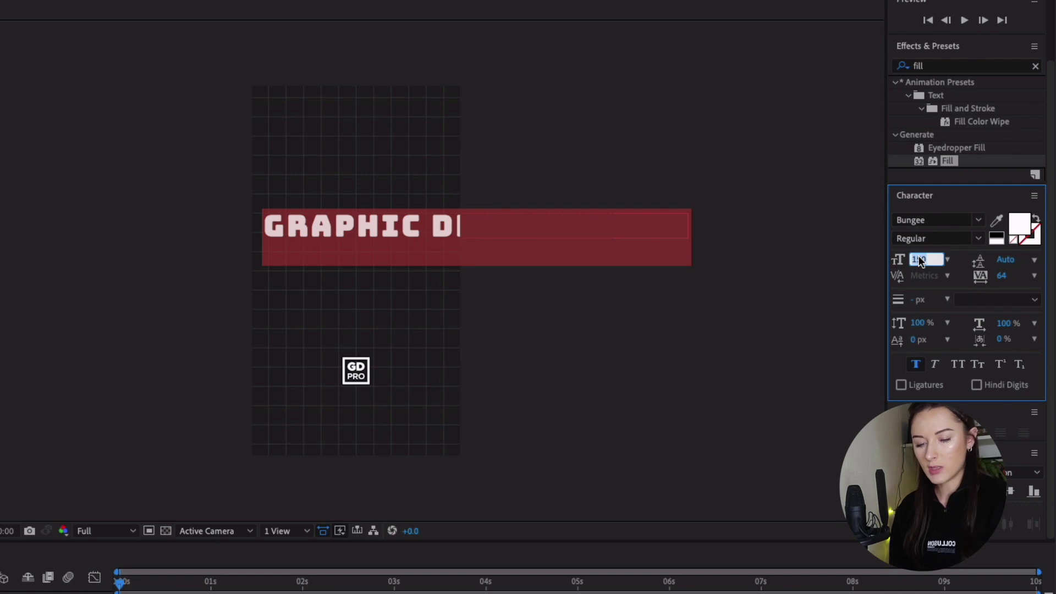
pyautogui.write('30')
pyautogui.press('BackSpace')
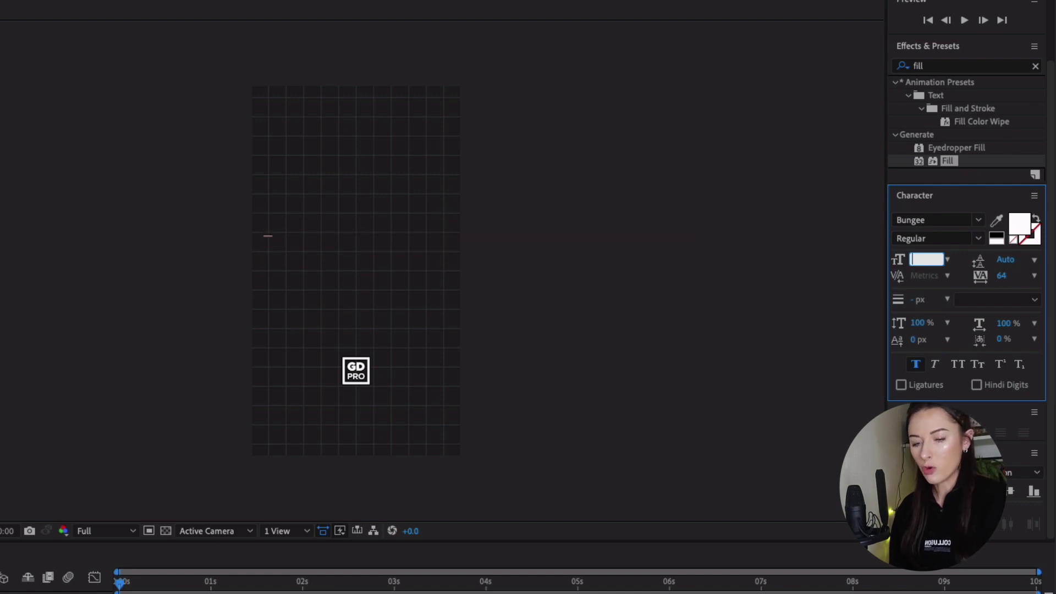
pyautogui.write('40')
pyautogui.press('Return')
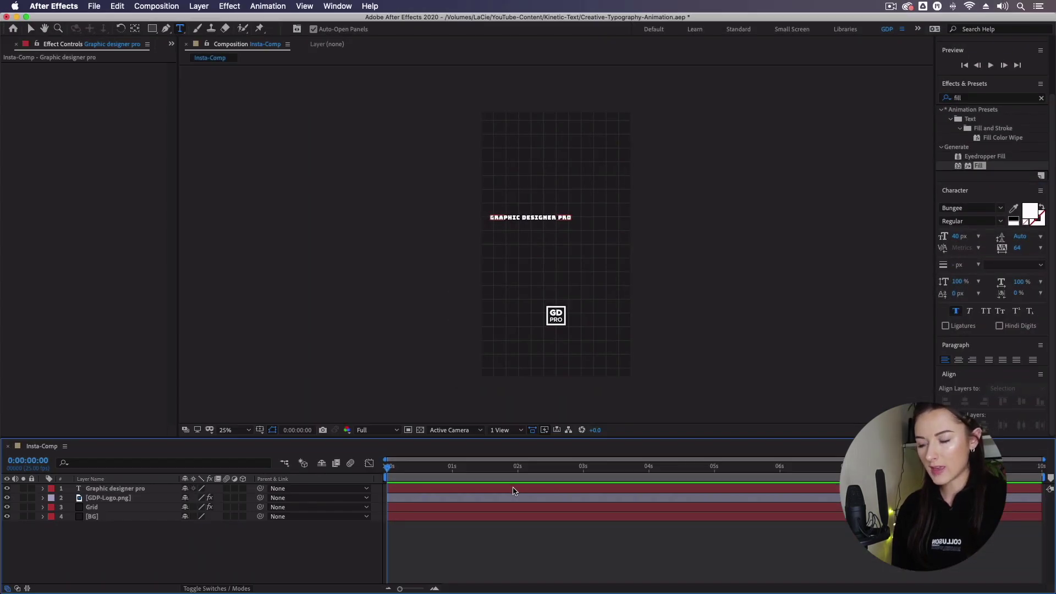
# Draw a rectangular mask on the text layer, just inside the edges of the composition
pyautogui.click(513, 490)
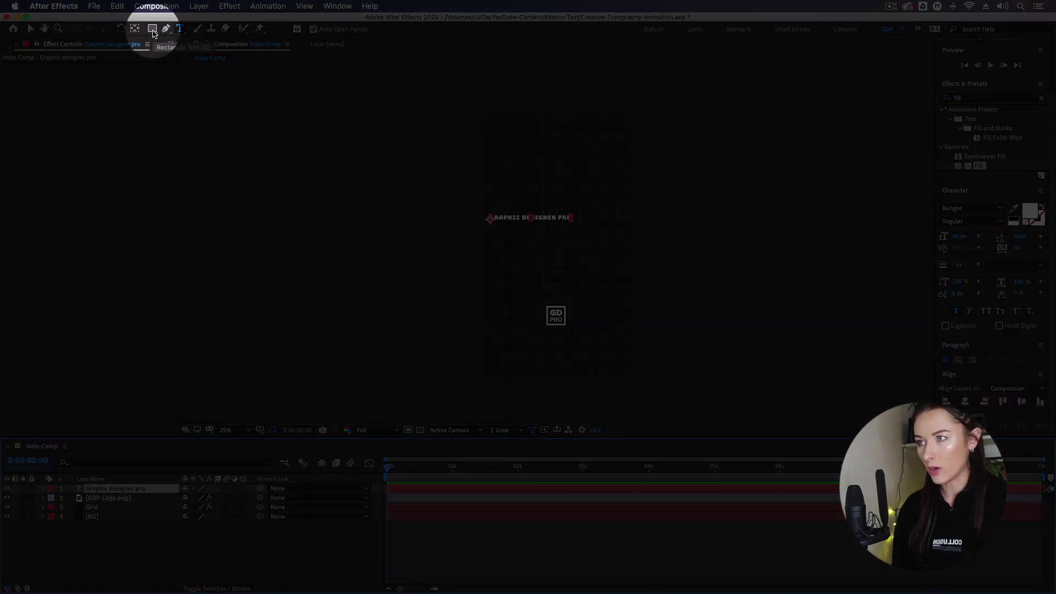
pyautogui.click(152, 30)
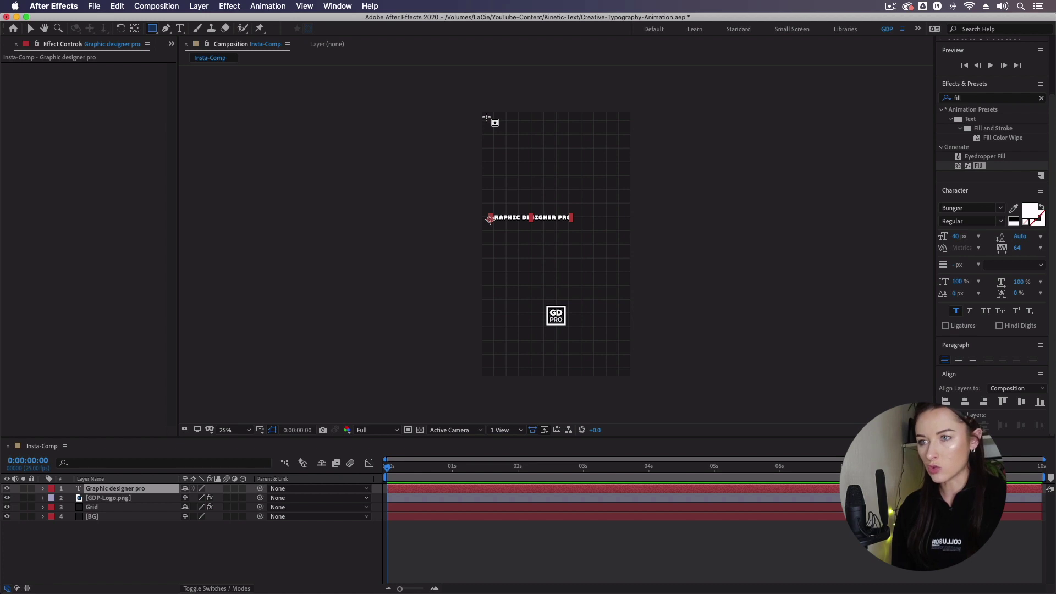
pyautogui.moveTo(488, 117); pyautogui.dragTo(626, 372)
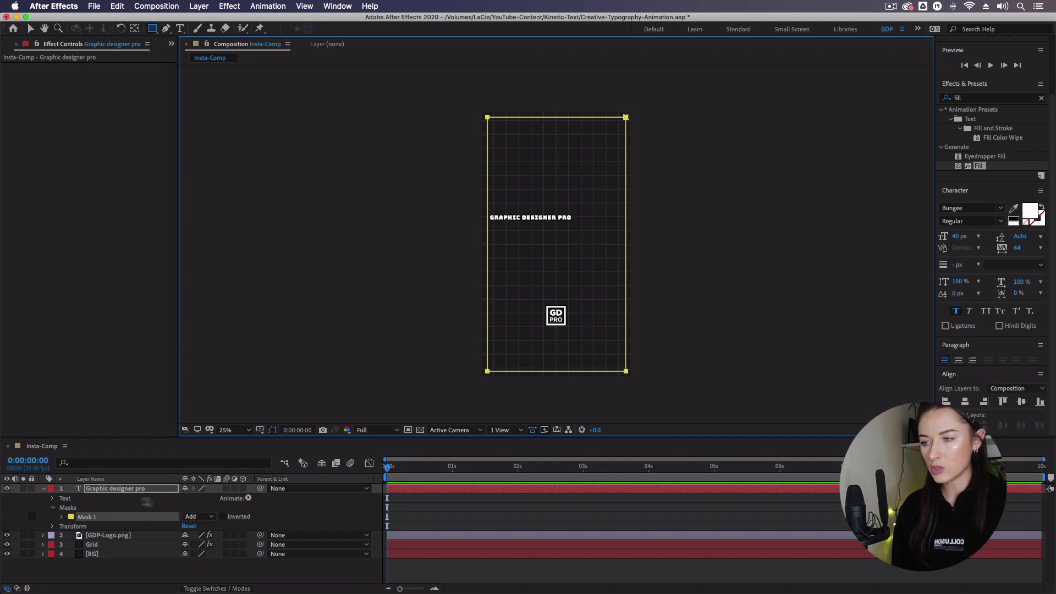
# Set the text layer's Path option to Mask 1, turn on Reverse Path and deselect the layer
pyautogui.click(107, 444)
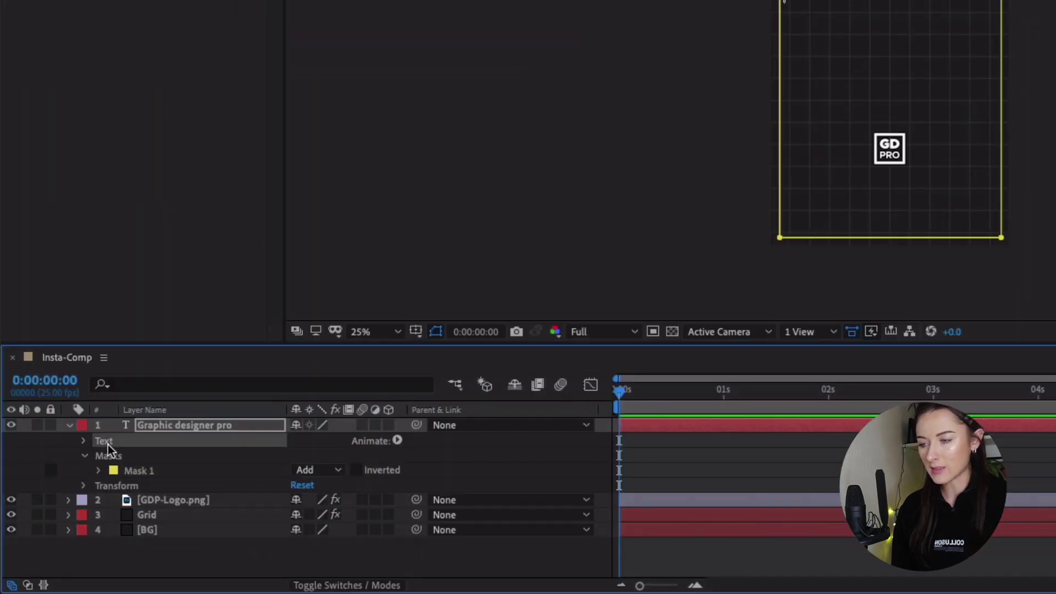
pyautogui.click(85, 444)
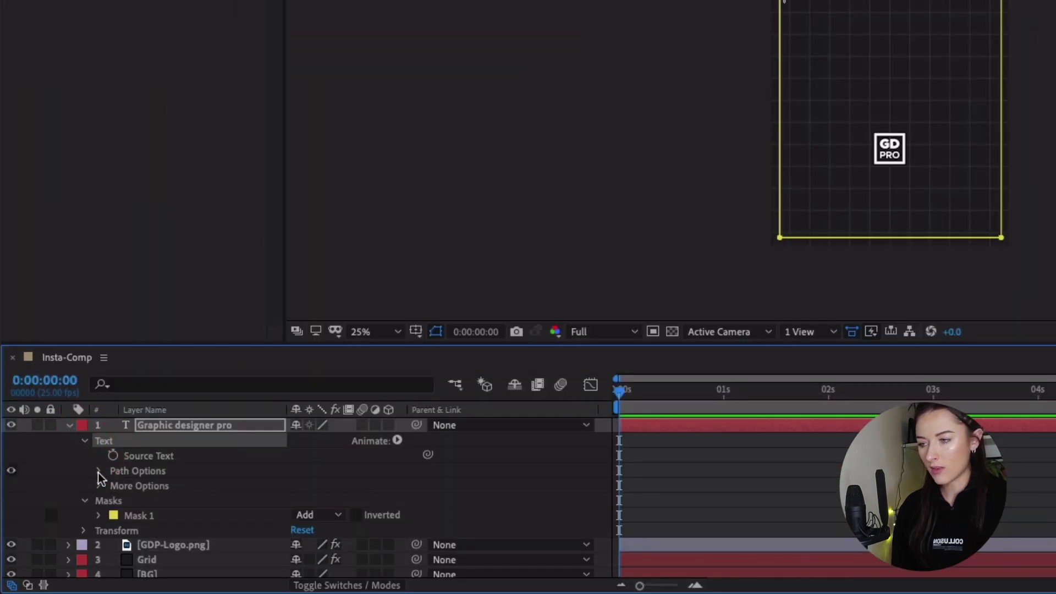
pyautogui.click(99, 472)
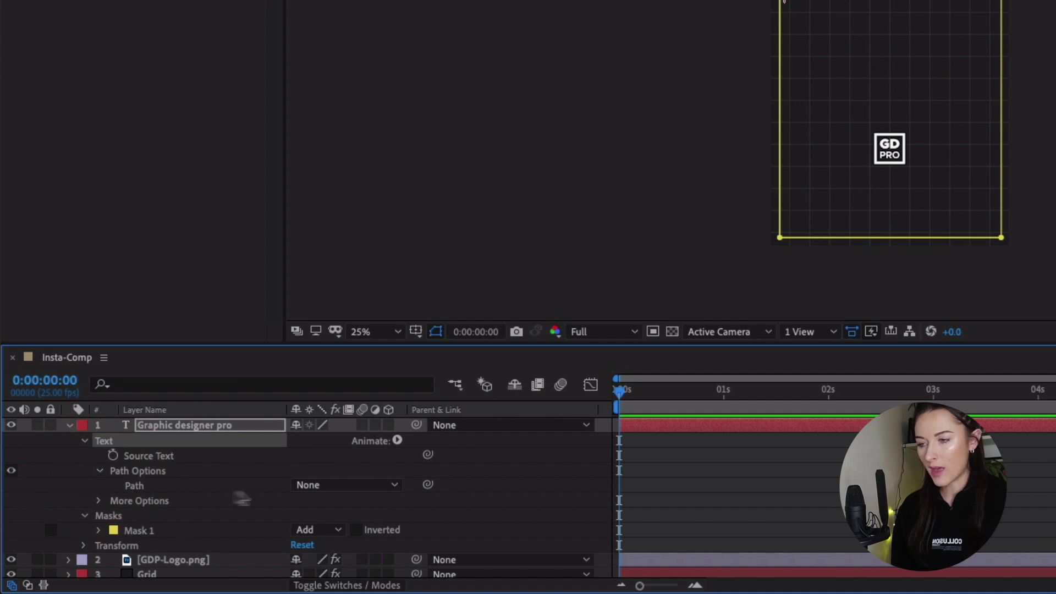
pyautogui.click(307, 485)
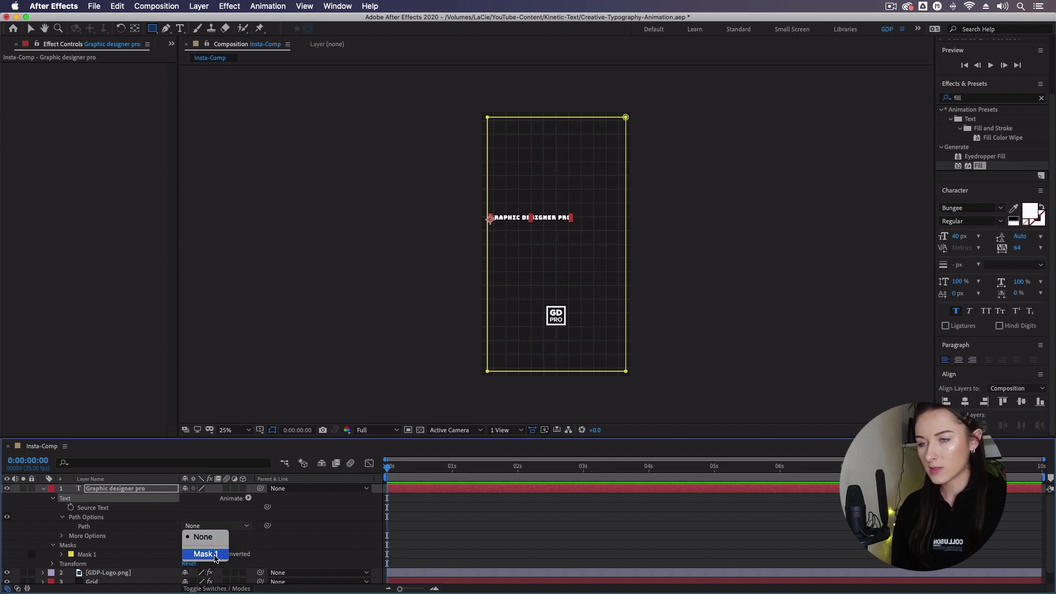
pyautogui.click(214, 555)
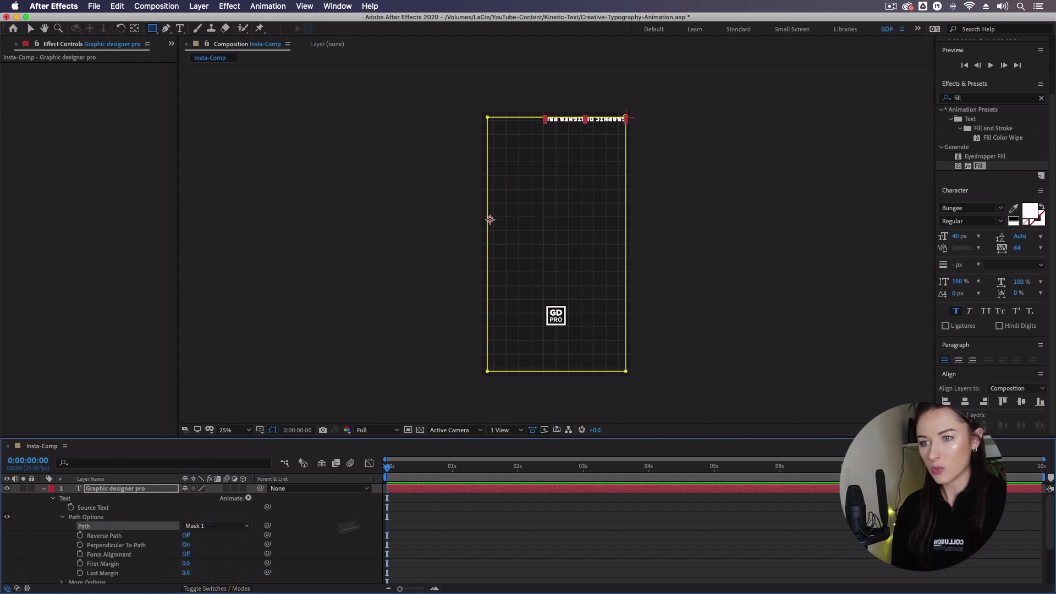
pyautogui.moveTo(319, 440); pyautogui.dragTo(332, 366)
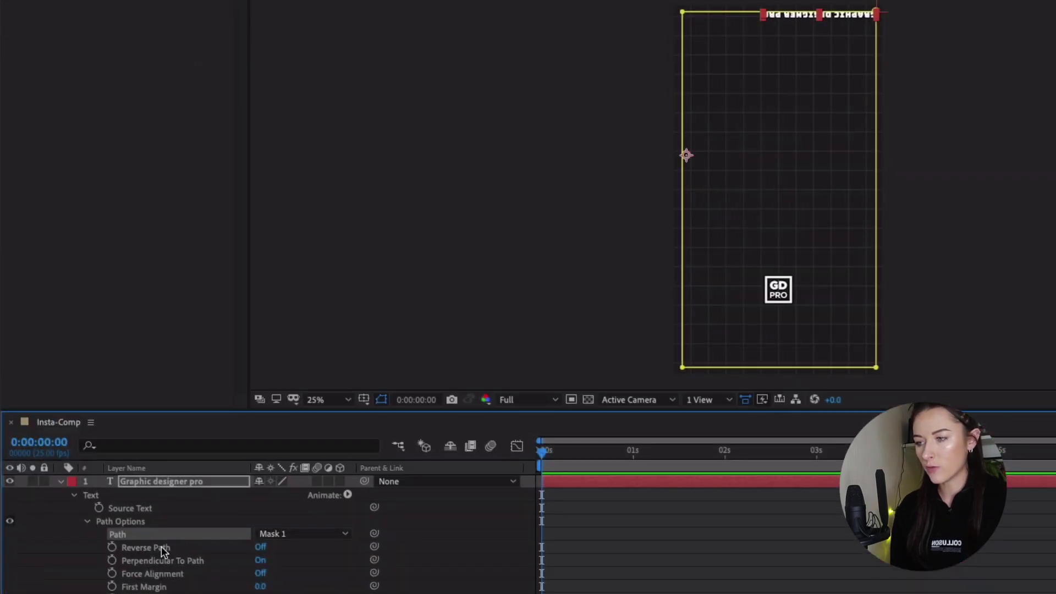
pyautogui.click(261, 547)
pyautogui.press('F2')
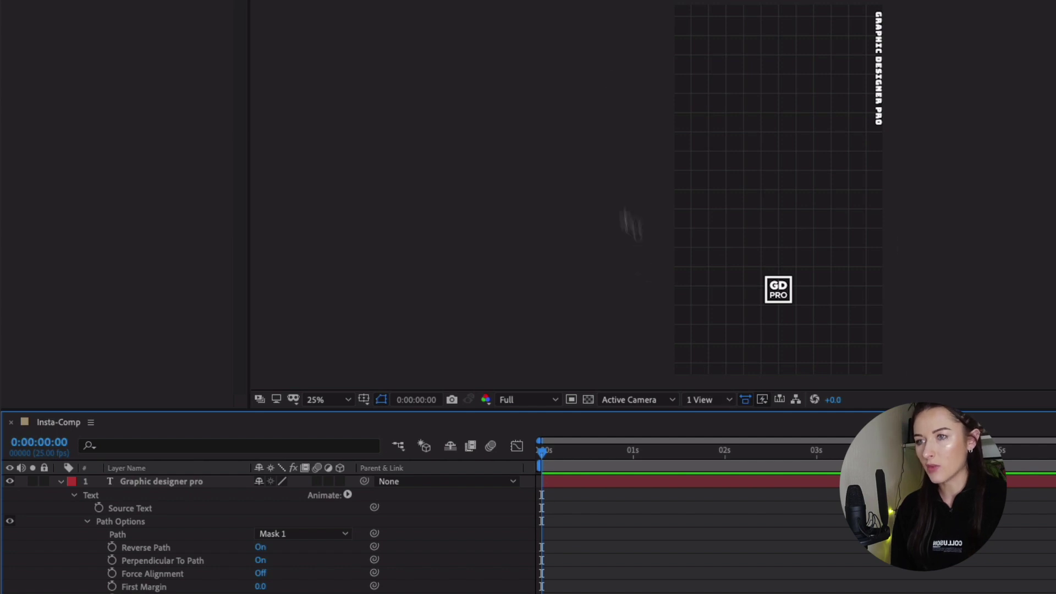
# Repeat the phrase "Graphic designer pro" at the end of the path text until it runs almost all around the rectangular mask
pyautogui.click(581, 478)
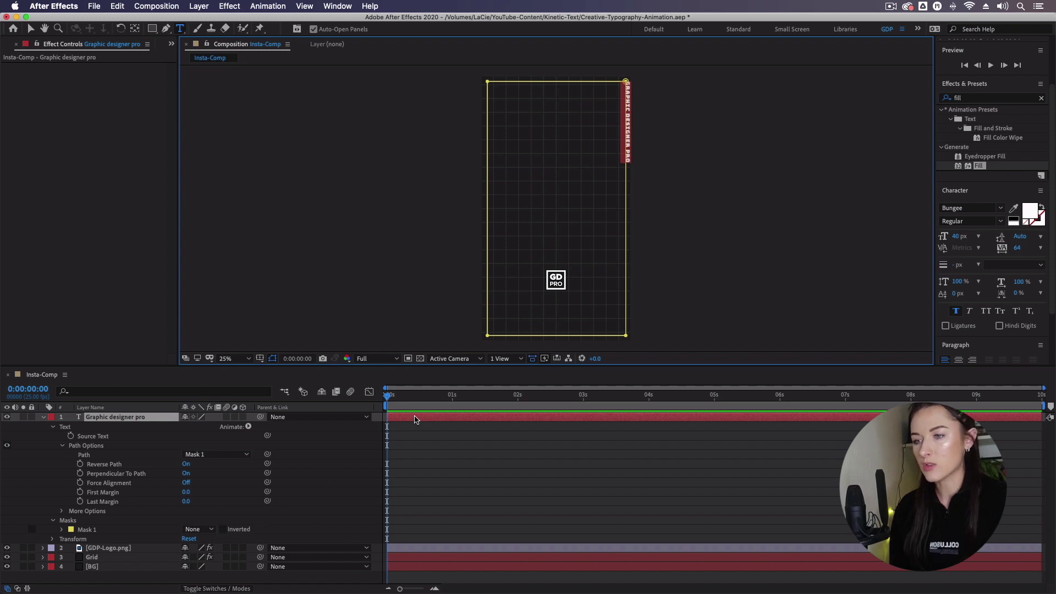
pyautogui.click(629, 163)
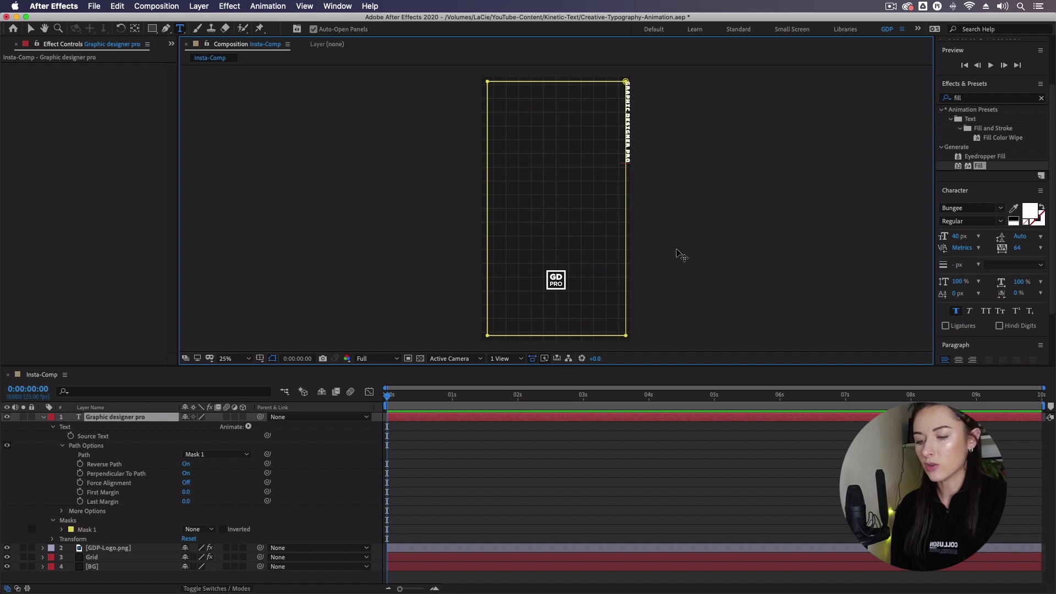
pyautogui.write('Graphic designer pro')
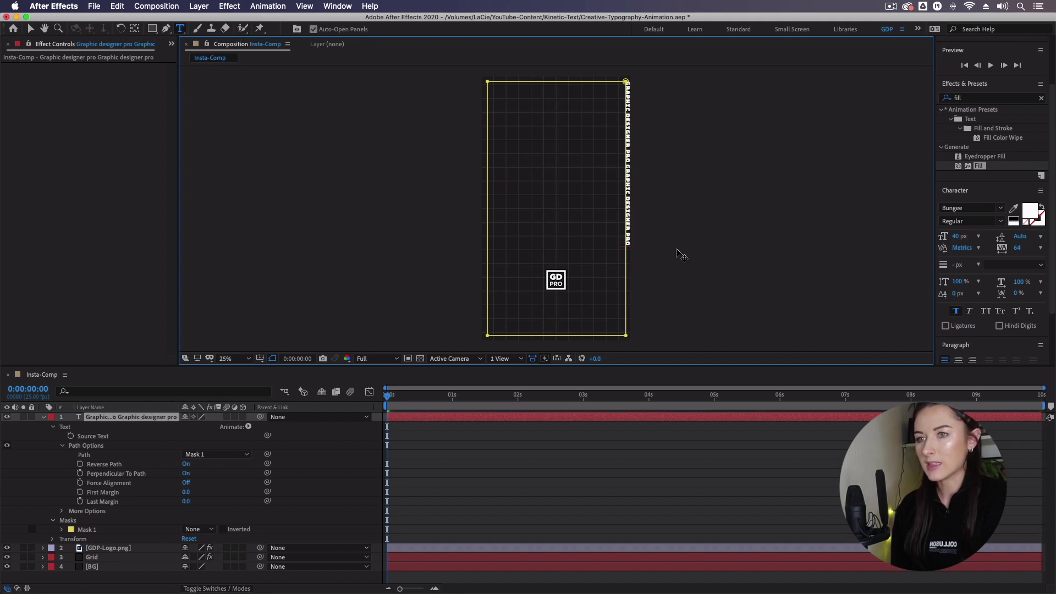
pyautogui.write('Graphic designer pro')
pyautogui.press('super+v')
pyautogui.press('super+v')
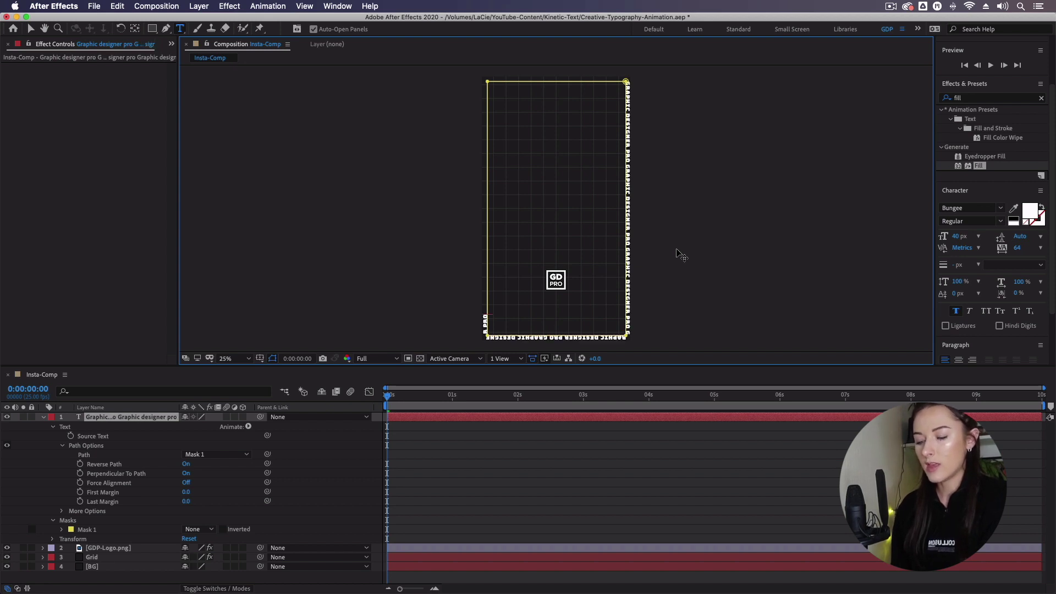
pyautogui.write('Graphic designer pro')
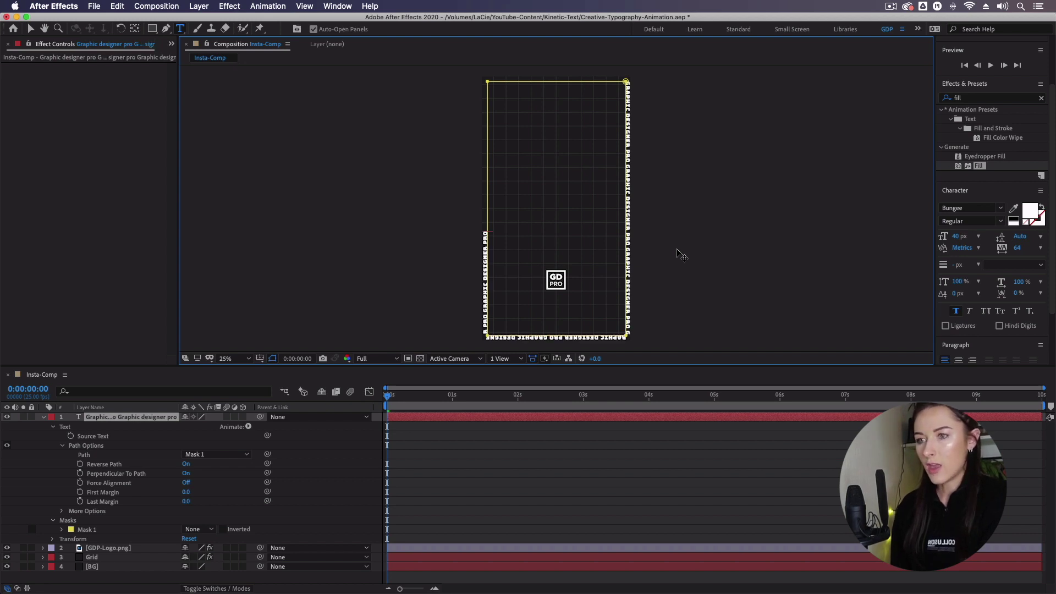
pyautogui.write('Graphic designer pro')
pyautogui.press('super+v')
pyautogui.write('Graphic designer pro')
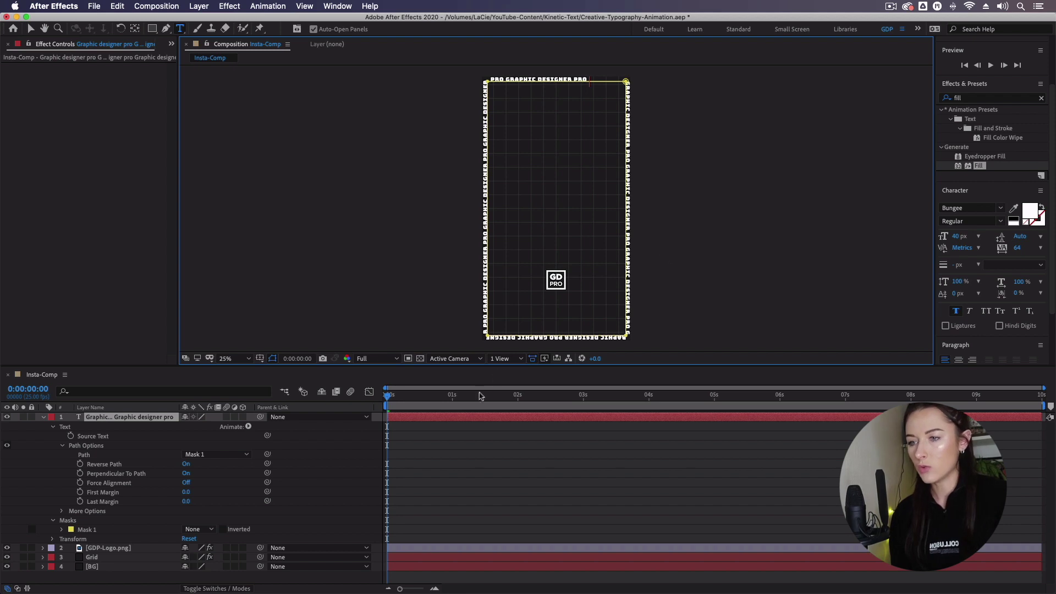
# Increase the tracking of all the path text to 103 so it fills the whole rectangle
pyautogui.doubleClick(456, 418)
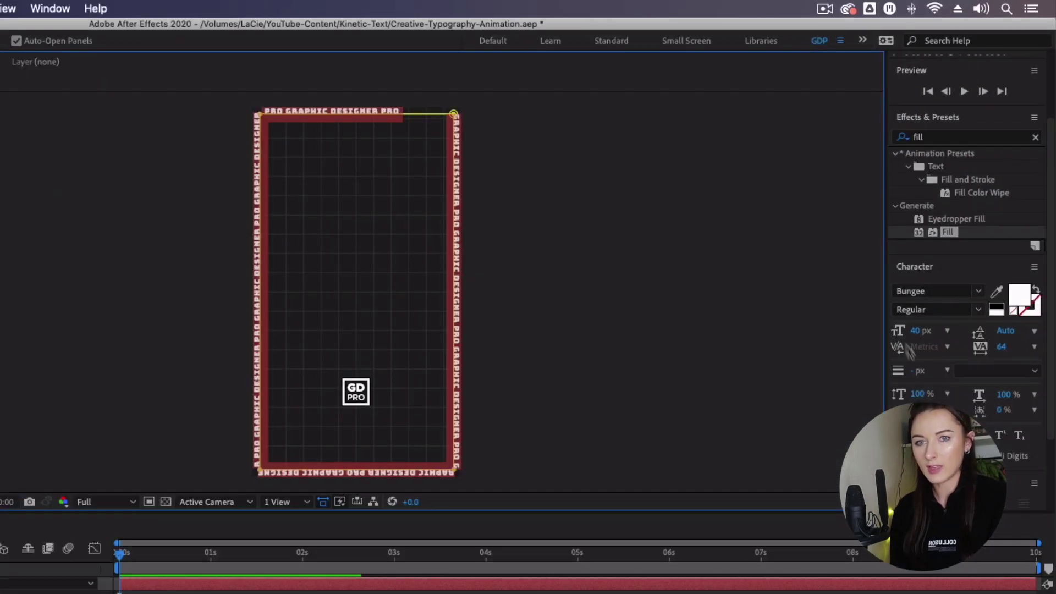
pyautogui.moveTo(1003, 351); pyautogui.dragTo(1031, 345)
pyautogui.press('Escape')
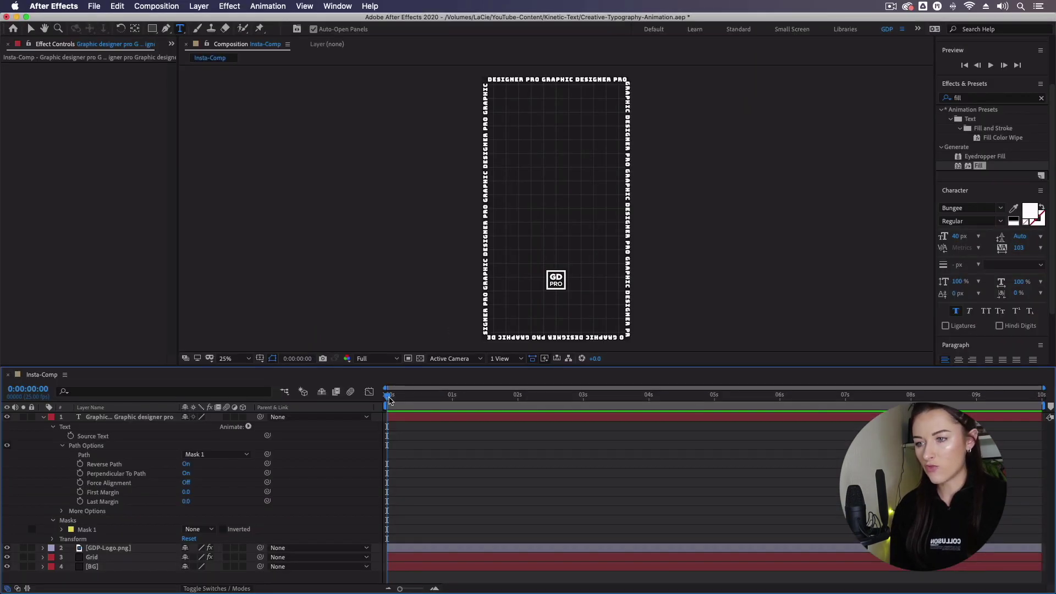
# Keyframe the path text's First Margin from 0 at the start to 800 at 0:00:09:24, and scrub through the animation
pyautogui.moveTo(776, 395); pyautogui.dragTo(379, 414)
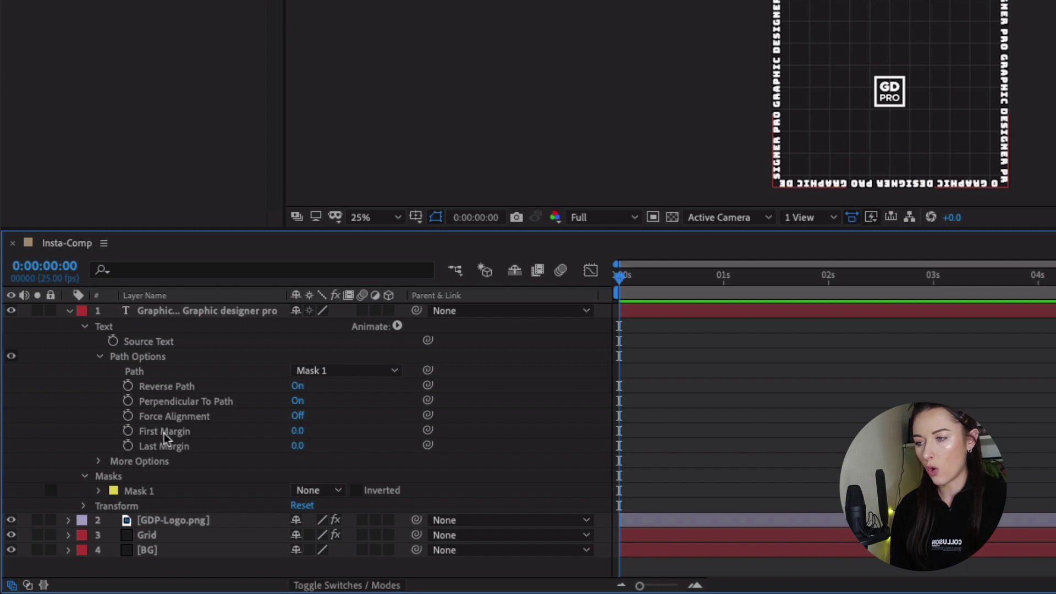
pyautogui.moveTo(618, 283)
pyautogui.mouseDown()
pyautogui.moveTo(690, 293)
pyautogui.moveTo(619, 286)
pyautogui.mouseUp()
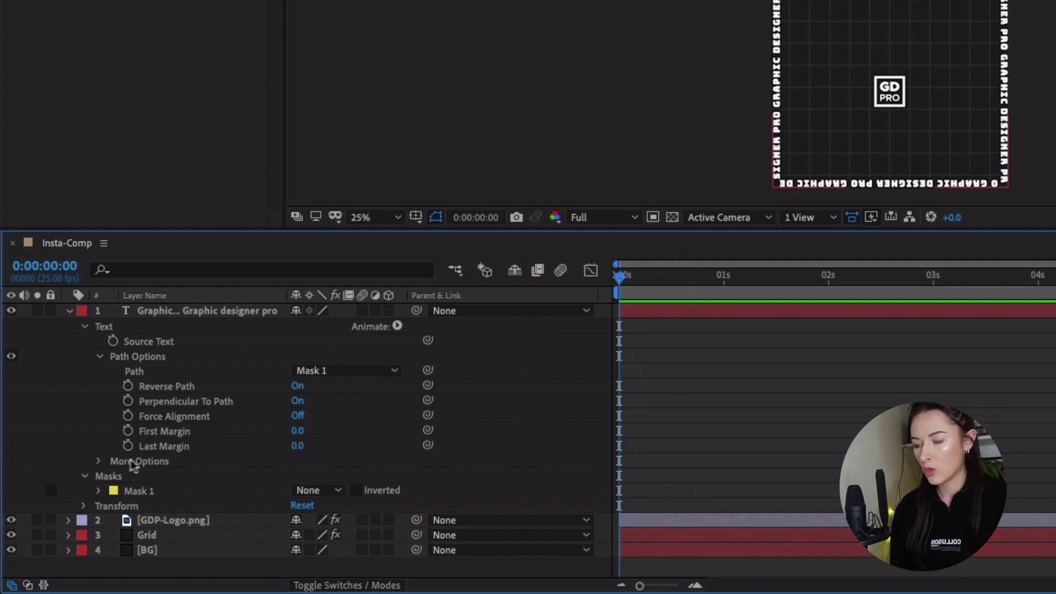
pyautogui.click(128, 431)
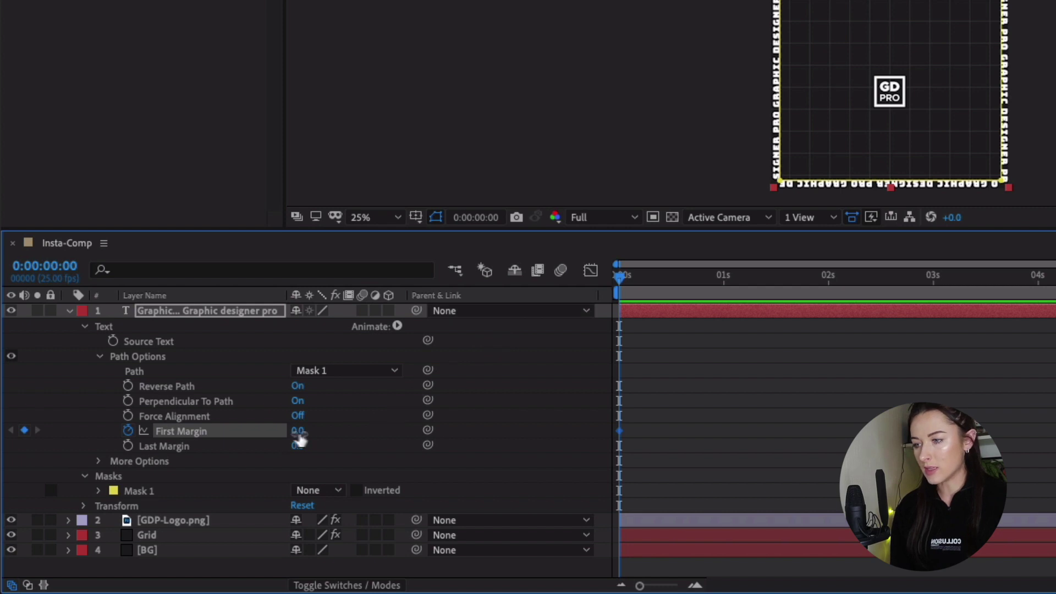
pyautogui.moveTo(624, 286); pyautogui.dragTo(1055, 365)
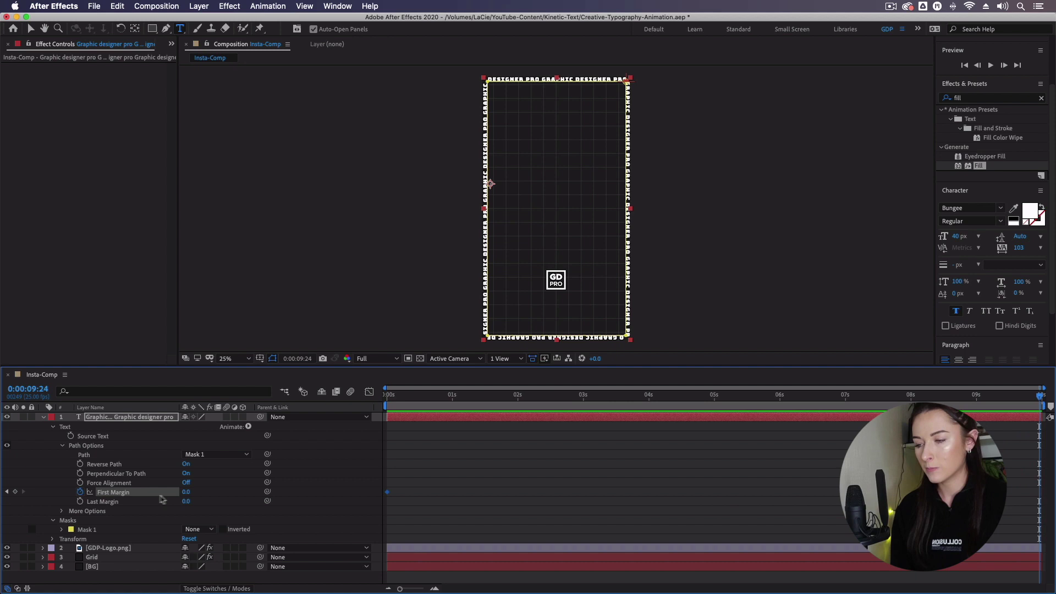
pyautogui.click(188, 492)
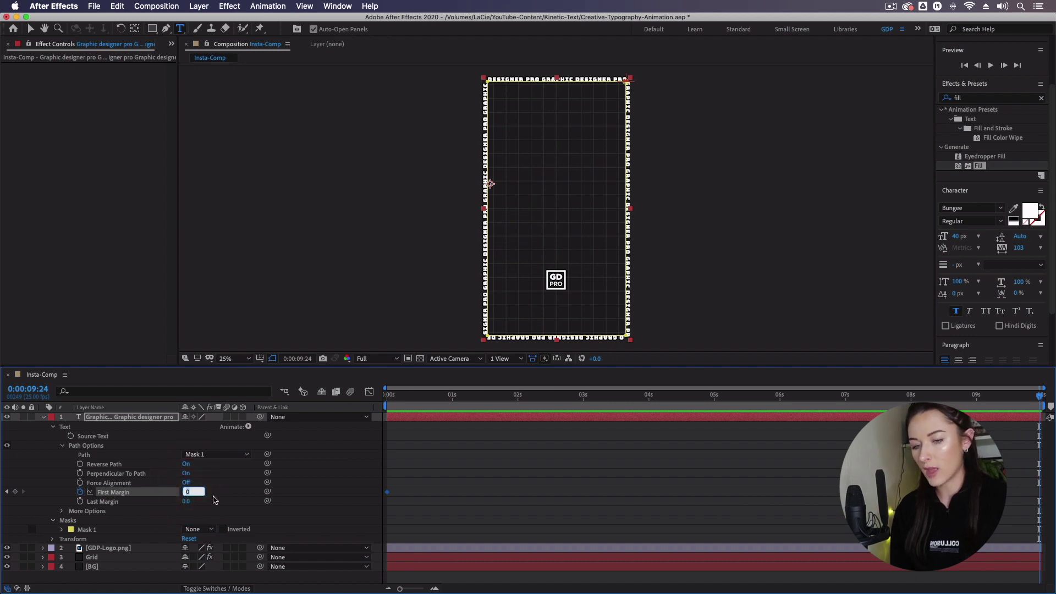
pyautogui.press('Return')
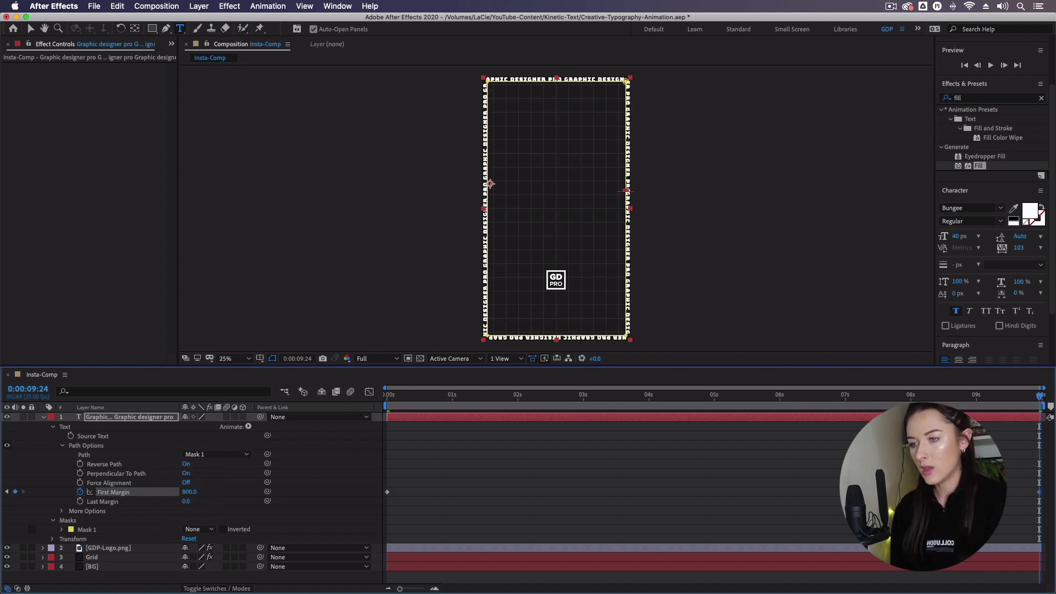
pyautogui.click(401, 395)
pyautogui.moveTo(397, 401); pyautogui.dragTo(1041, 396)
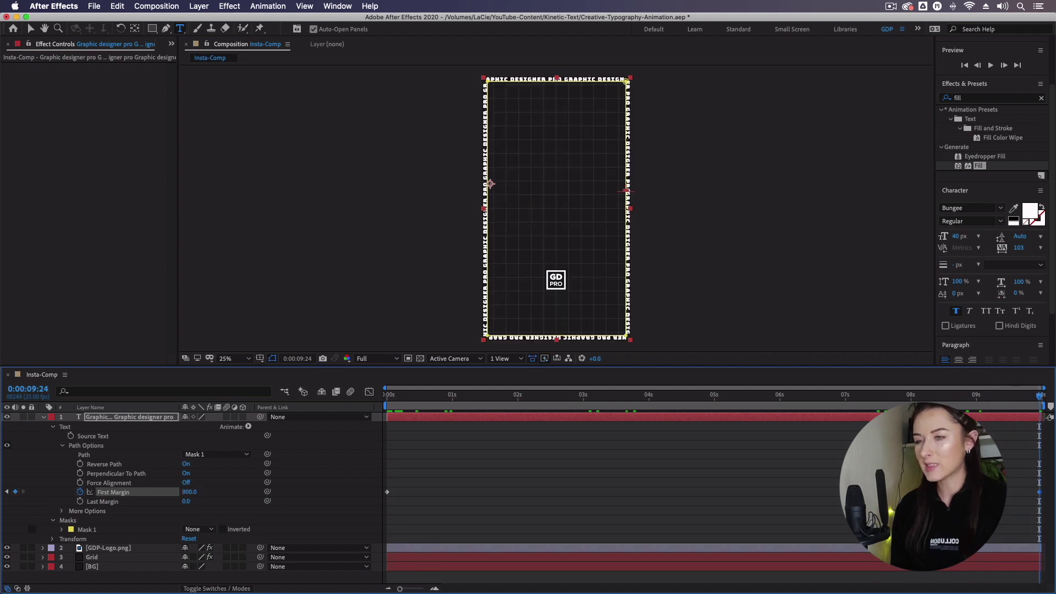
# Deselect the path text layer and collapse its properties in the timeline
pyautogui.press('F2')
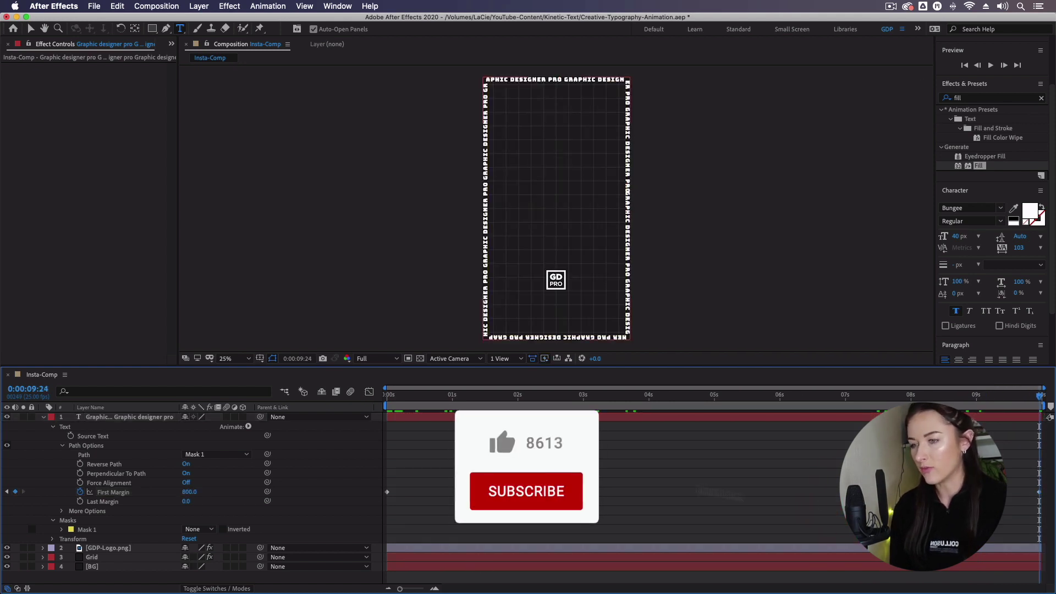
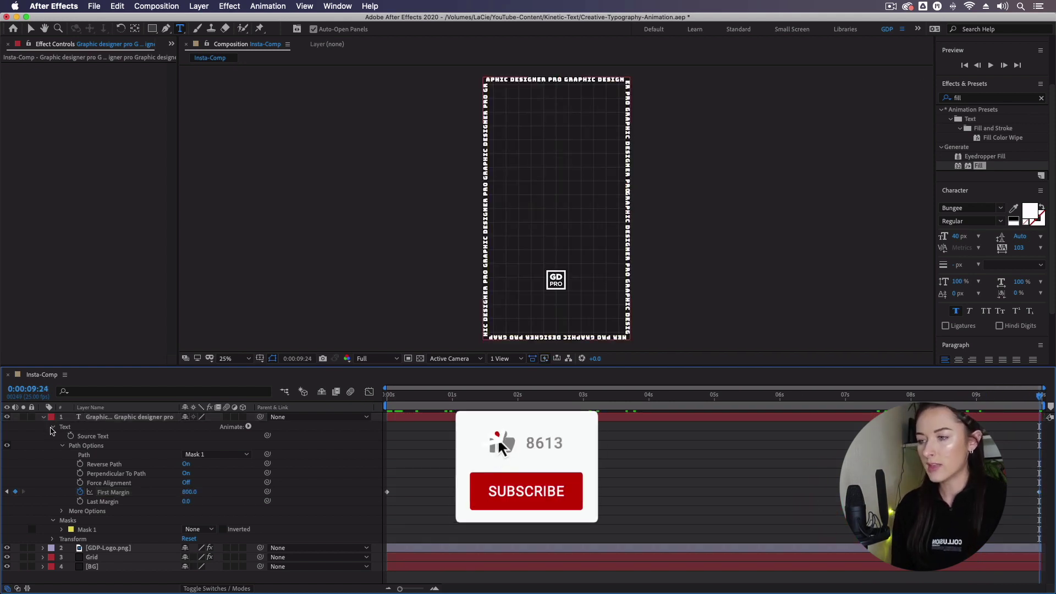
pyautogui.click(44, 417)
pyautogui.click(94, 6)
pyautogui.click(644, 536)
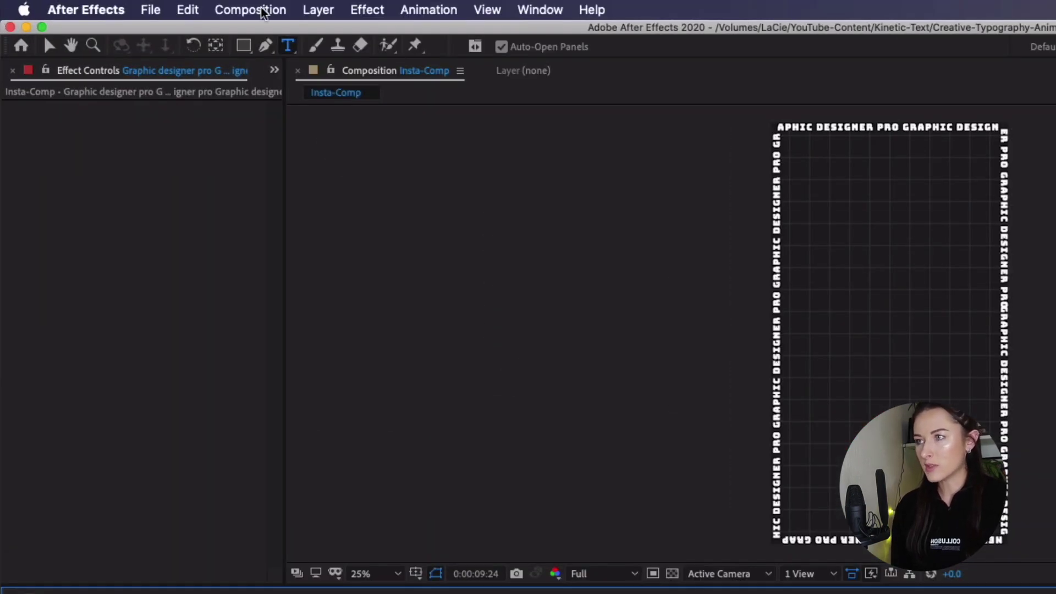
# Create a new composition named Main-Comp with a width of 1920 px and a height of 1080 px
pyautogui.click(264, 12)
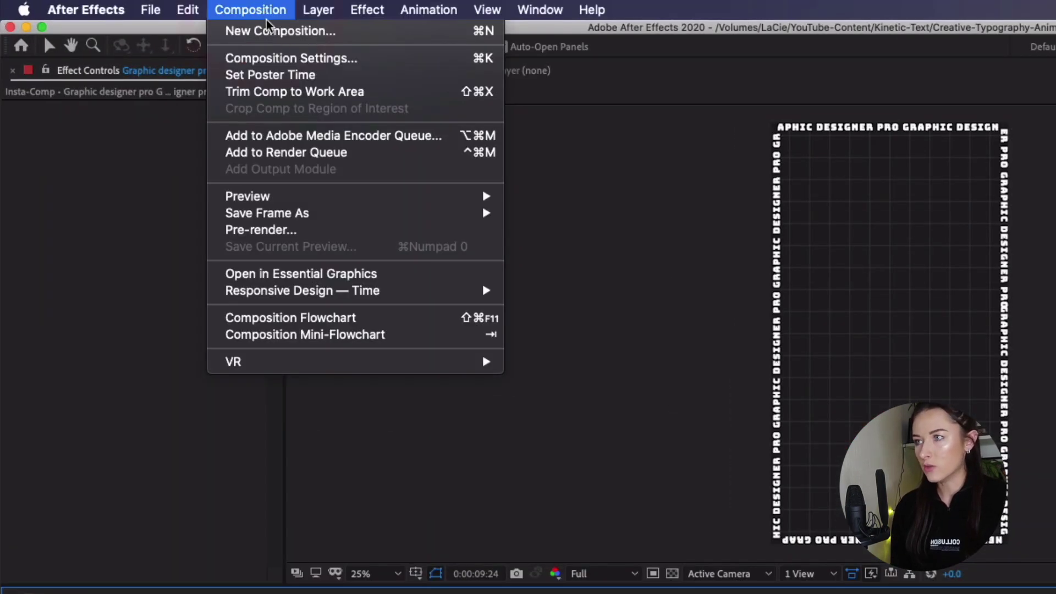
pyautogui.click(264, 30)
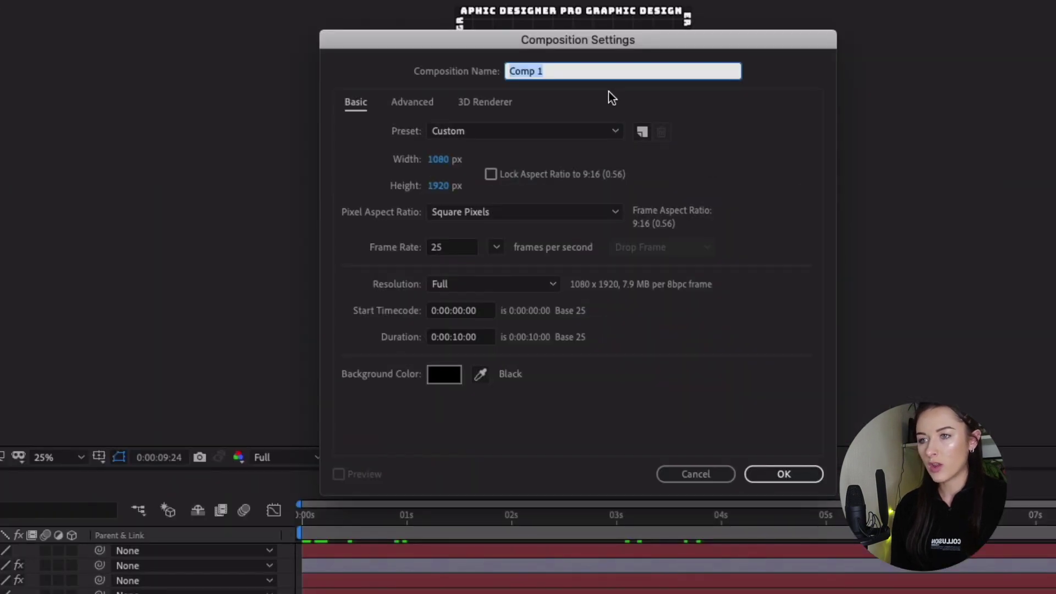
pyautogui.write('Main-Comp')
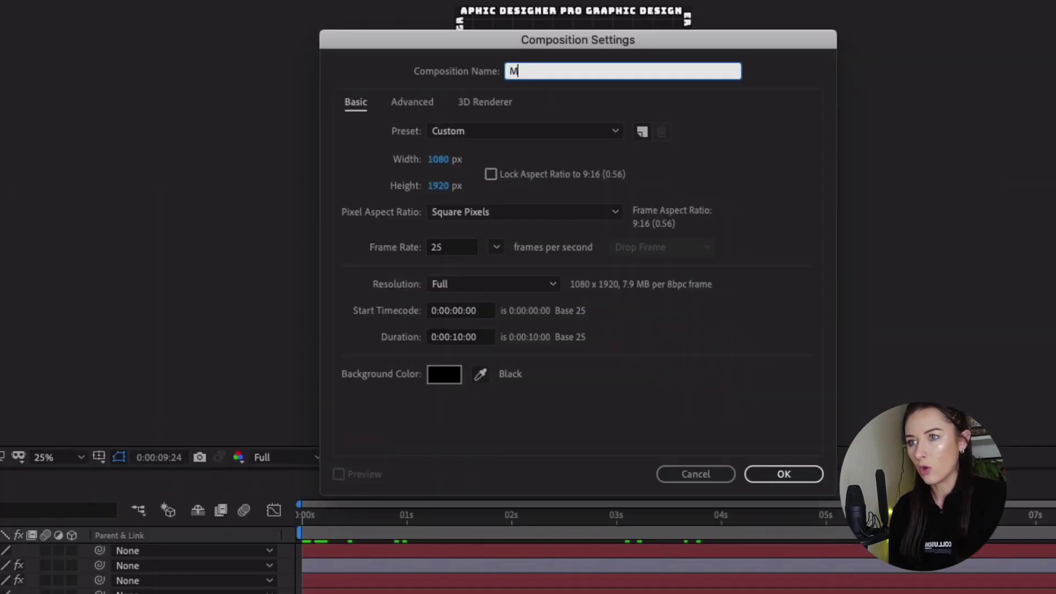
pyautogui.click(440, 160)
pyautogui.write('1920')
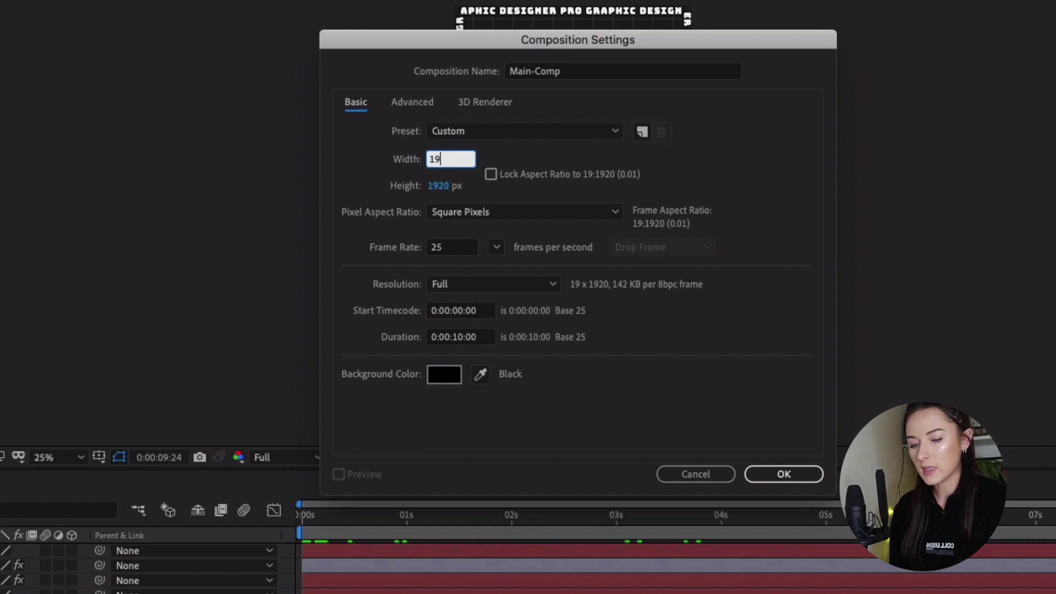
pyautogui.press('Return')
pyautogui.click(440, 186)
pyautogui.write('1080')
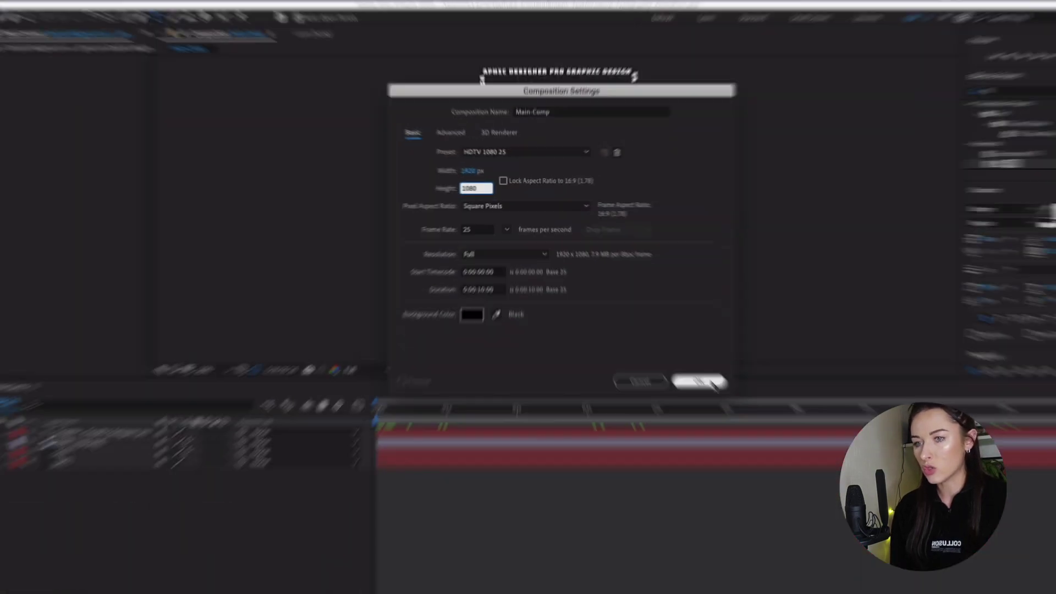
pyautogui.click(784, 474)
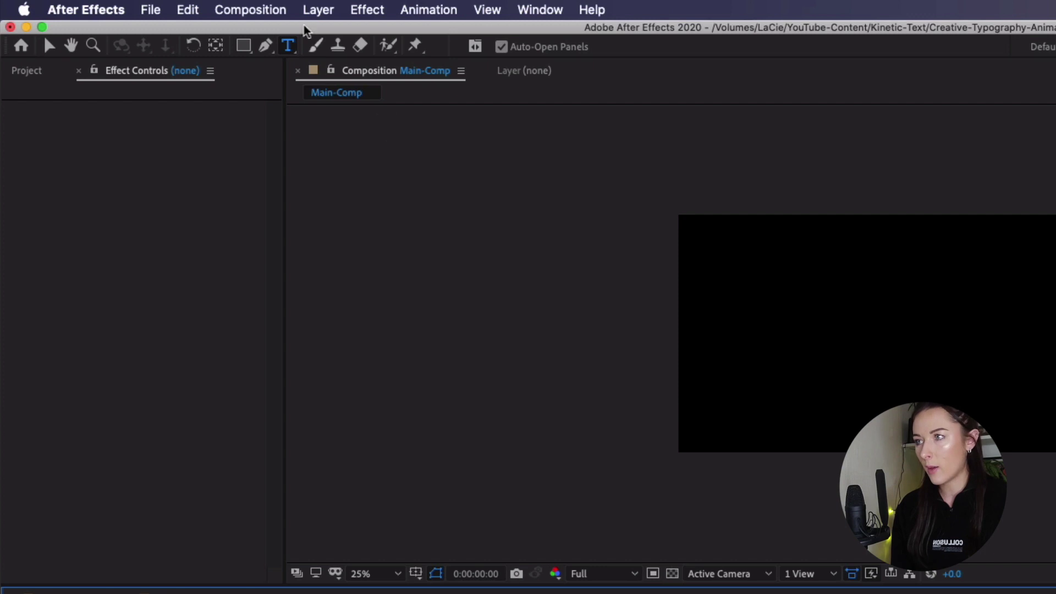
# Create another composition named Text-Comp with the same 1920 x 1080 settings
pyautogui.click(279, 12)
pyautogui.click(271, 28)
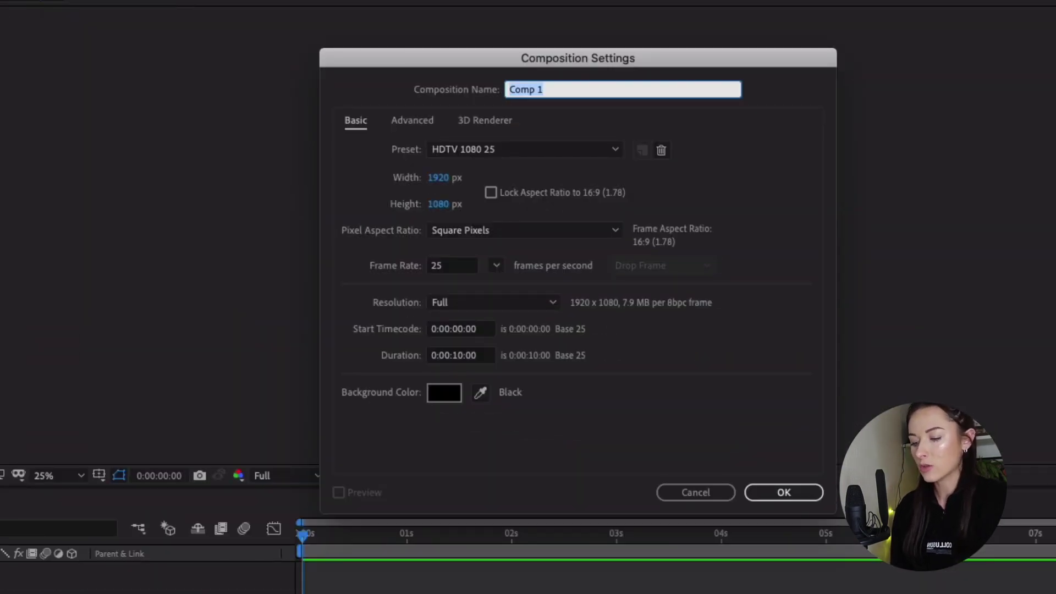
pyautogui.write('Text-Comp')
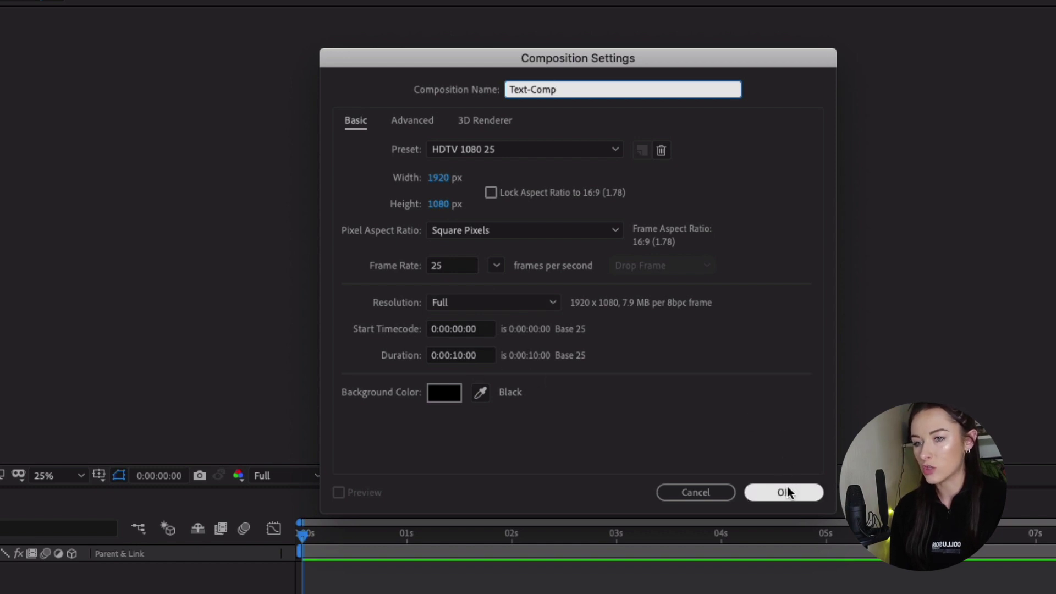
pyautogui.click(785, 492)
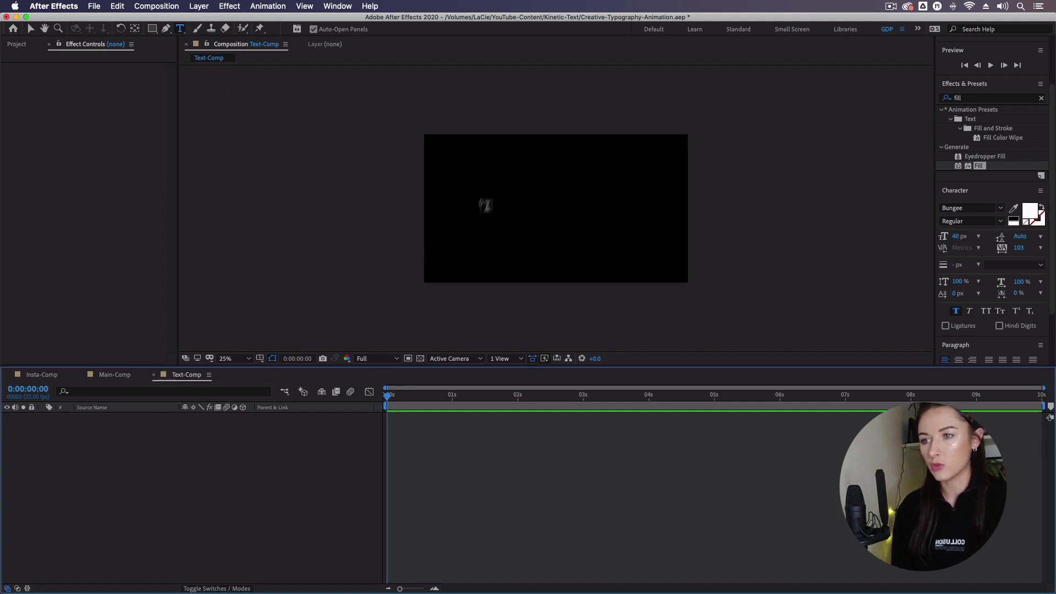
# Add a text layer reading "motion" to Text-Comp and set its font size to 150 px
pyautogui.click(461, 199)
pyautogui.click(440, 185)
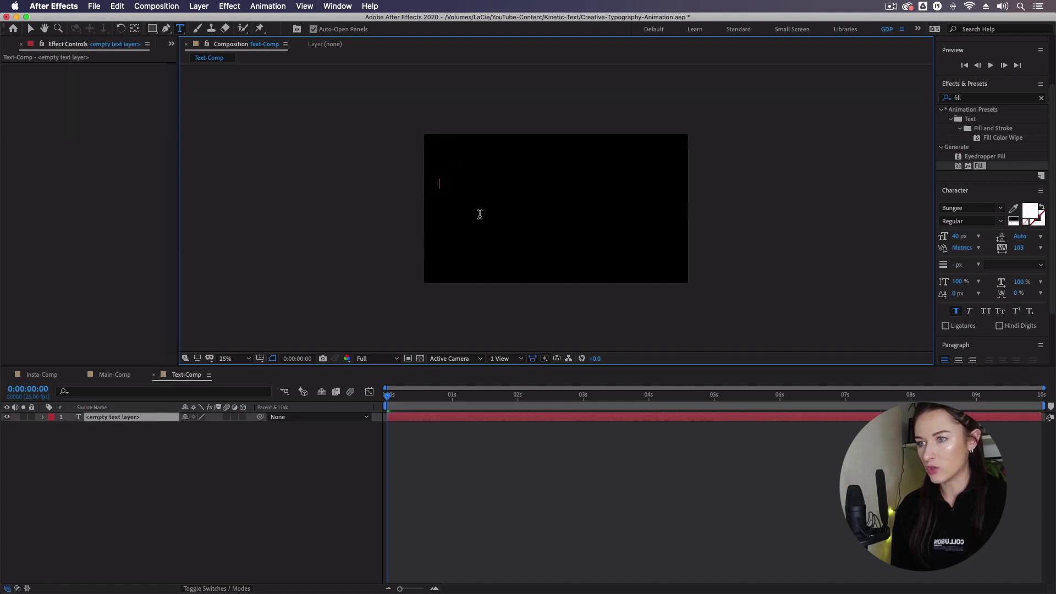
pyautogui.write('motion')
pyautogui.click(448, 419)
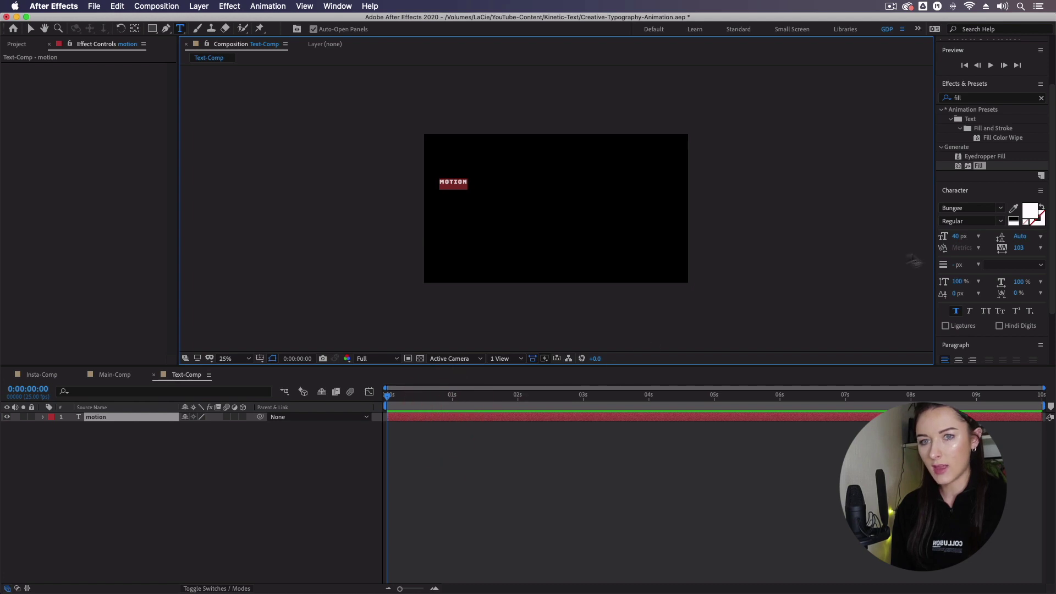
pyautogui.click(958, 236)
pyautogui.write('150')
pyautogui.press('Return')
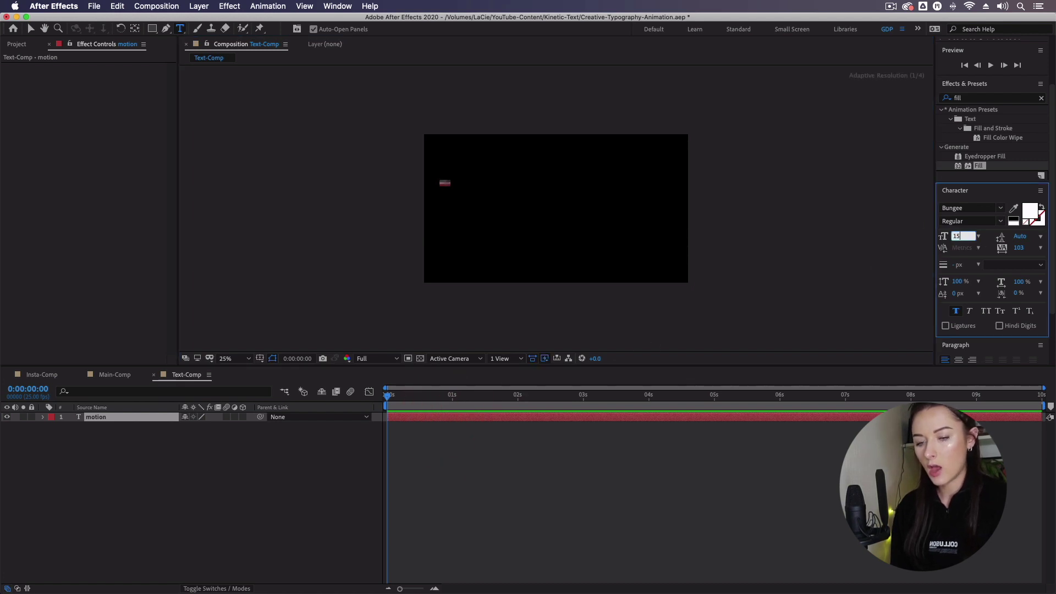
# Centre the "motion" text horizontally and vertically in the composition
pyautogui.press('v')
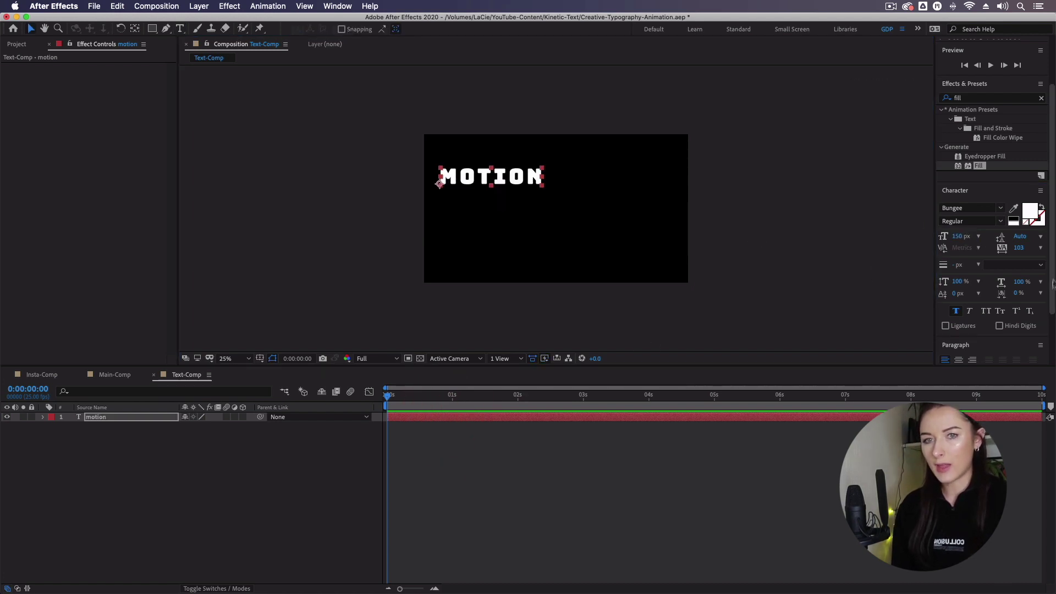
pyautogui.moveTo(1053, 269); pyautogui.dragTo(1053, 325)
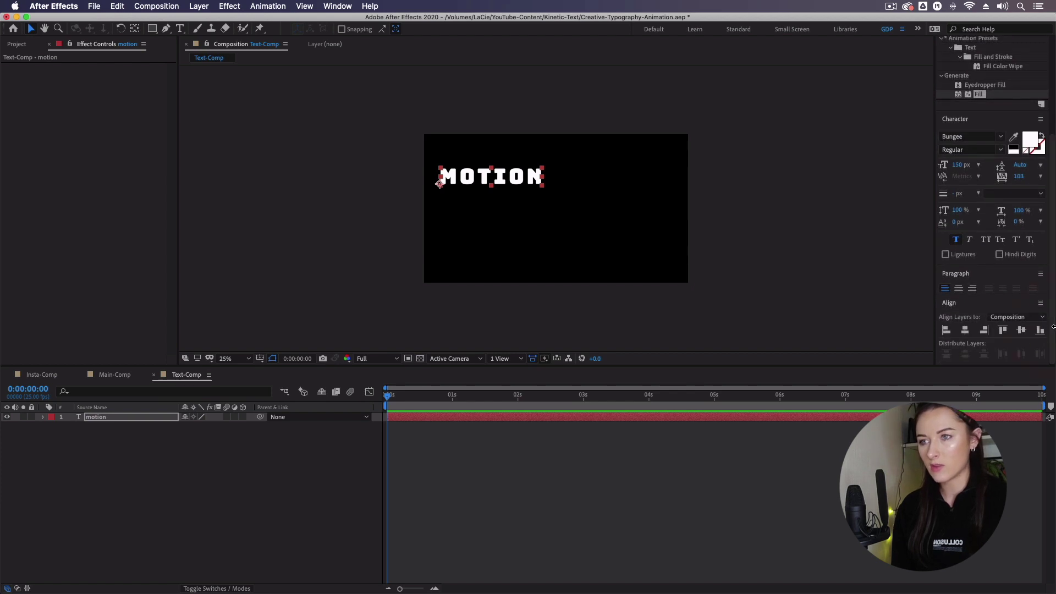
pyautogui.click(966, 330)
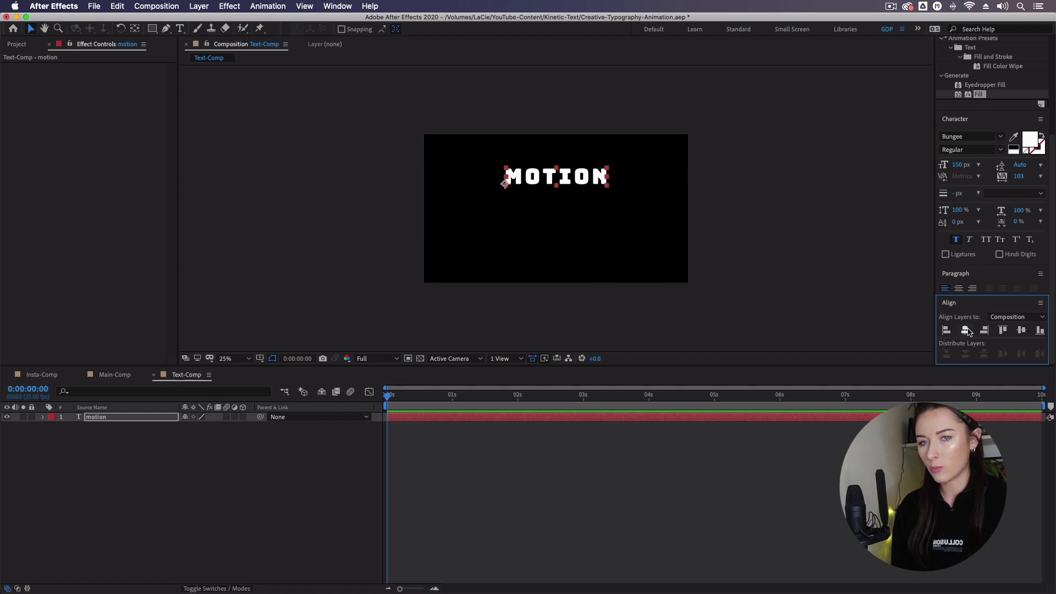
pyautogui.click(1022, 330)
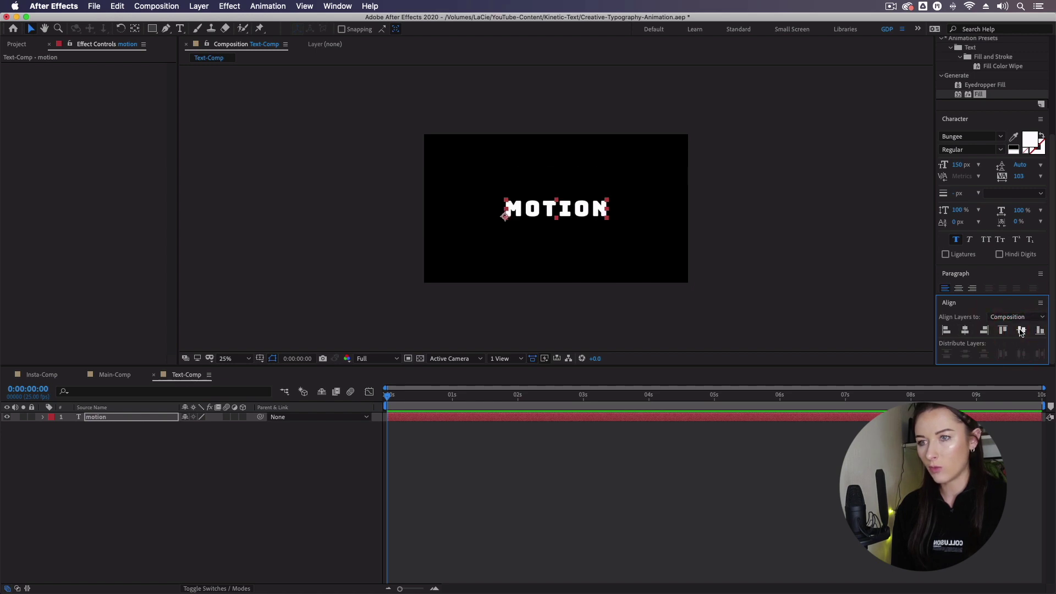
# Move the anchor point of the "motion" text to the middle of its left edge
pyautogui.press(',')
pyautogui.press('/')
pyautogui.click(135, 31)
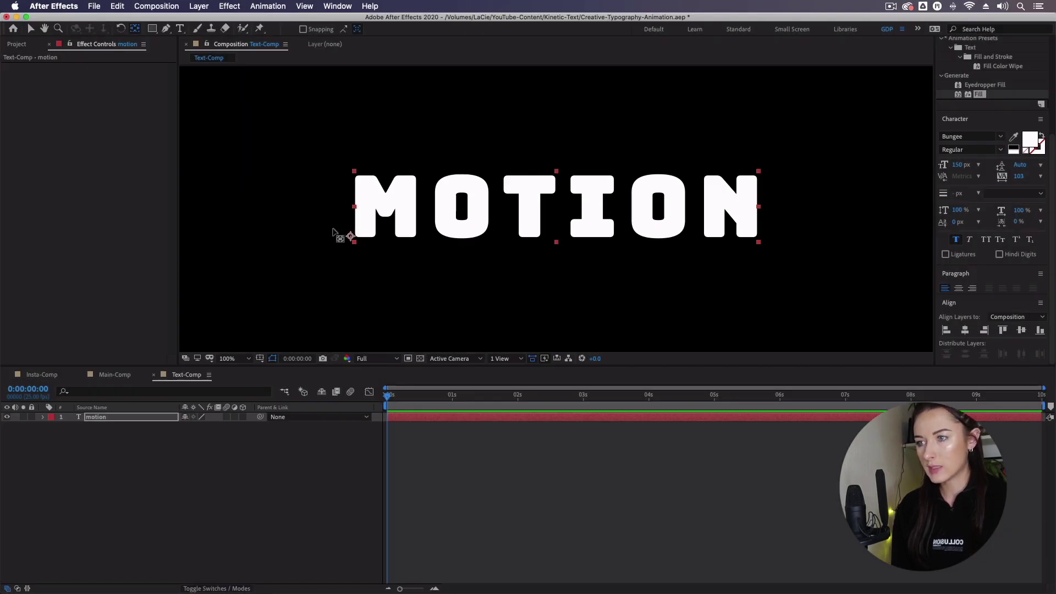
pyautogui.moveTo(350, 236); pyautogui.dragTo(354, 208)
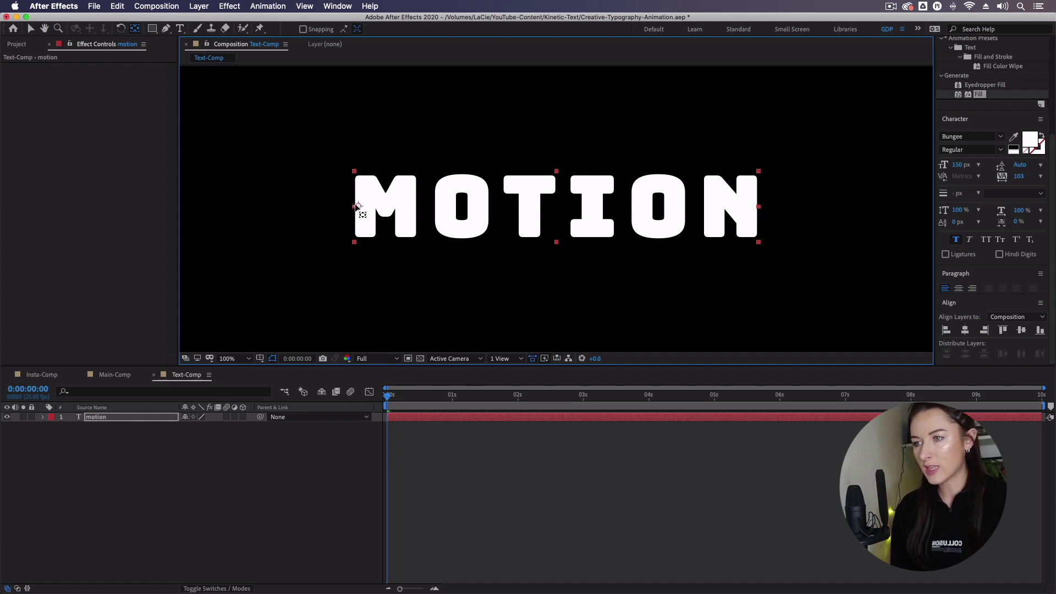
pyautogui.click(31, 29)
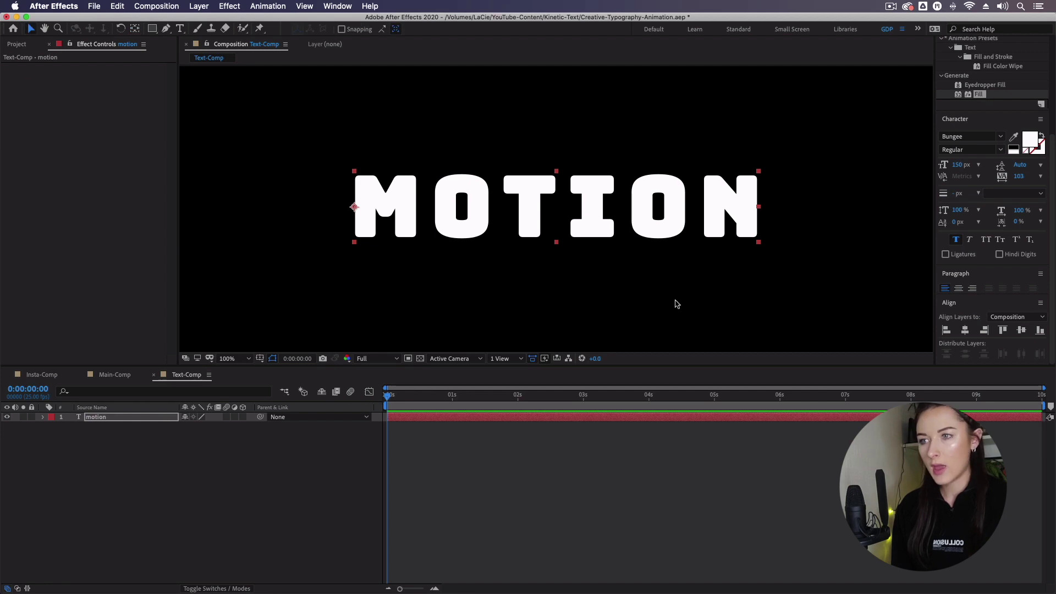
pyautogui.press(',')
pyautogui.press(',')
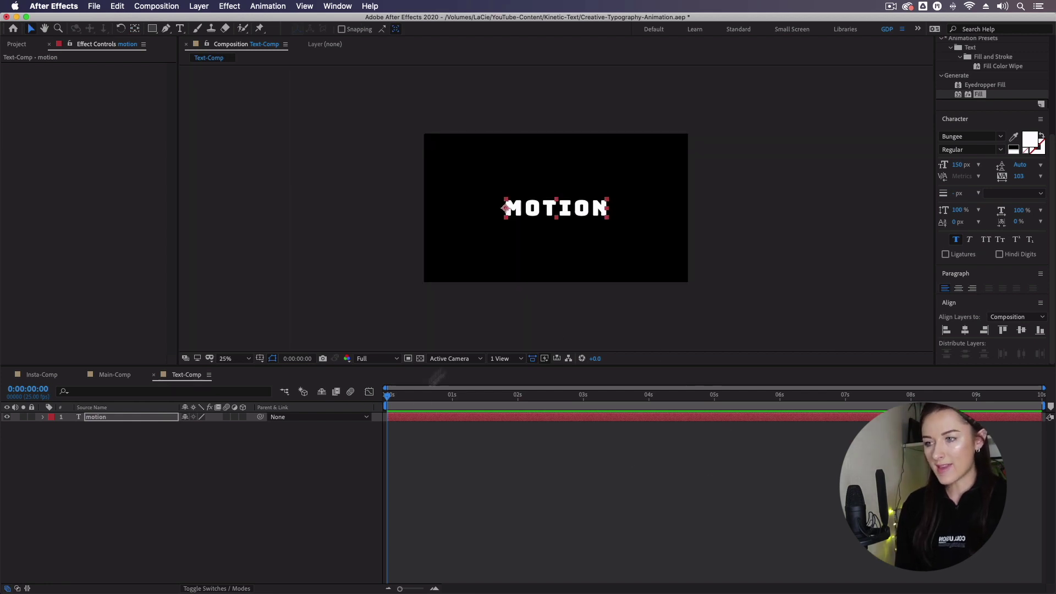
# Deselect the text layer and set the height of Text-Comp to 120 px
pyautogui.click(567, 535)
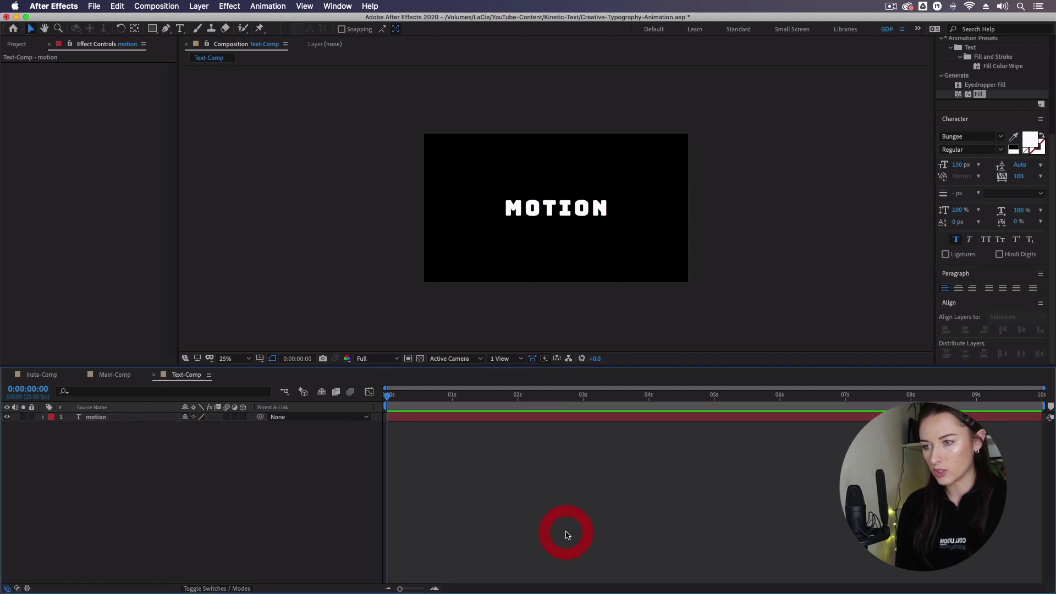
pyautogui.click(156, 10)
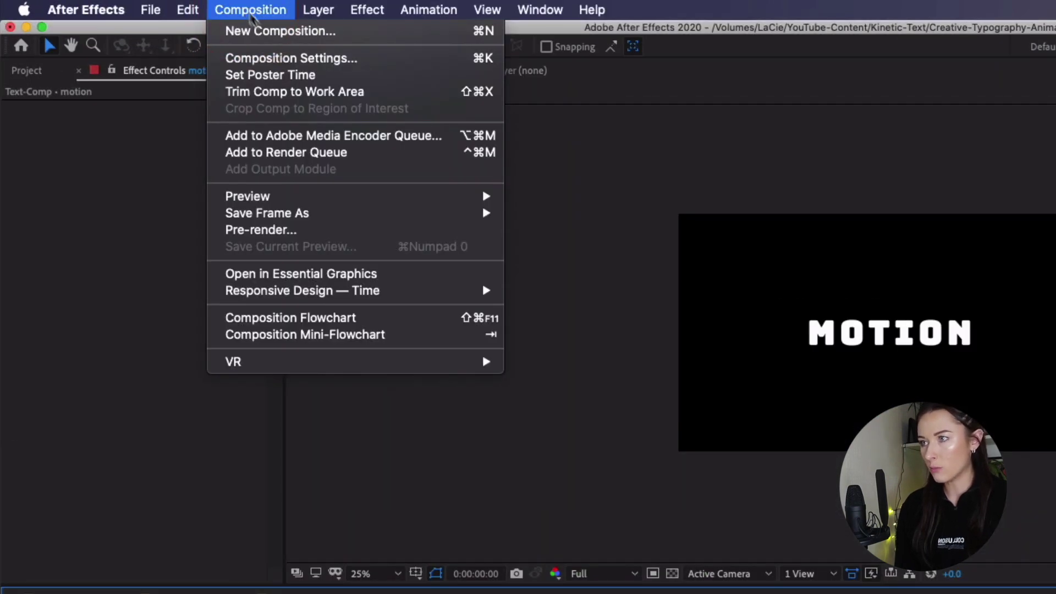
pyautogui.click(292, 58)
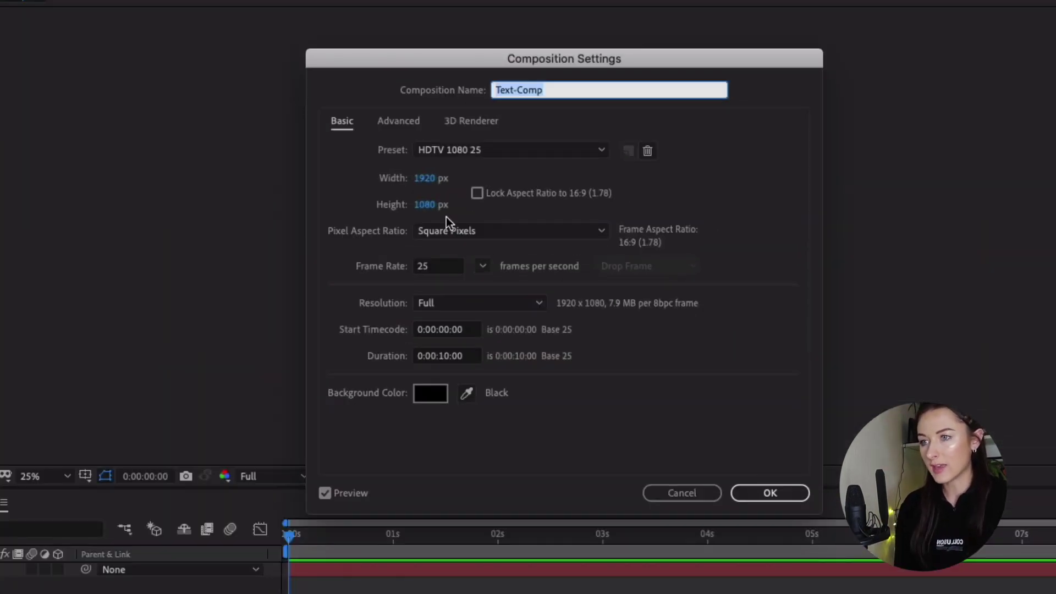
pyautogui.click(431, 205)
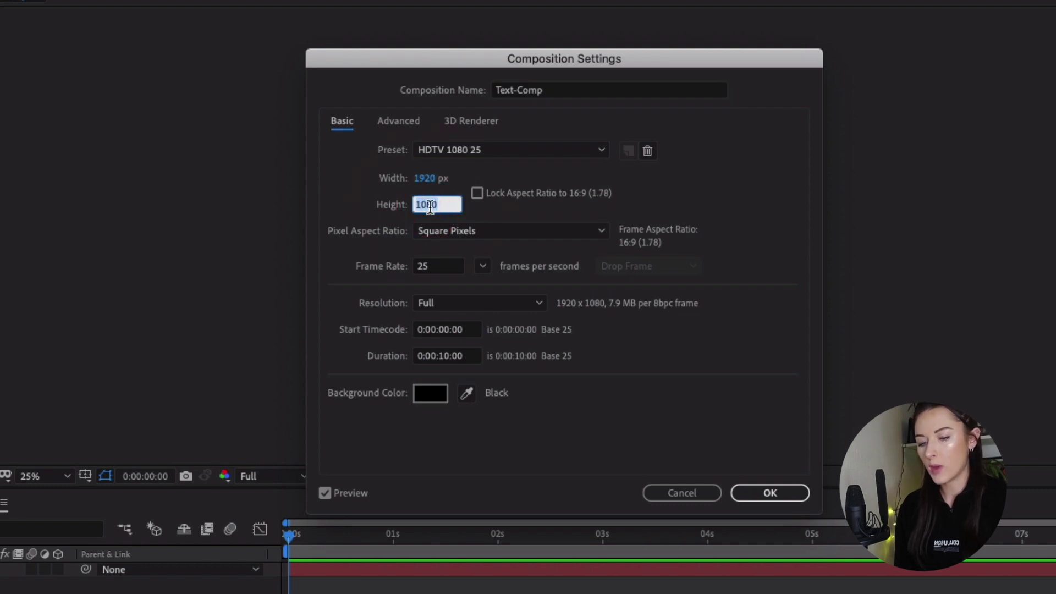
pyautogui.write('120')
pyautogui.press('Return')
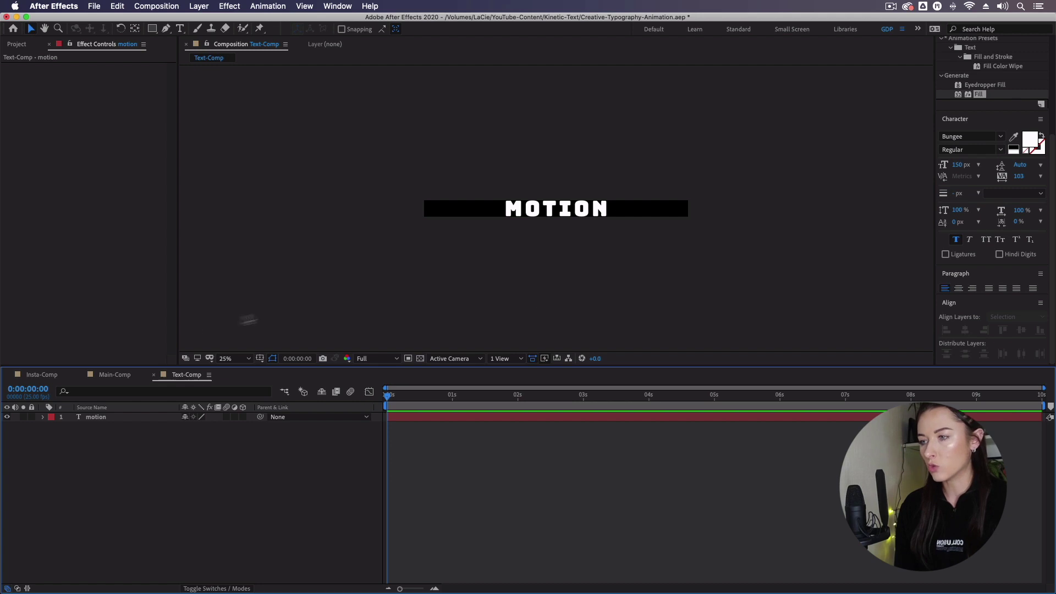
# Add Text-Comp as a layer in the Main-Comp composition
pyautogui.click(114, 375)
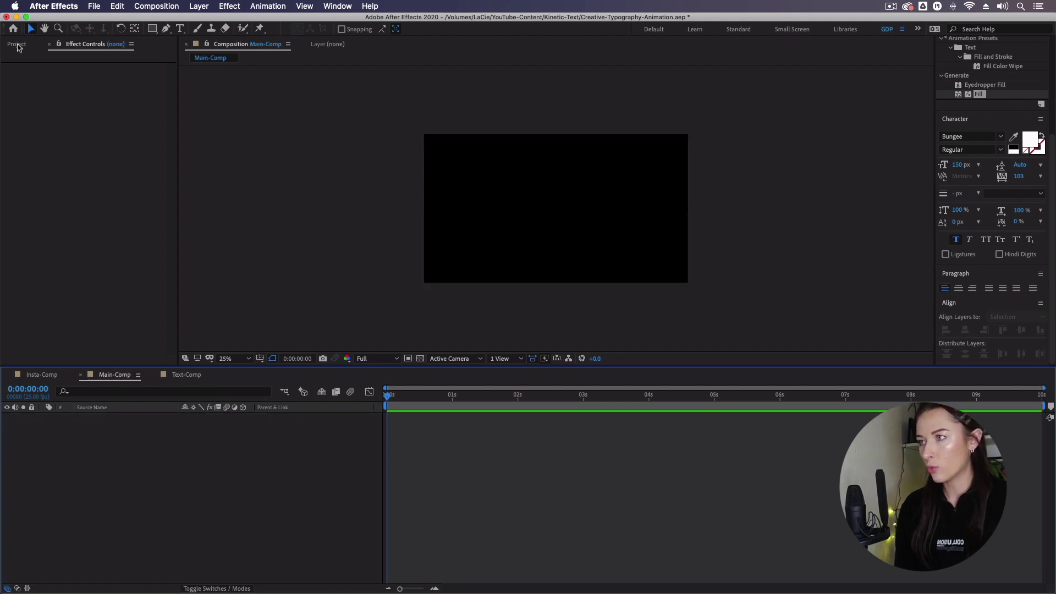
pyautogui.click(17, 44)
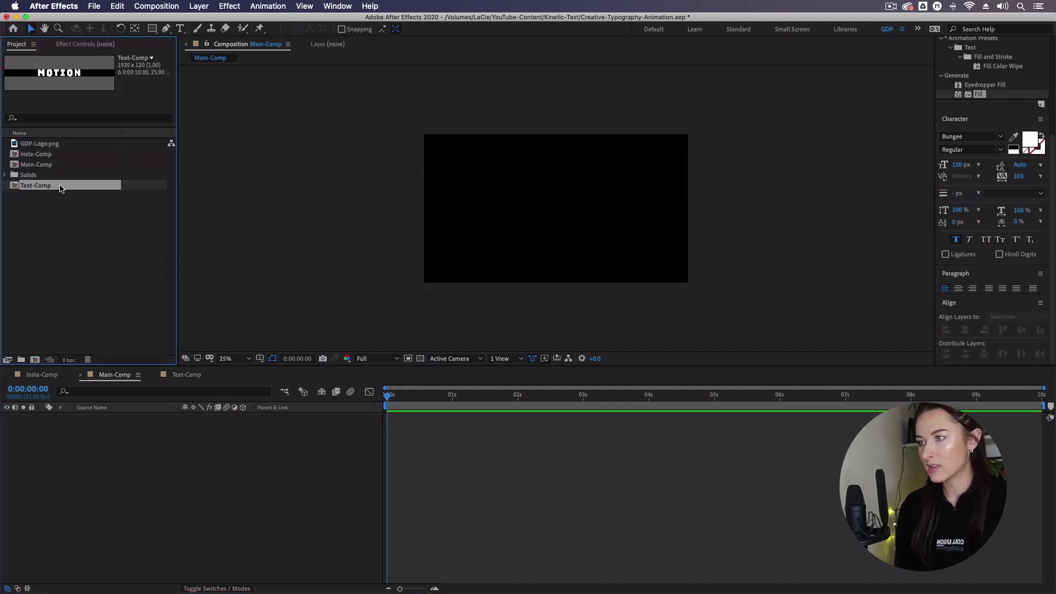
pyautogui.moveTo(60, 188); pyautogui.dragTo(92, 484)
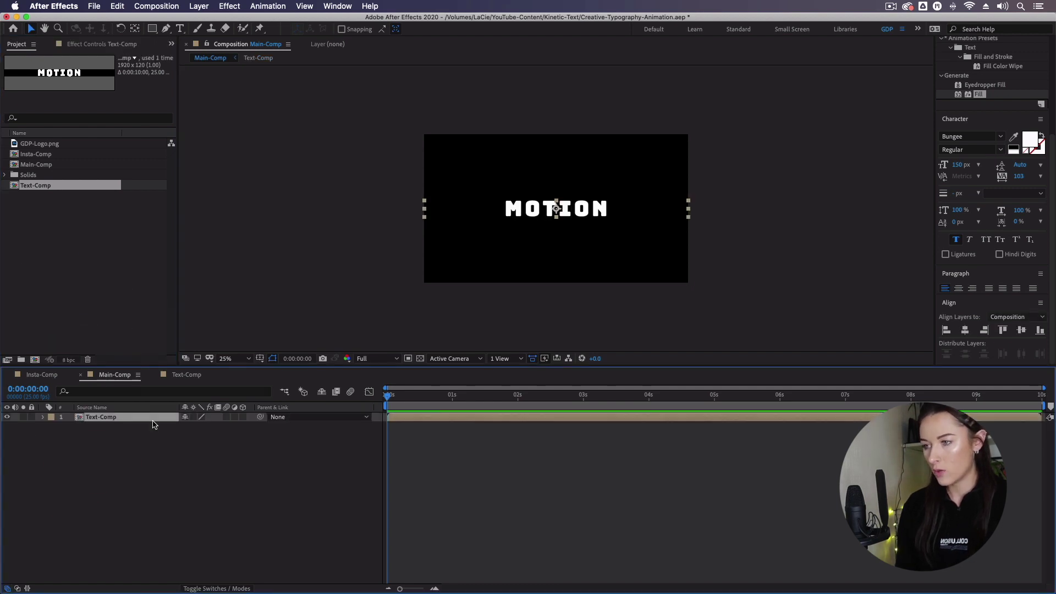
# Pre-compose the Text-Comp layer as Text-Tile, moving all attributes into the new composition, and open Text-Tile
pyautogui.rightClick(154, 422)
pyautogui.click(212, 536)
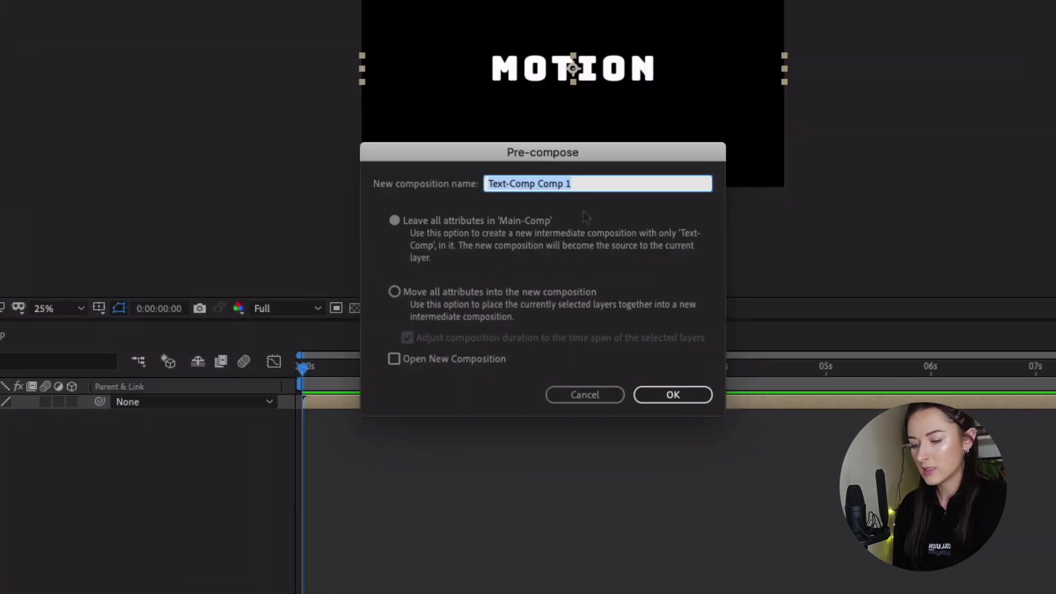
pyautogui.write('Text-Tile')
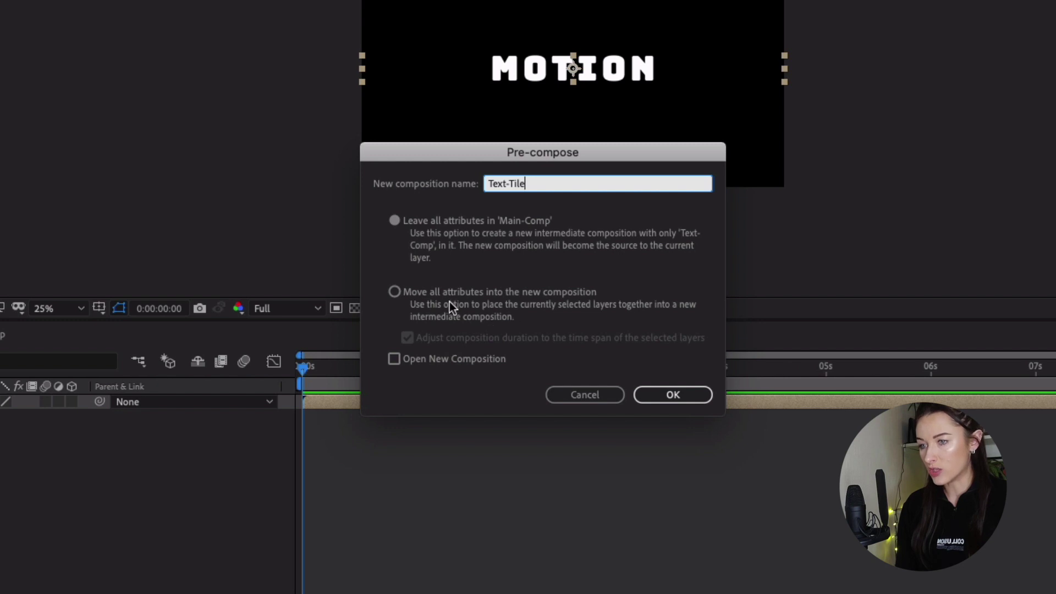
pyautogui.click(394, 293)
pyautogui.press('Return')
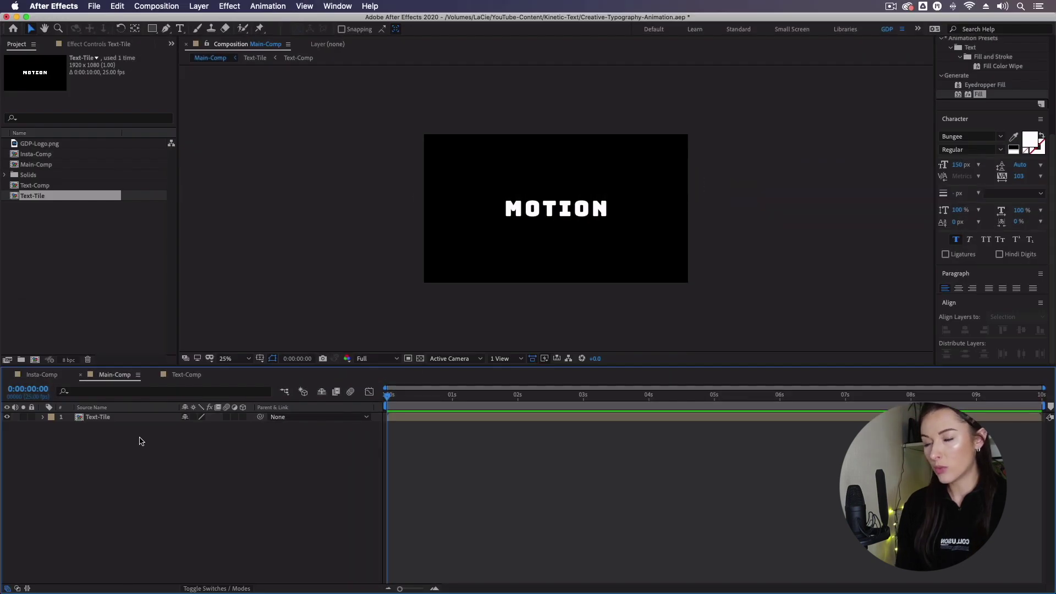
pyautogui.click(130, 421)
pyautogui.doubleClick(131, 420)
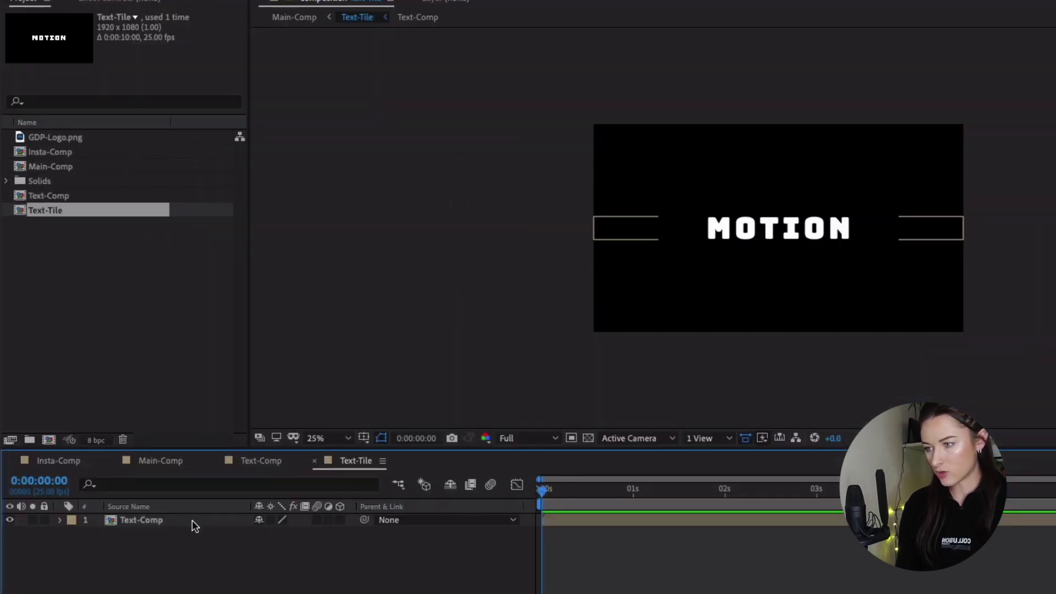
# Rotate the Text-Comp layer in Text-Tile to 90°
pyautogui.click(137, 417)
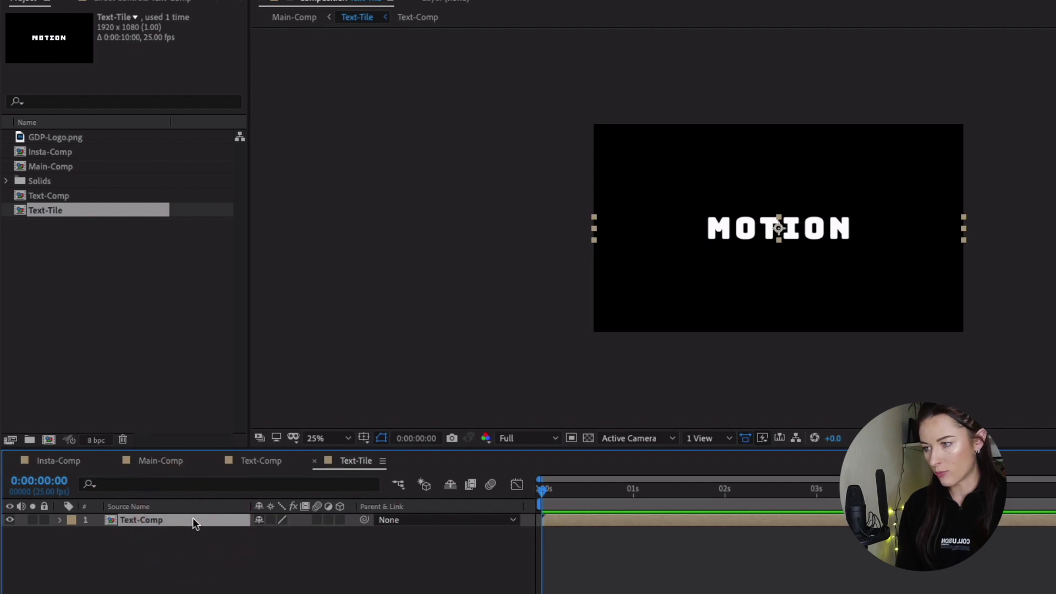
pyautogui.press('r')
pyautogui.click(273, 533)
pyautogui.write('90')
pyautogui.press('Return')
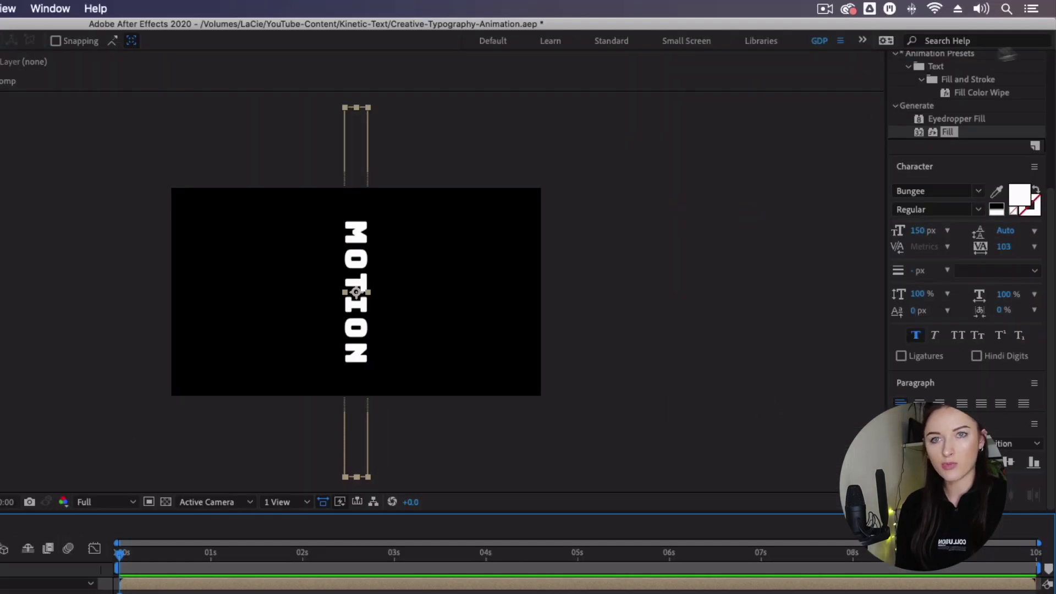
# Find the Motion Tile effect and apply it to the Text-Comp layer
pyautogui.scroll(5, 968, 220)
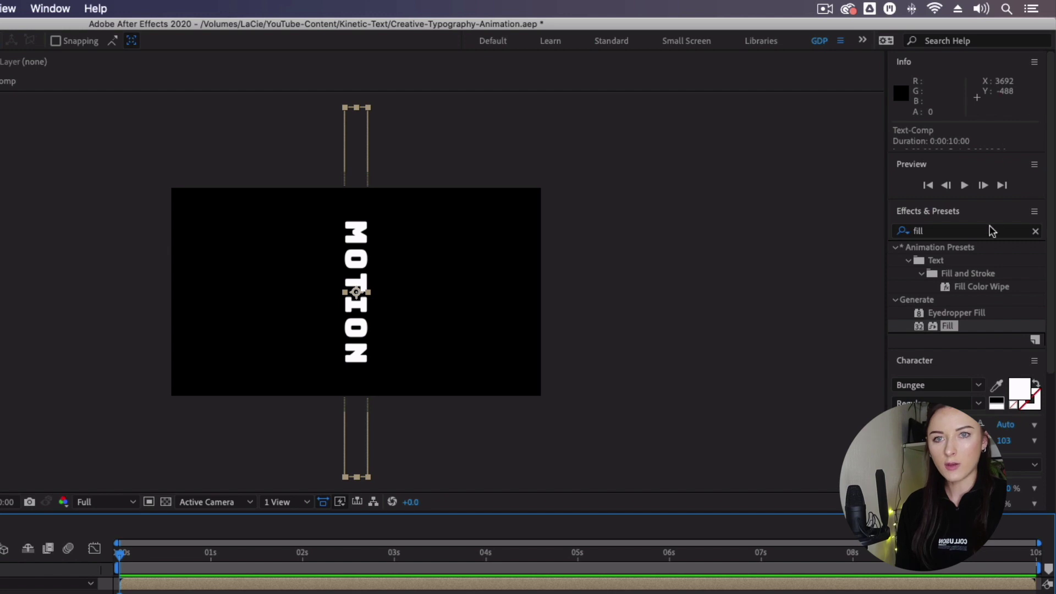
pyautogui.click(1038, 235)
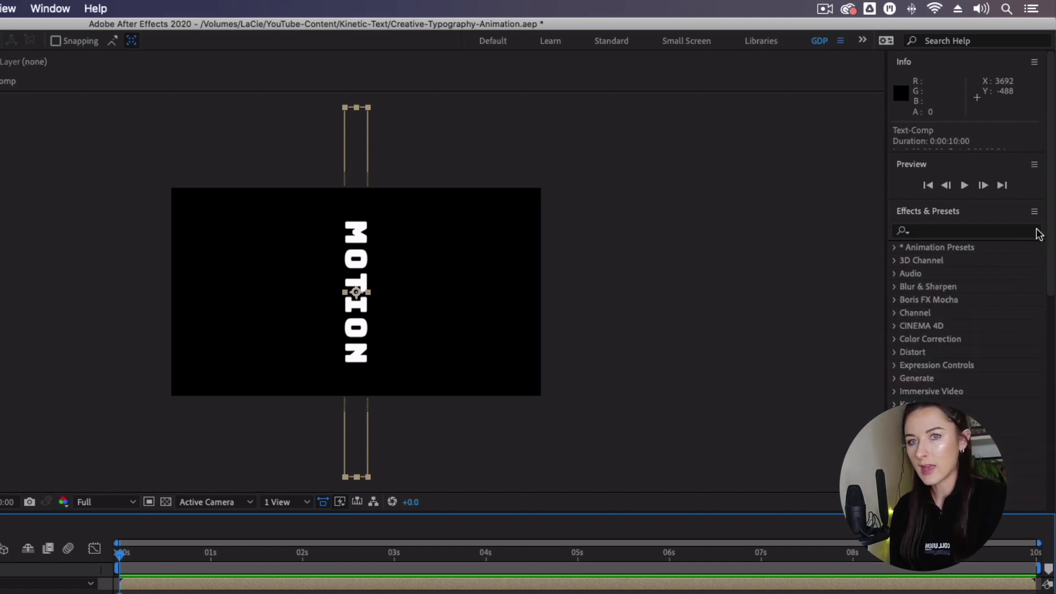
pyautogui.write('motion tile')
pyautogui.moveTo(954, 258); pyautogui.dragTo(412, 586)
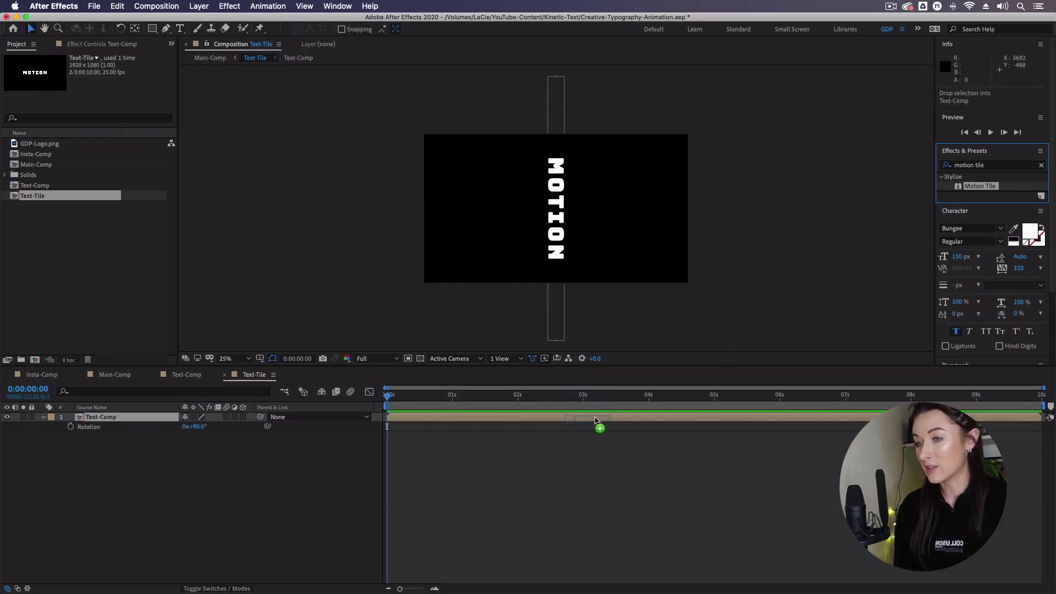
pyautogui.moveTo(595, 421); pyautogui.dragTo(595, 421)
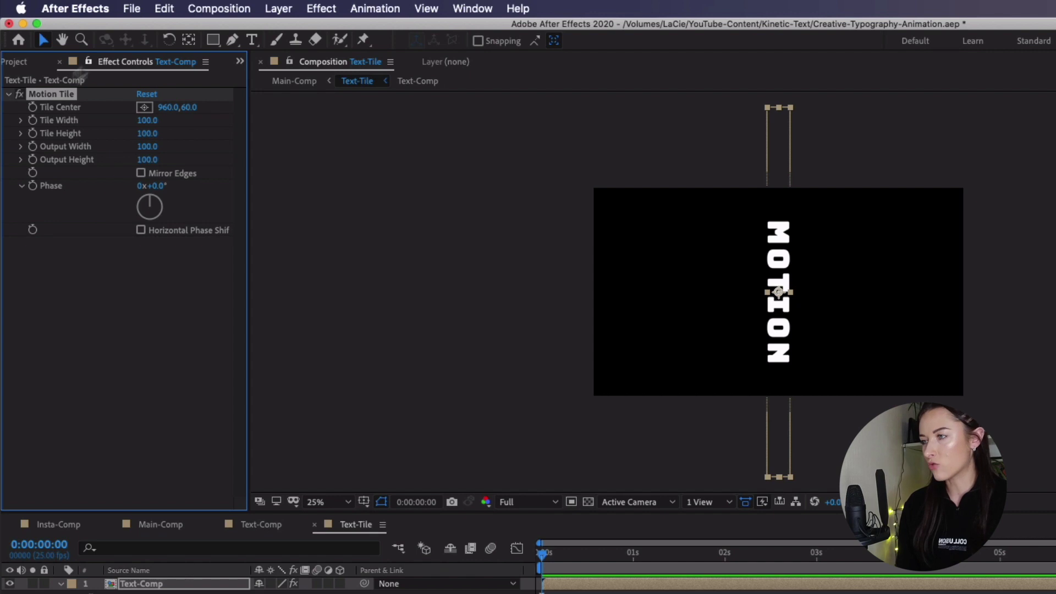
# Set Motion Tile's output width to 1000 and its output height to 1600
pyautogui.click(141, 147)
pyautogui.write('1000')
pyautogui.press('Return')
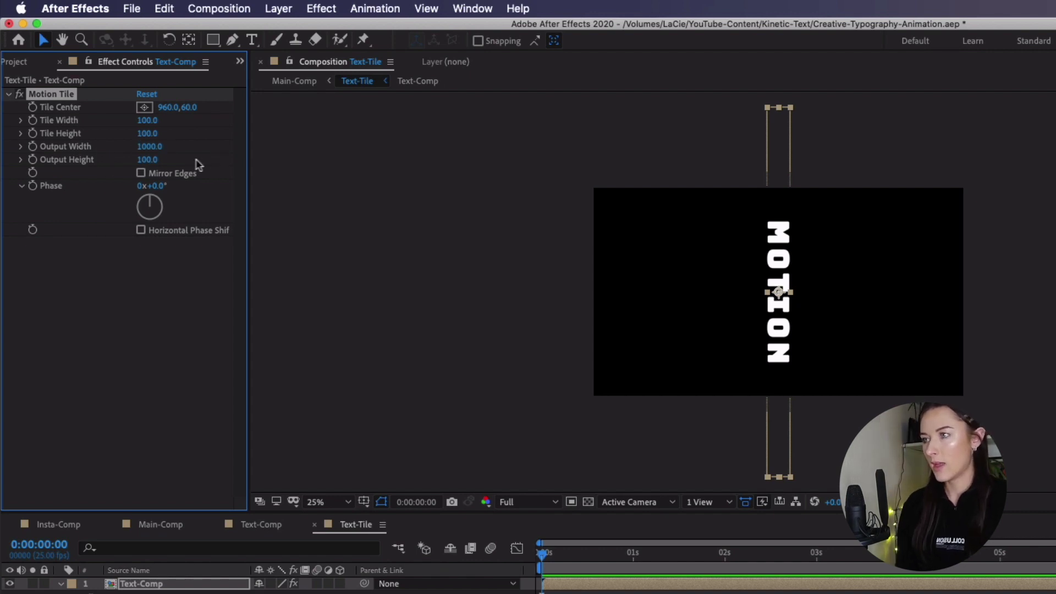
pyautogui.click(147, 159)
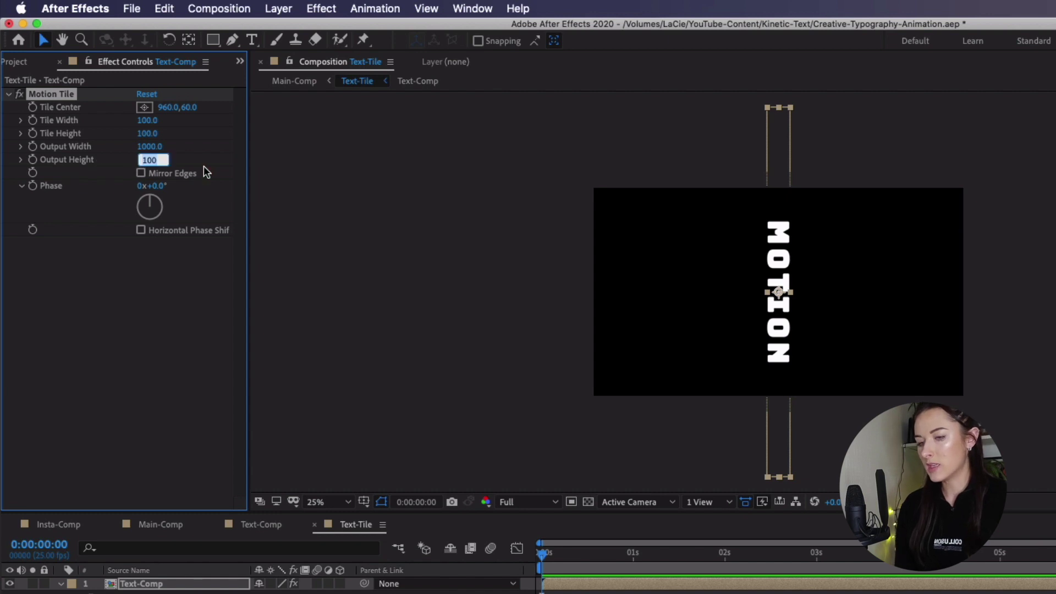
pyautogui.write('1600')
pyautogui.press('Return')
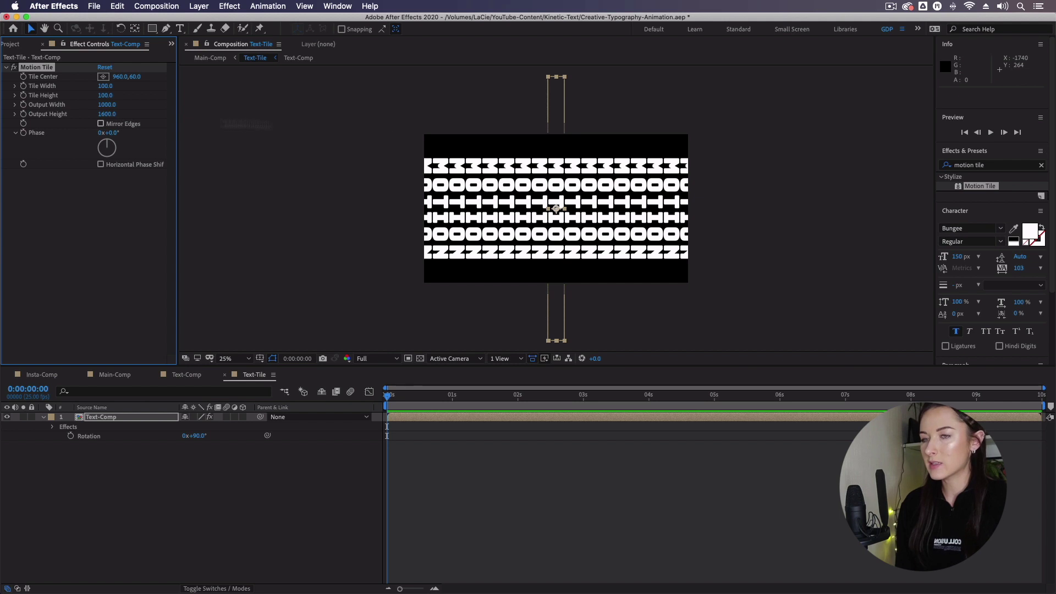
# Try a smaller Motion Tile output height and set it back to 1600
pyautogui.moveTo(112, 118); pyautogui.dragTo(102, 113)
pyautogui.click(104, 114)
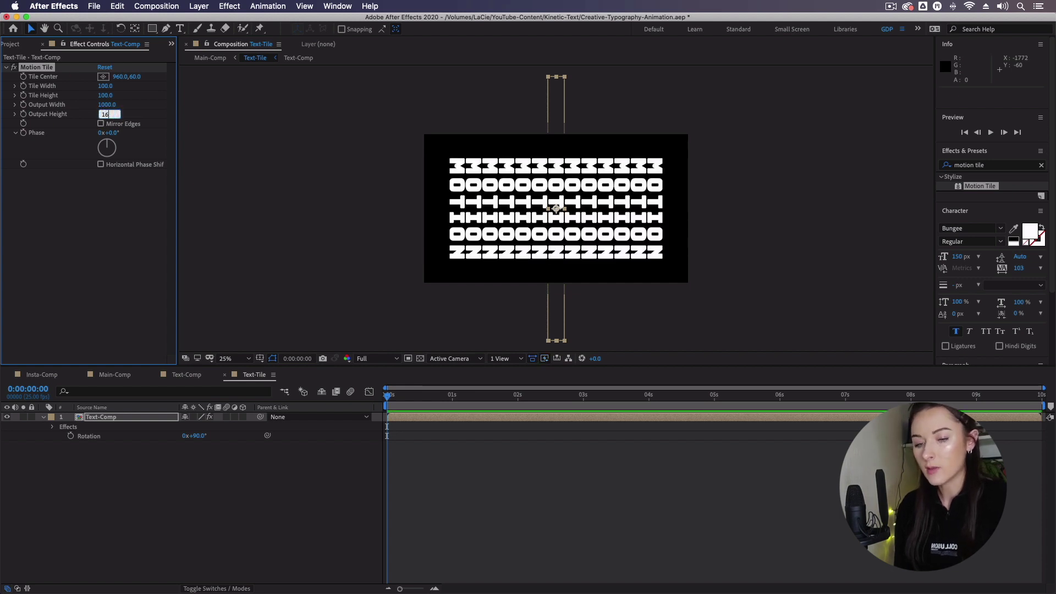
pyautogui.press('Return')
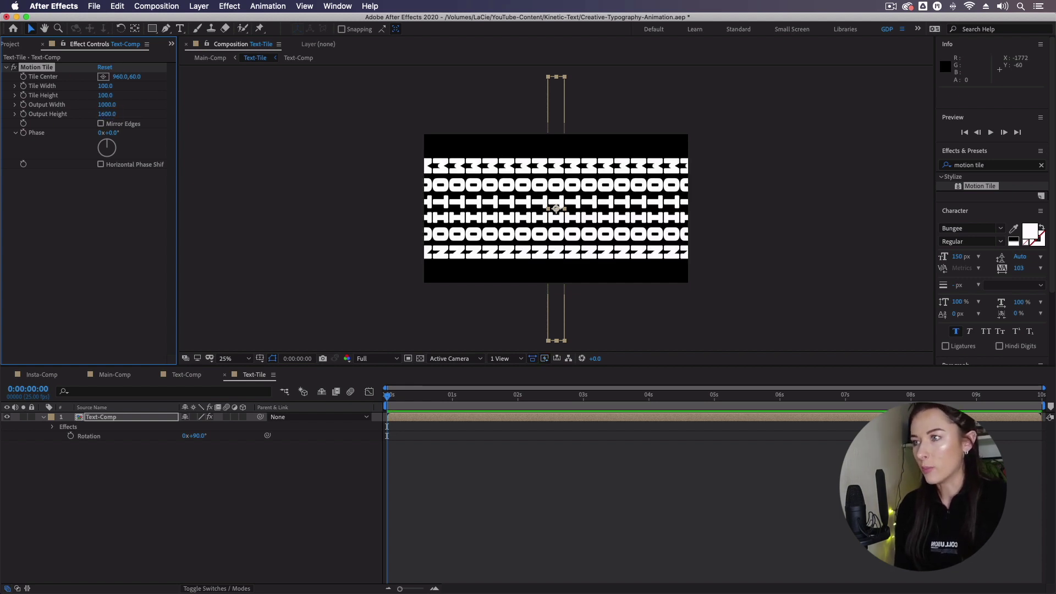
pyautogui.press('Return')
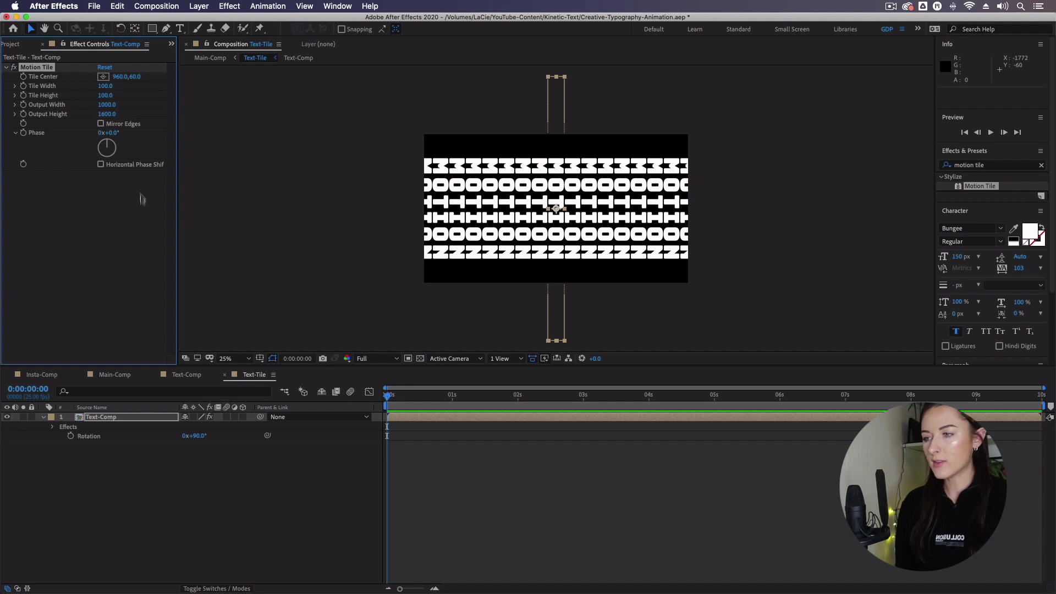
# Find the CC Cylinder effect and apply it to the Text-Tile layer in Main-Comp
pyautogui.click(120, 377)
pyautogui.click(1041, 165)
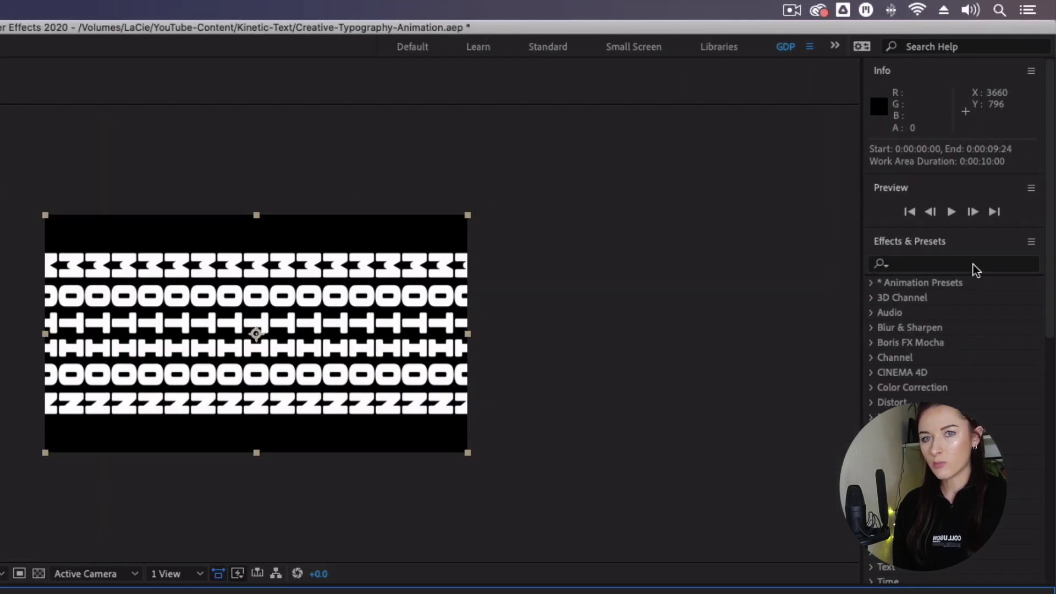
pyautogui.click(975, 270)
pyautogui.write('cc')
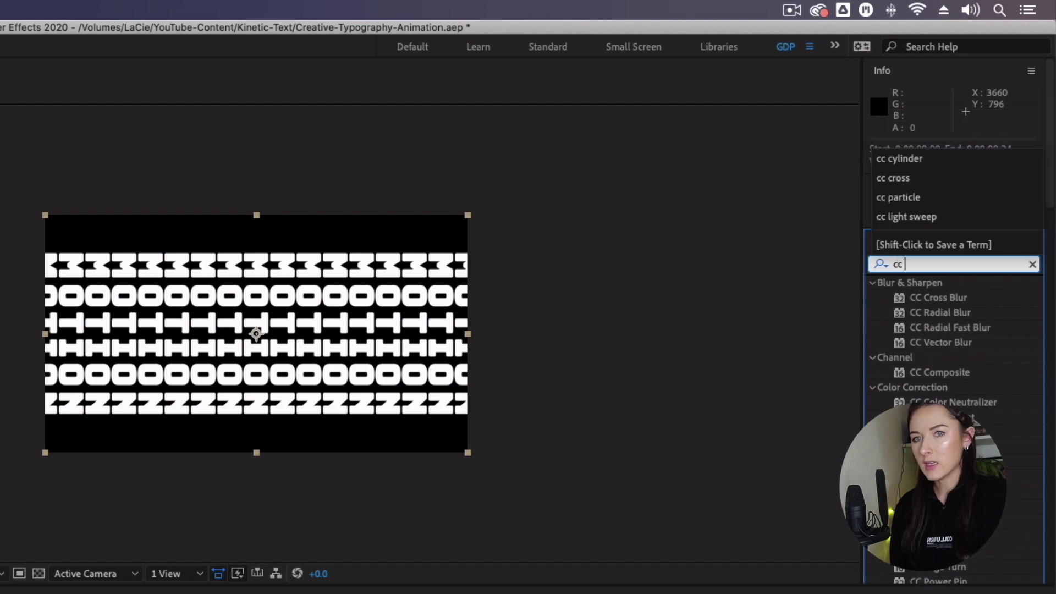
pyautogui.write(' cylinder')
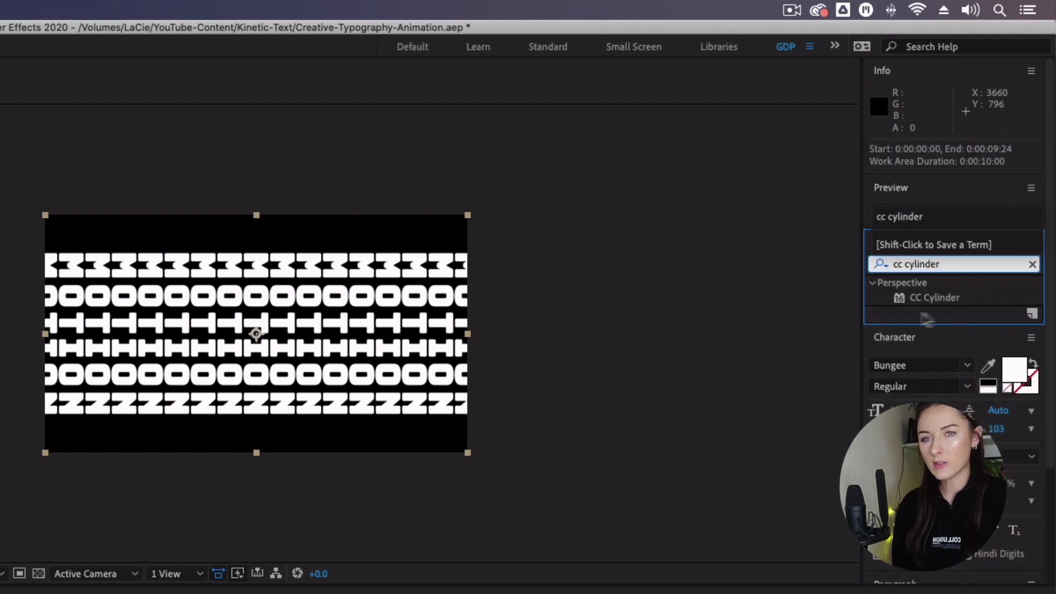
pyautogui.moveTo(931, 299); pyautogui.dragTo(458, 559)
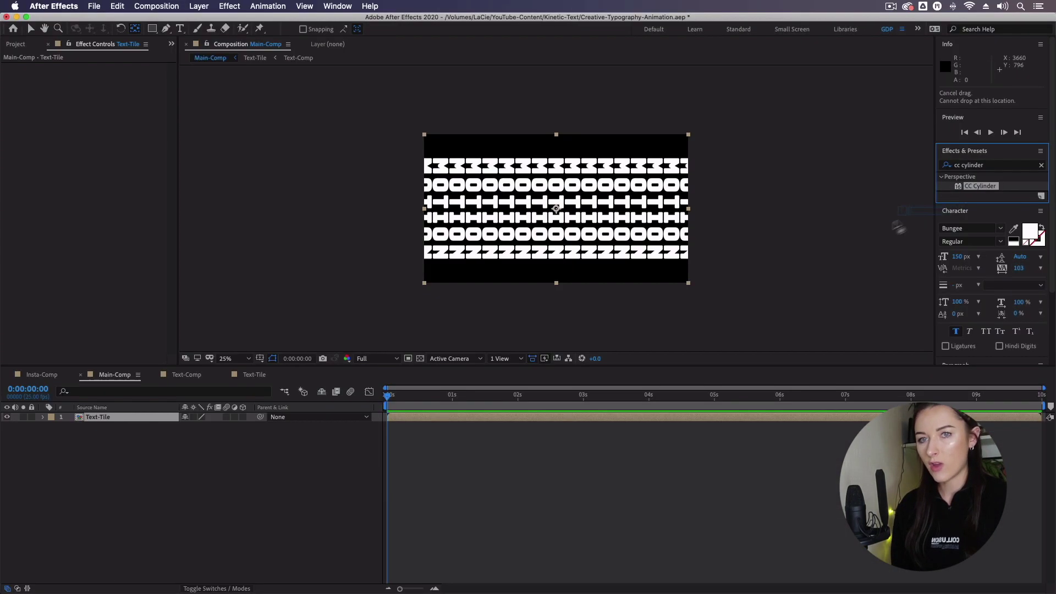
pyautogui.moveTo(683, 350); pyautogui.dragTo(615, 419)
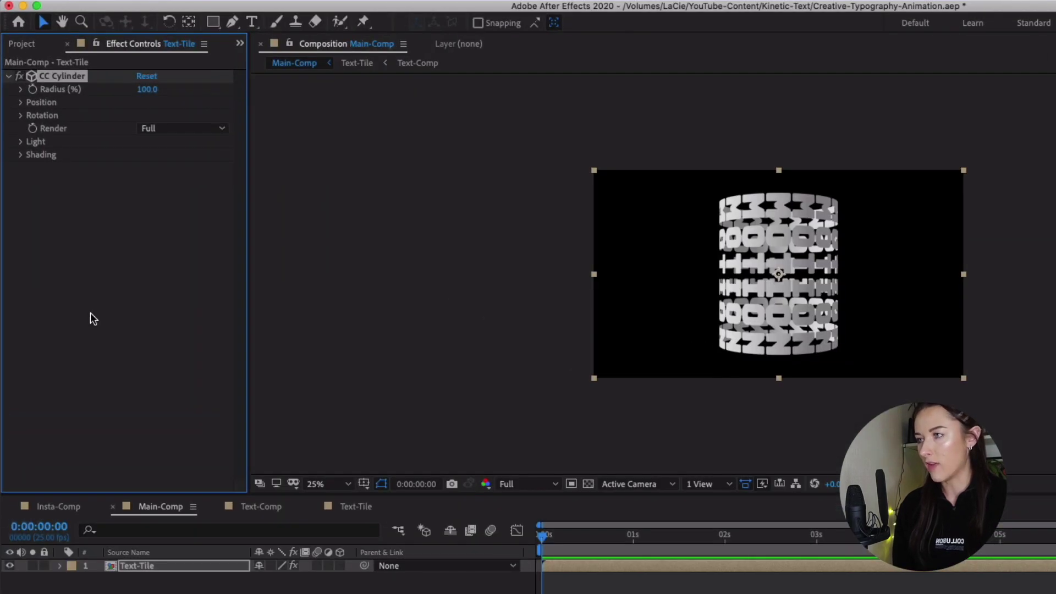
# Set the Z position of the CC Cylinder effect to -160
pyautogui.click(22, 103)
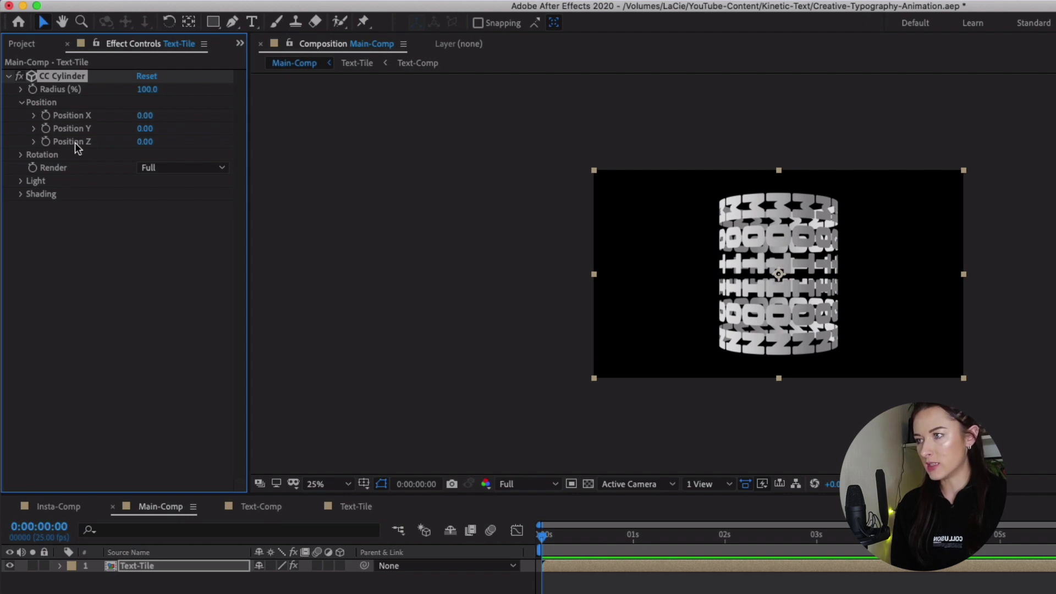
pyautogui.click(145, 142)
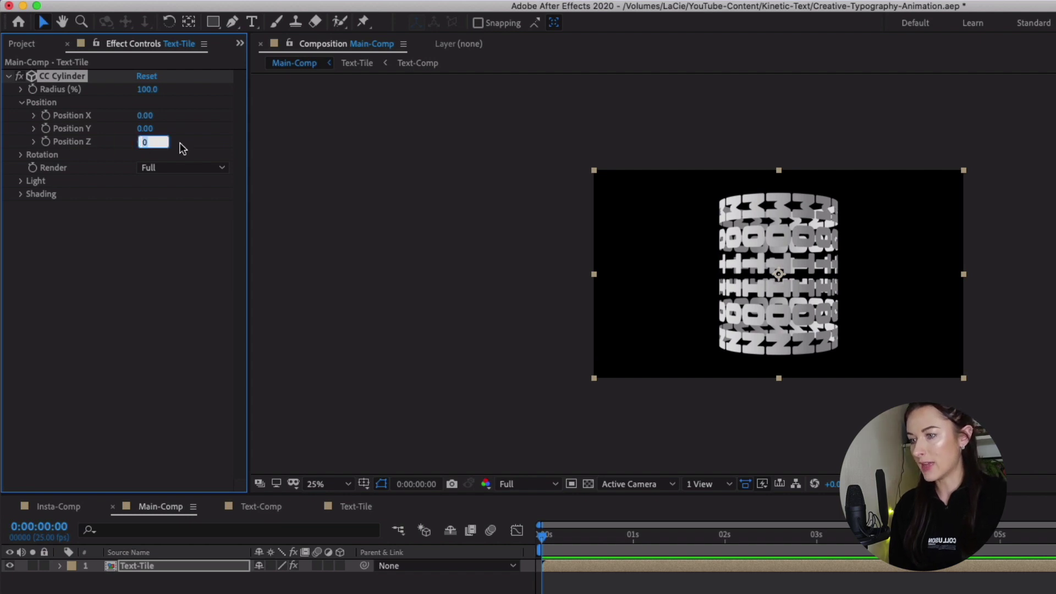
pyautogui.write('-160')
pyautogui.press('Return')
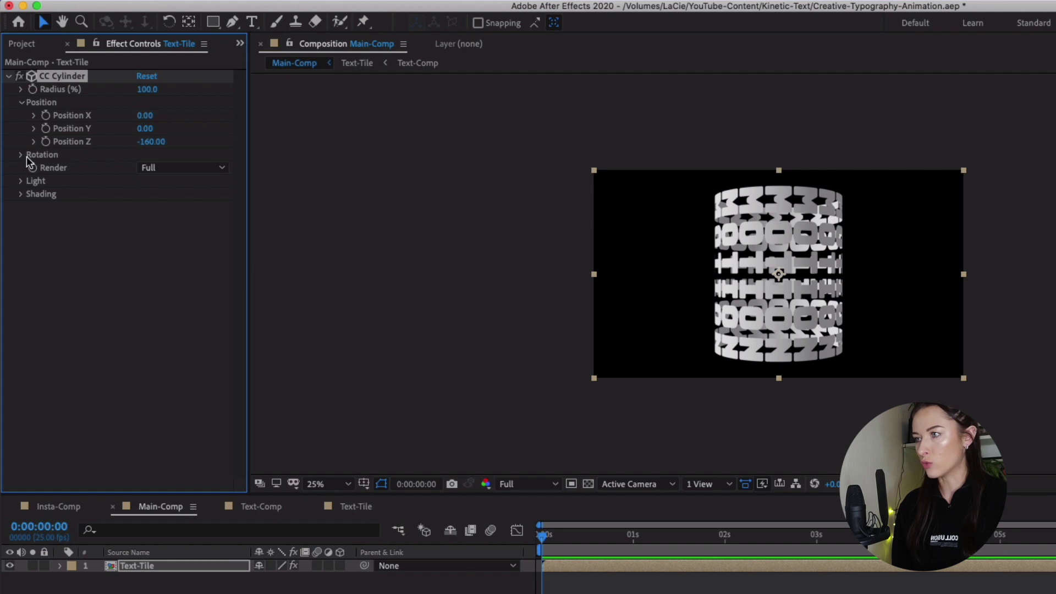
# Rotate the text cylinder to 50° on X and -90° on Z
pyautogui.click(22, 157)
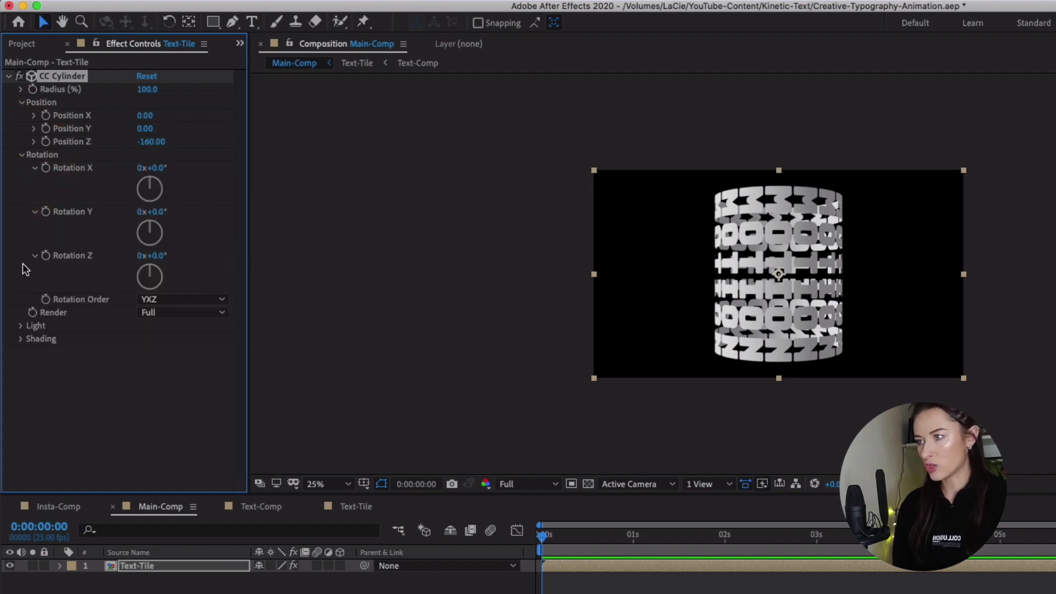
pyautogui.click(158, 167)
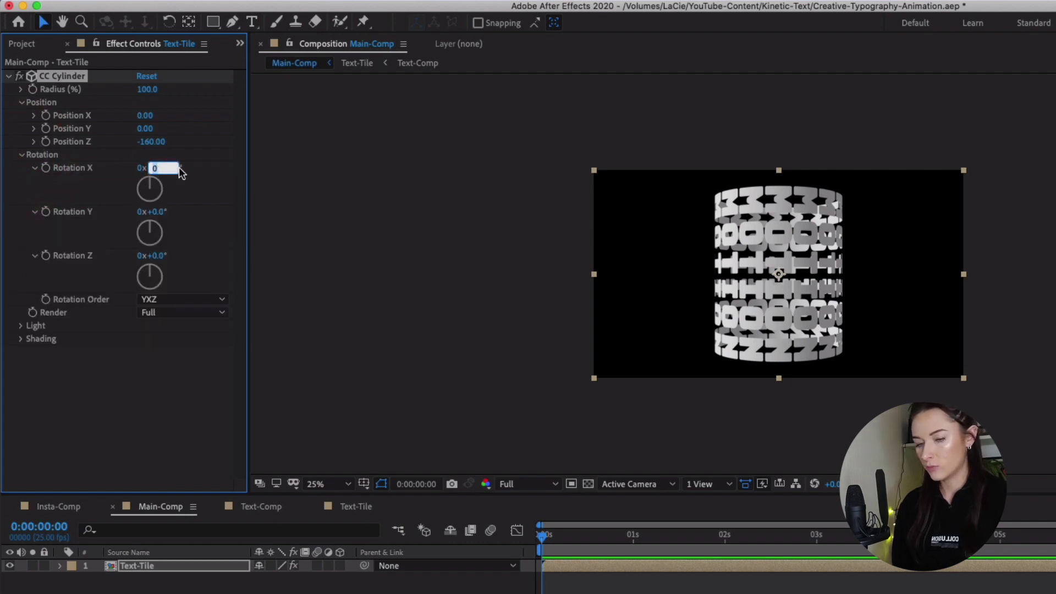
pyautogui.write('50')
pyautogui.press('Return')
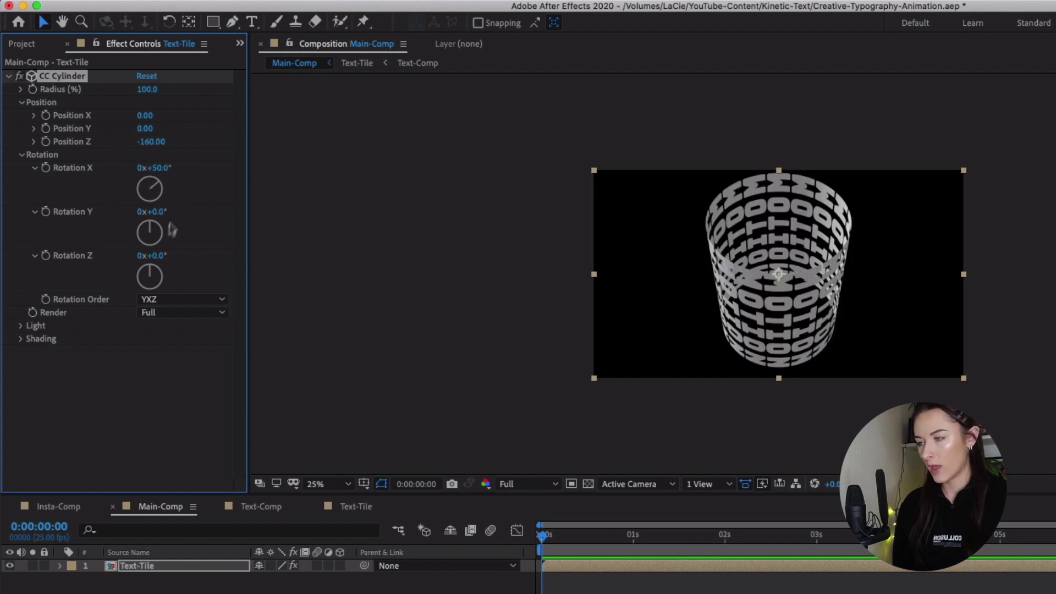
pyautogui.click(150, 256)
pyautogui.write('-90')
pyautogui.press('Return')
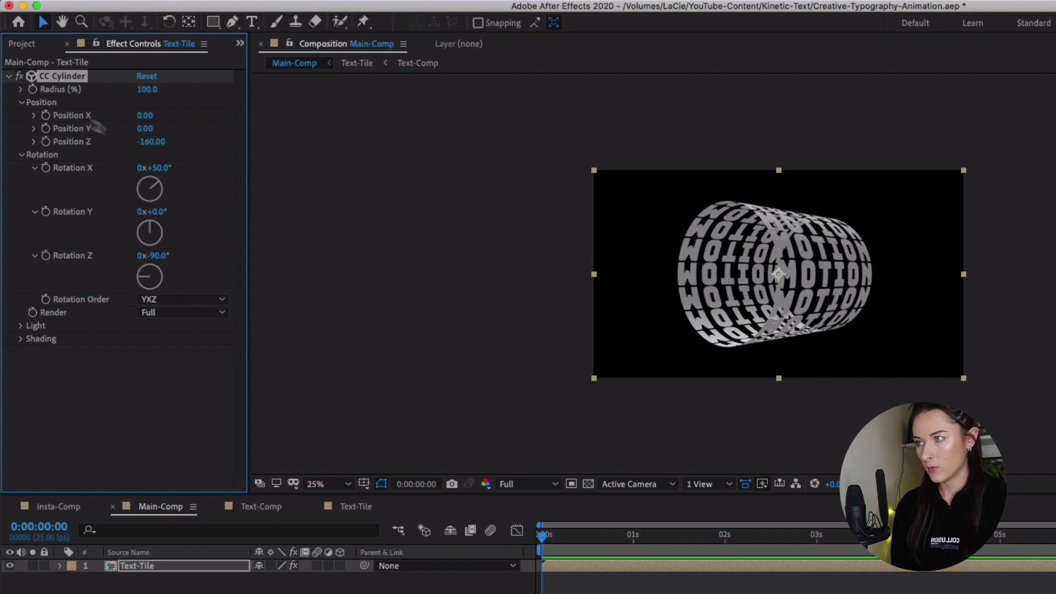
# Set the CC Cylinder light height to 40 and the light direction to -25°
pyautogui.click(21, 104)
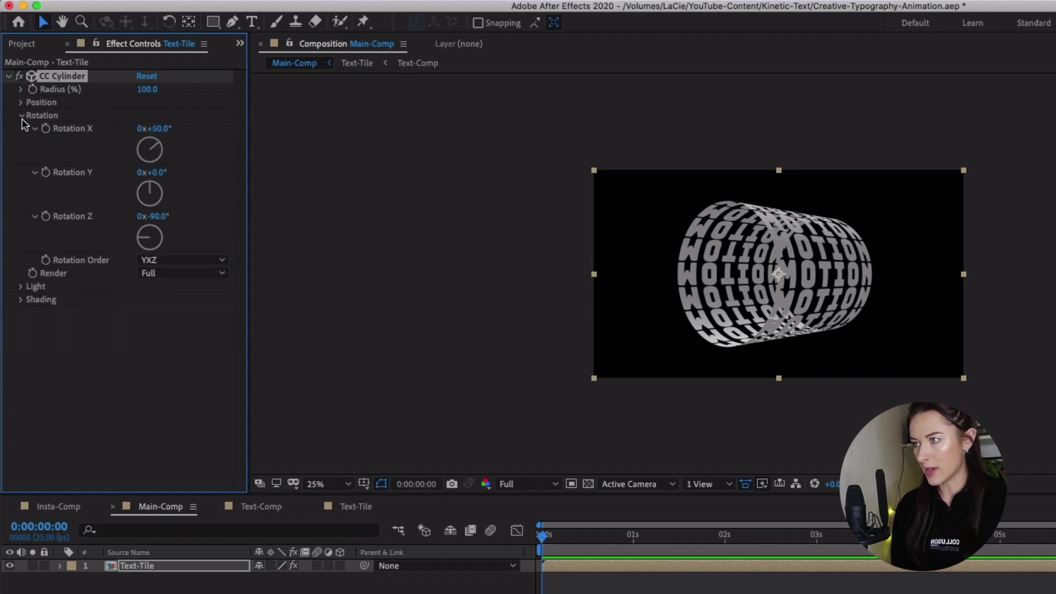
pyautogui.click(21, 116)
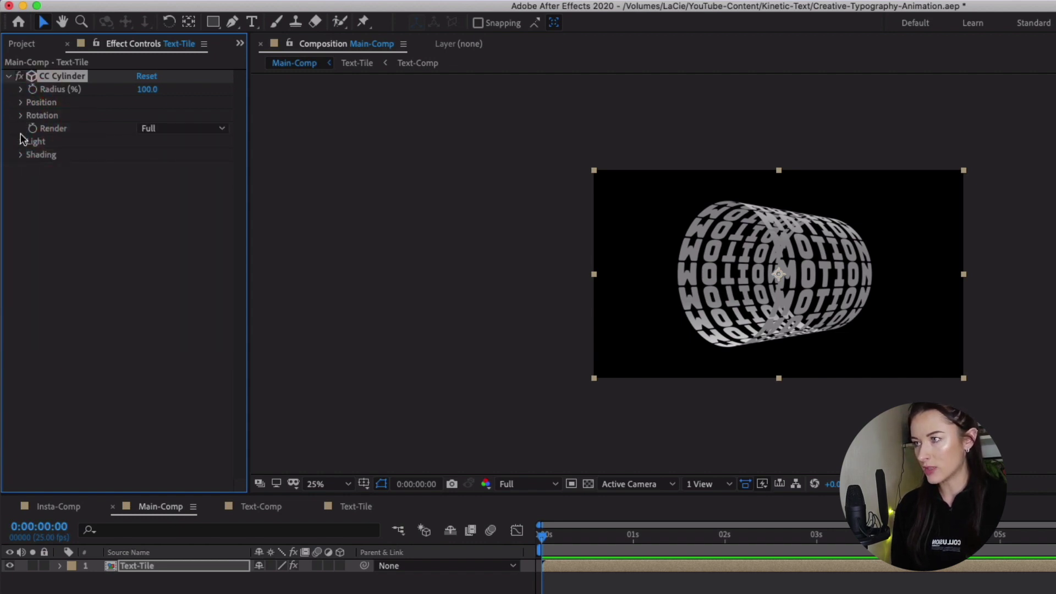
pyautogui.click(21, 143)
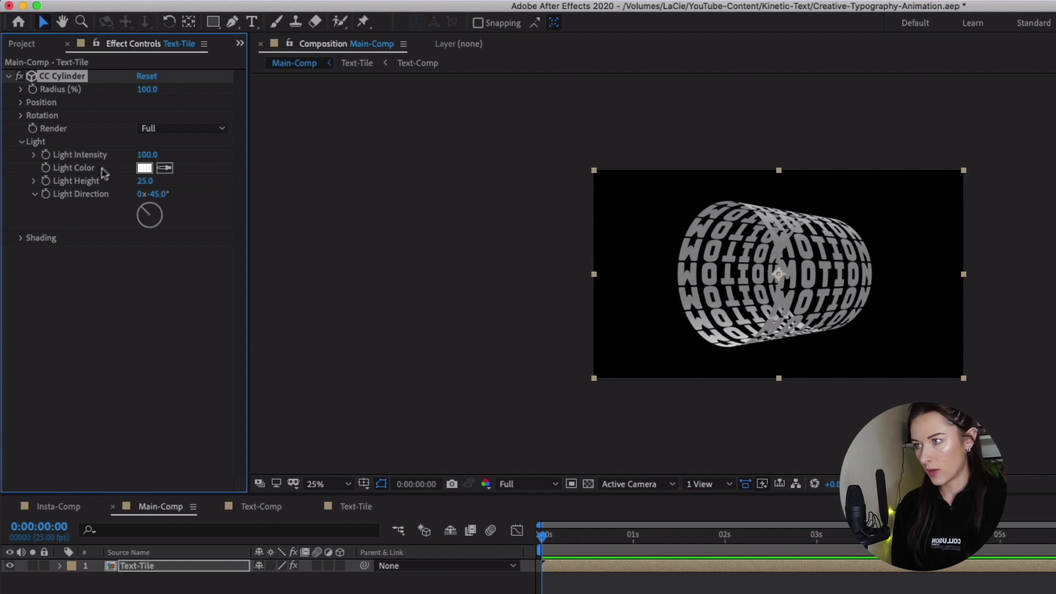
pyautogui.click(145, 180)
pyautogui.write('40')
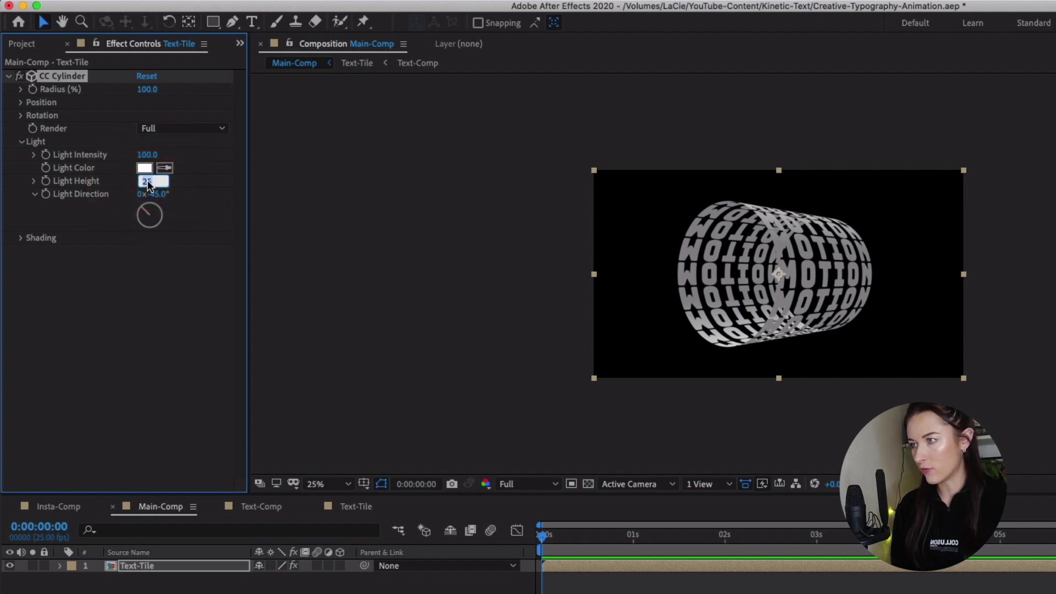
pyautogui.press('Return')
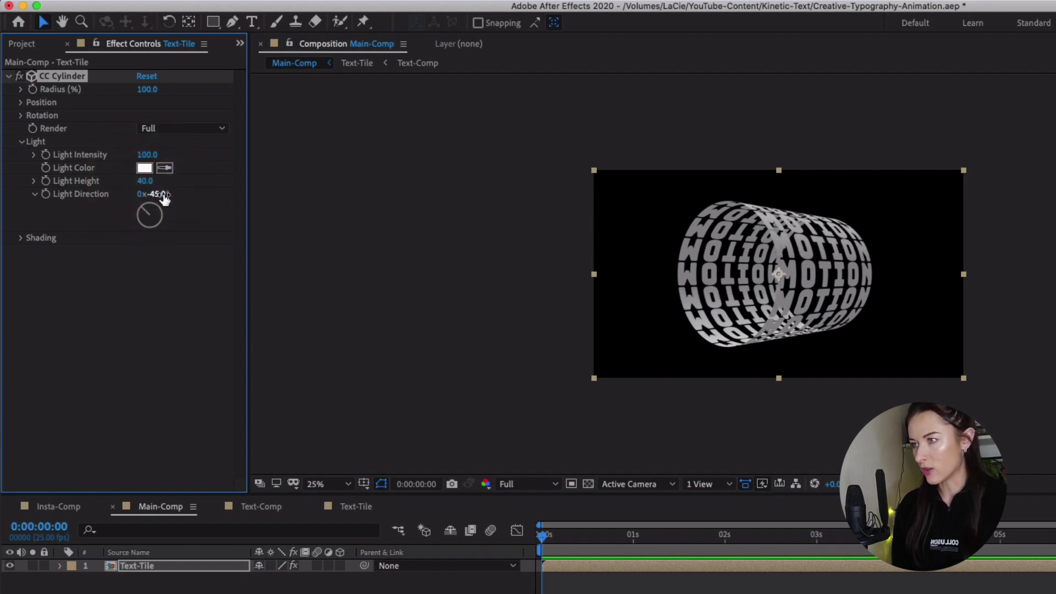
pyautogui.write('-25')
pyautogui.press('Return')
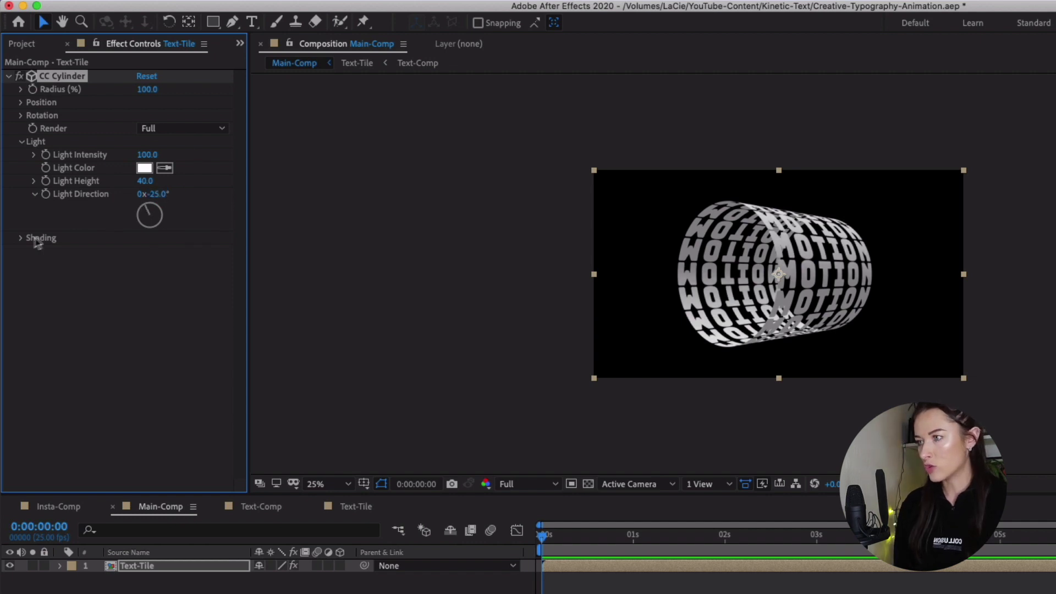
# Set the CC Cylinder shading to Diffuse 100 and Metal 0, and collapse the effect's settings
pyautogui.click(21, 238)
pyautogui.click(145, 264)
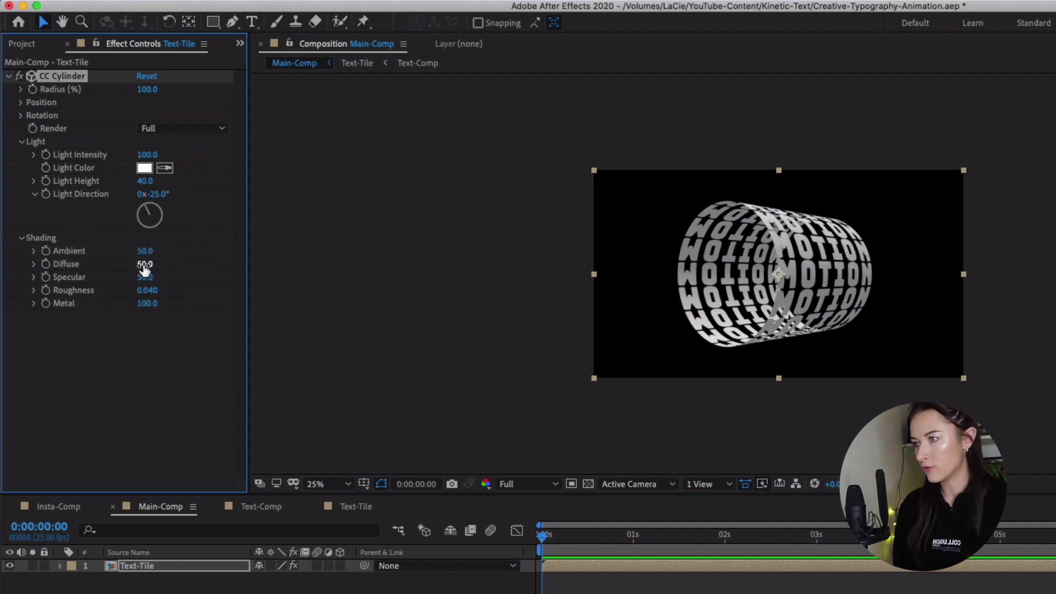
pyautogui.write('100')
pyautogui.press('Return')
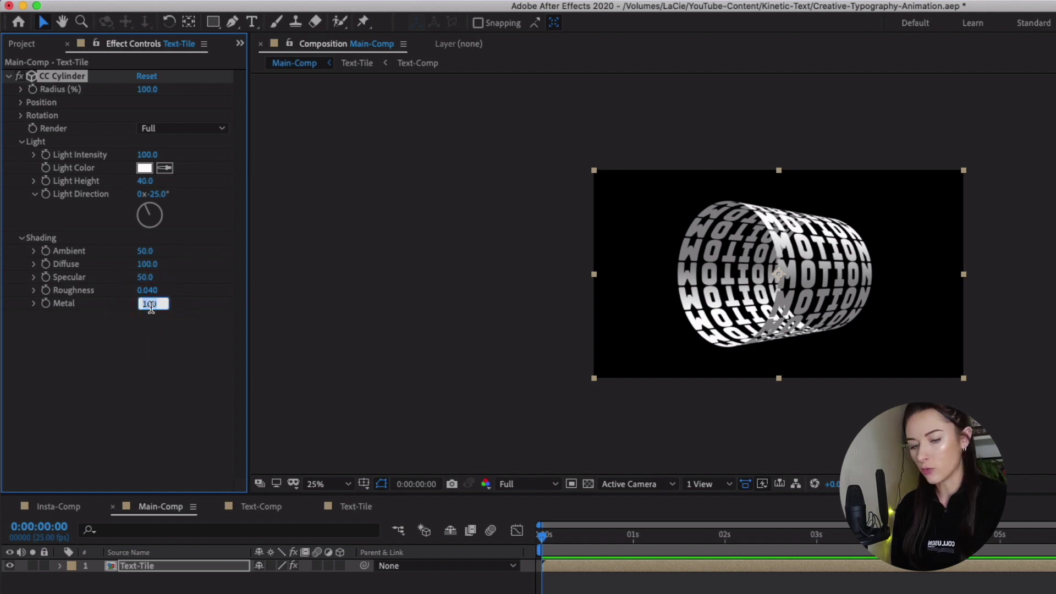
pyautogui.write('0')
pyautogui.press('Return')
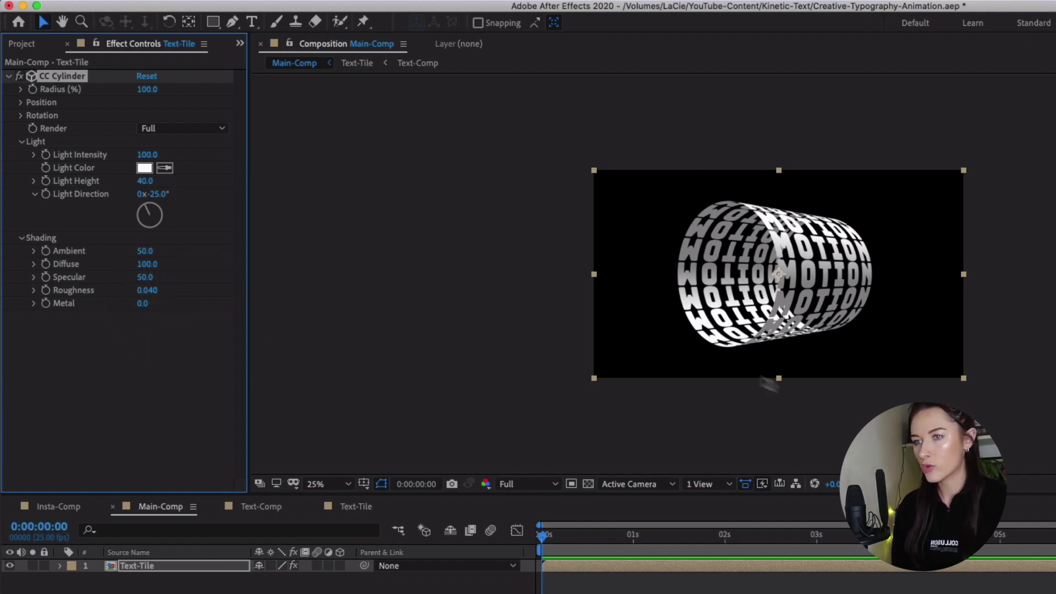
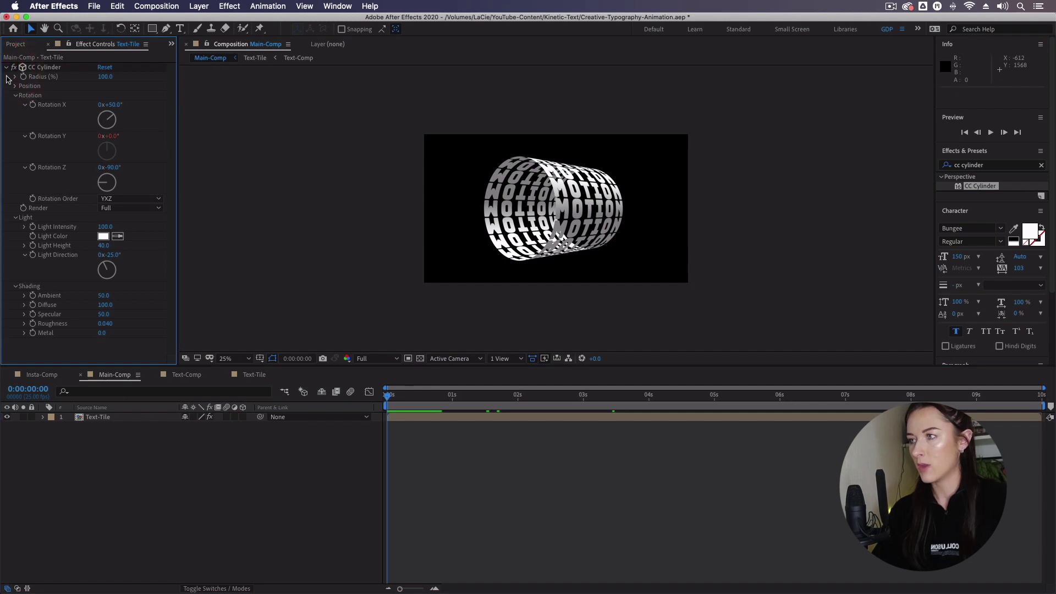
pyautogui.click(6, 67)
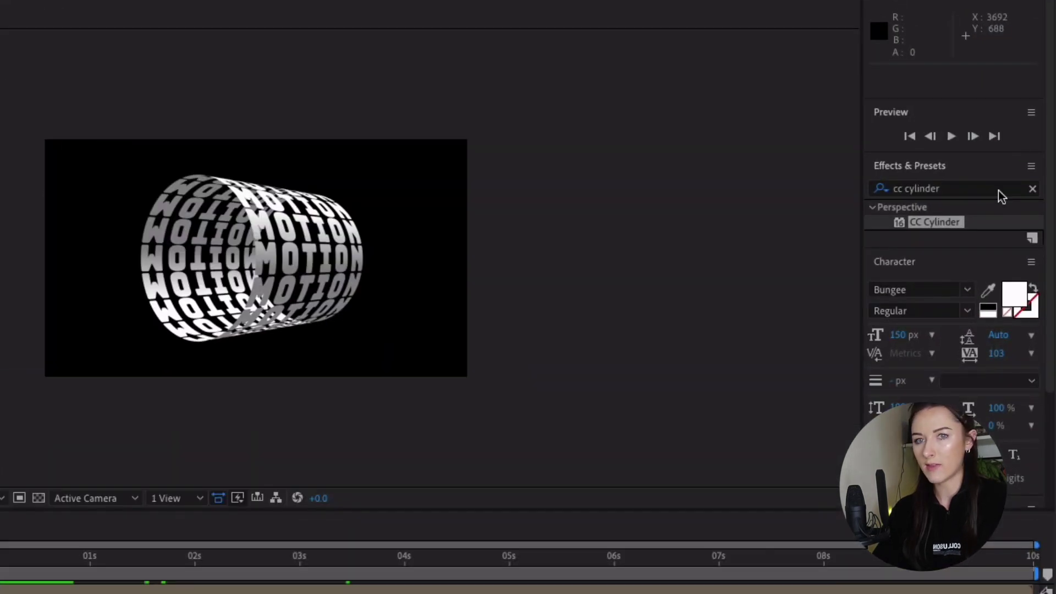
# Find the Turbulent Displace effect and apply it to the Text-Tile layer in Main-Comp
pyautogui.click(1033, 190)
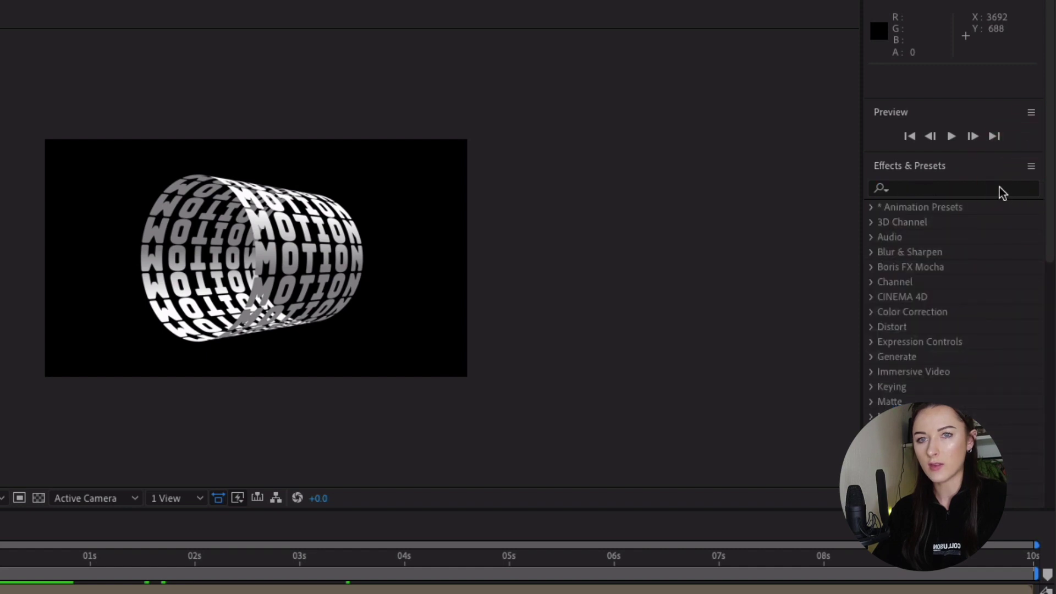
pyautogui.click(998, 187)
pyautogui.write('turbulent displace')
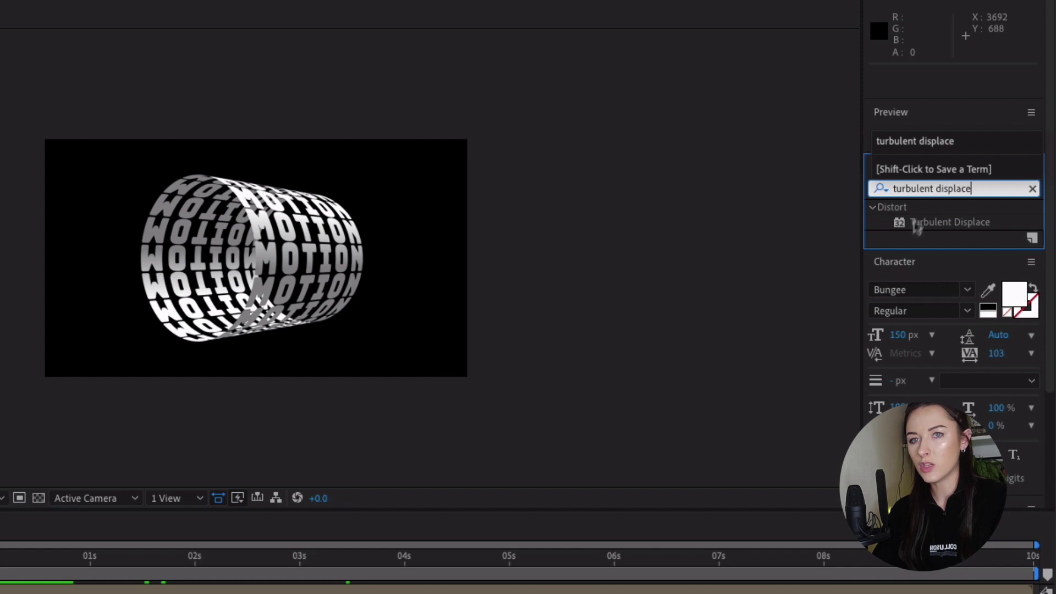
pyautogui.moveTo(966, 224); pyautogui.dragTo(407, 593)
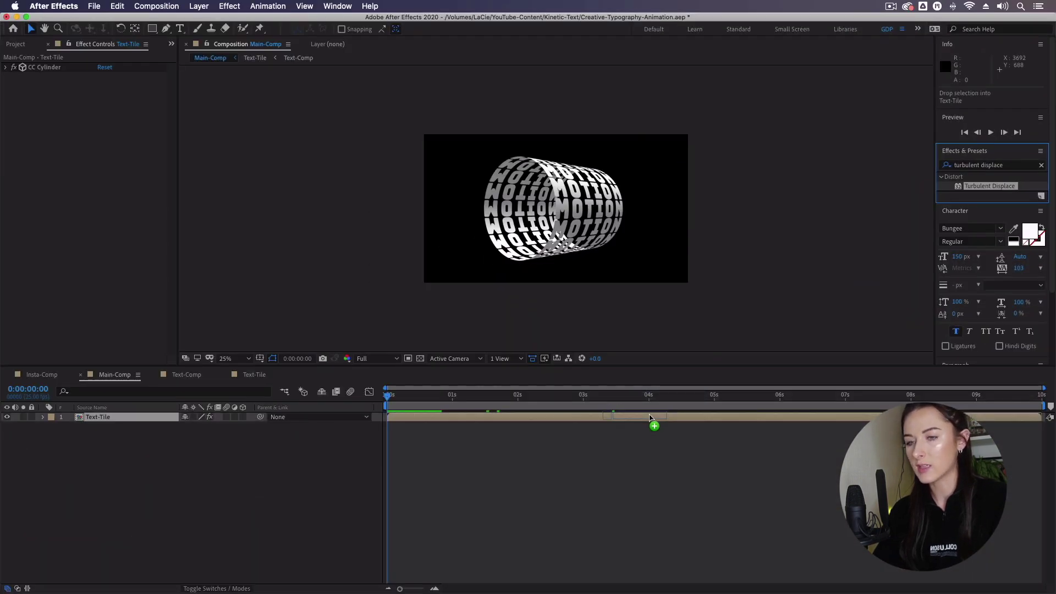
pyautogui.moveTo(649, 418); pyautogui.dragTo(651, 419)
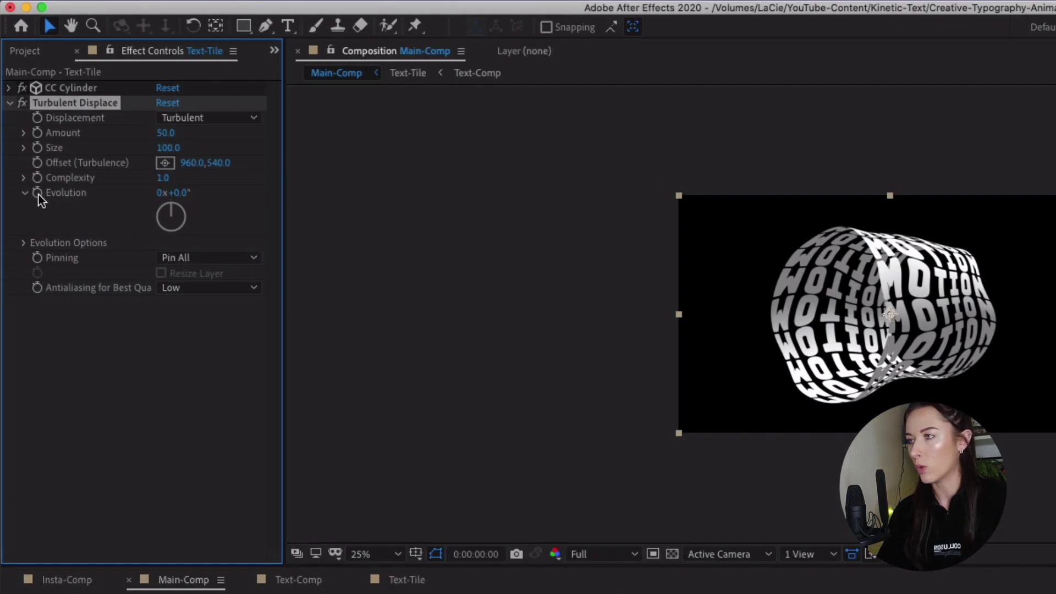
# Animate the Turbulent Displace Evolution with the expression time*50, collapse the layer, and scrub to 0:00:05:08 to check the motion
pyautogui.click(37, 193)
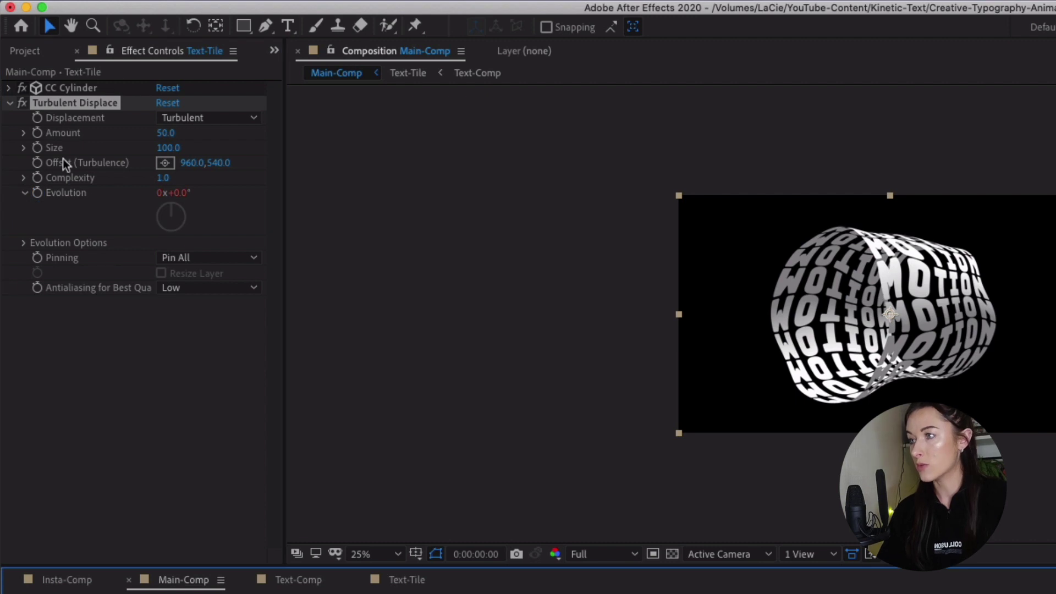
pyautogui.hotkey('alt', 'shift', '=')
pyautogui.write('time*50')
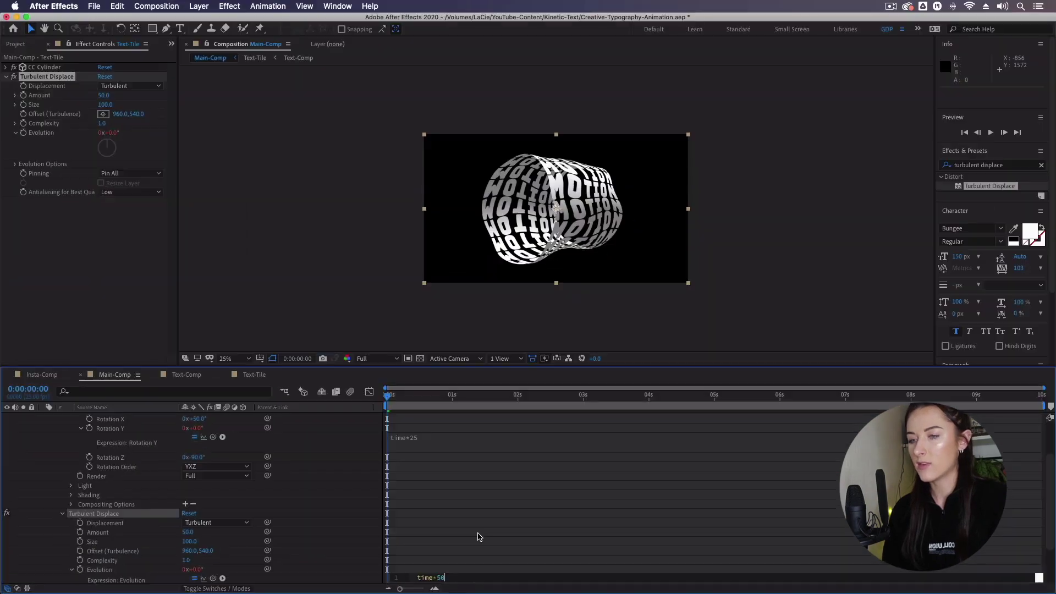
pyautogui.click(759, 498)
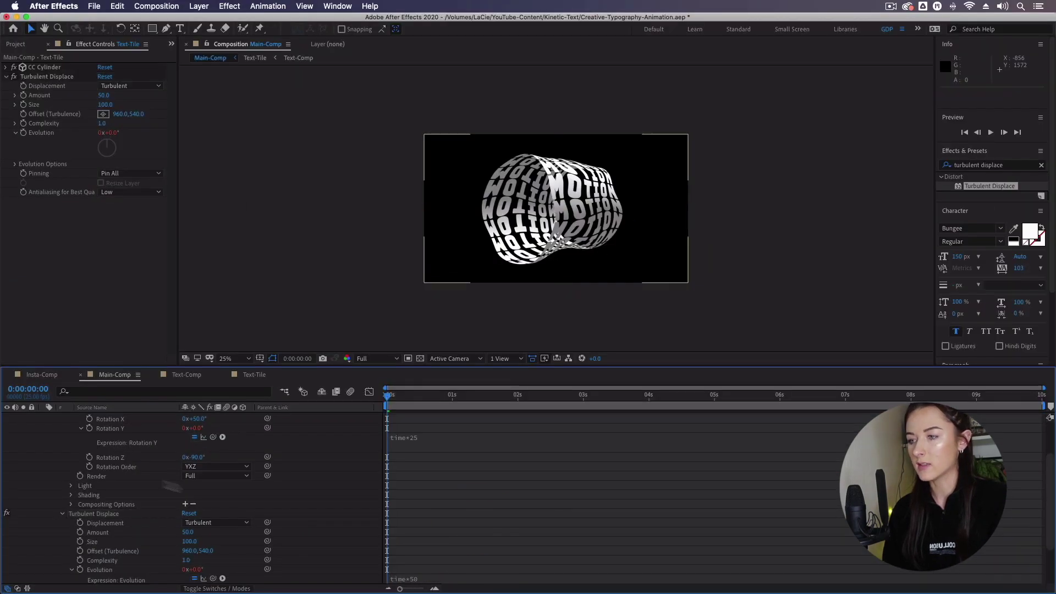
pyautogui.press('u')
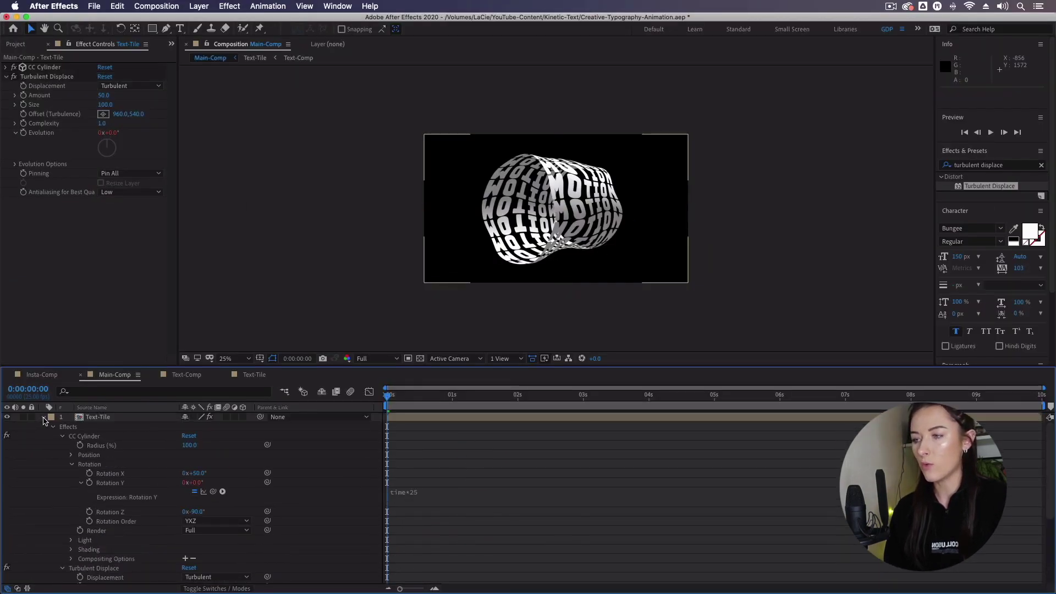
pyautogui.moveTo(386, 399); pyautogui.dragTo(736, 396)
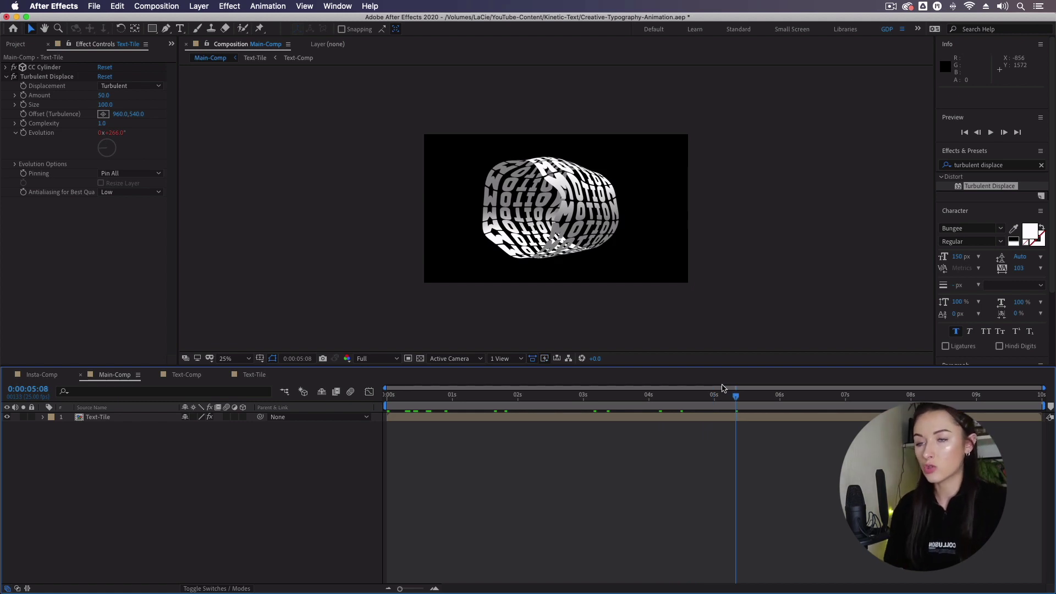
# Duplicate the Text-Comp and Text-Tile compositions together in the project
pyautogui.click(42, 375)
pyautogui.click(123, 376)
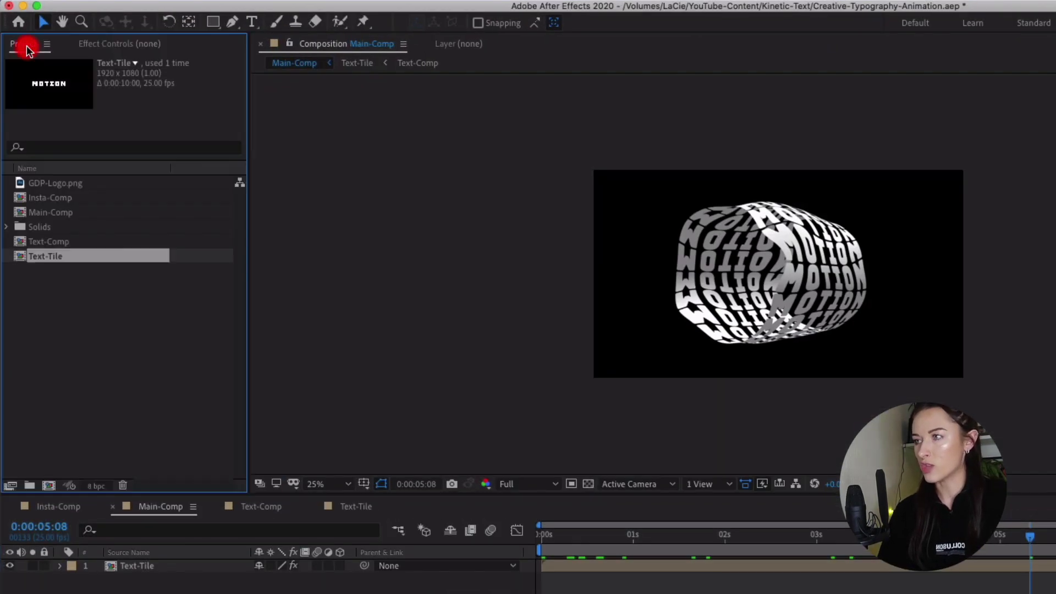
pyautogui.click(83, 247)
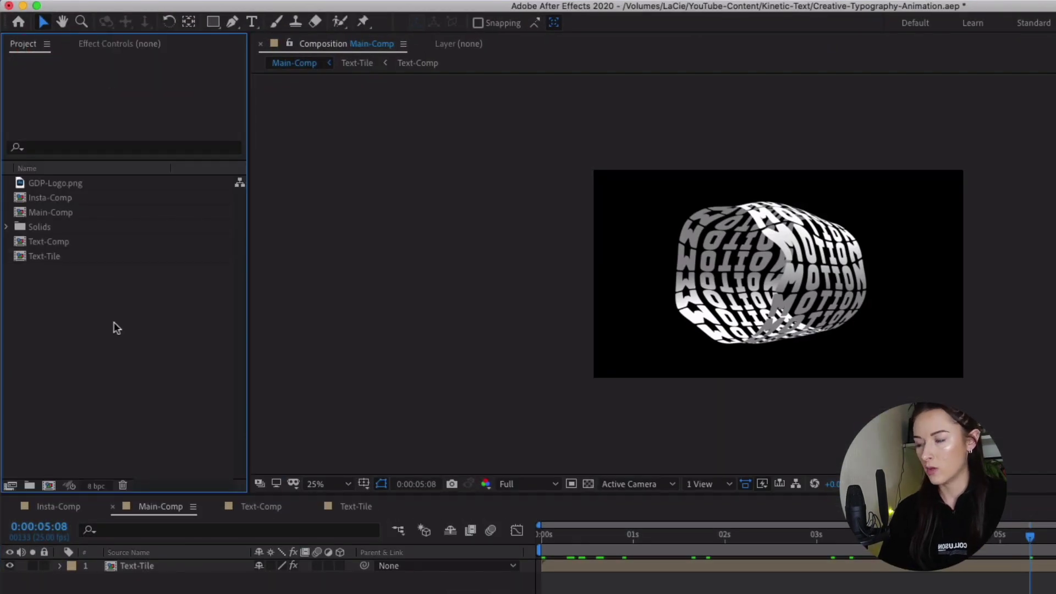
pyautogui.click(73, 255)
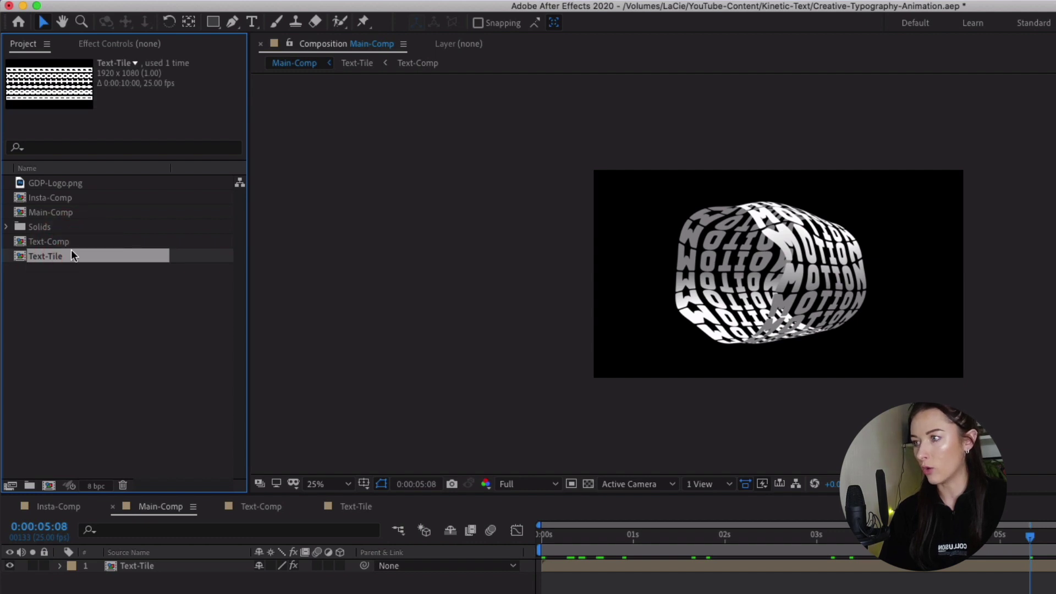
pyautogui.keyDown('shift'); pyautogui.click(70, 242); pyautogui.keyUp('shift')
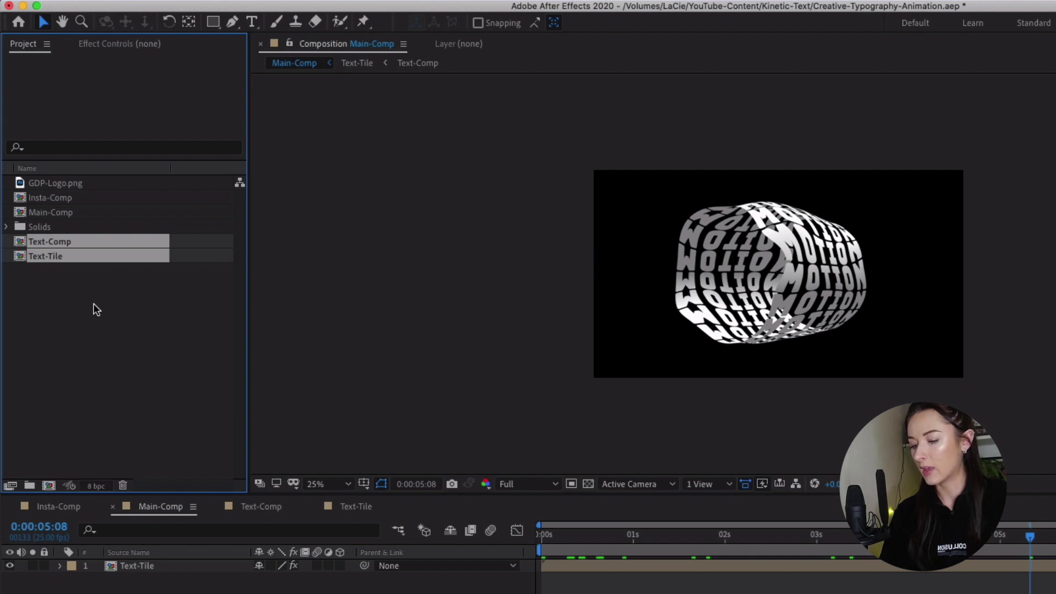
pyautogui.press('super+d')
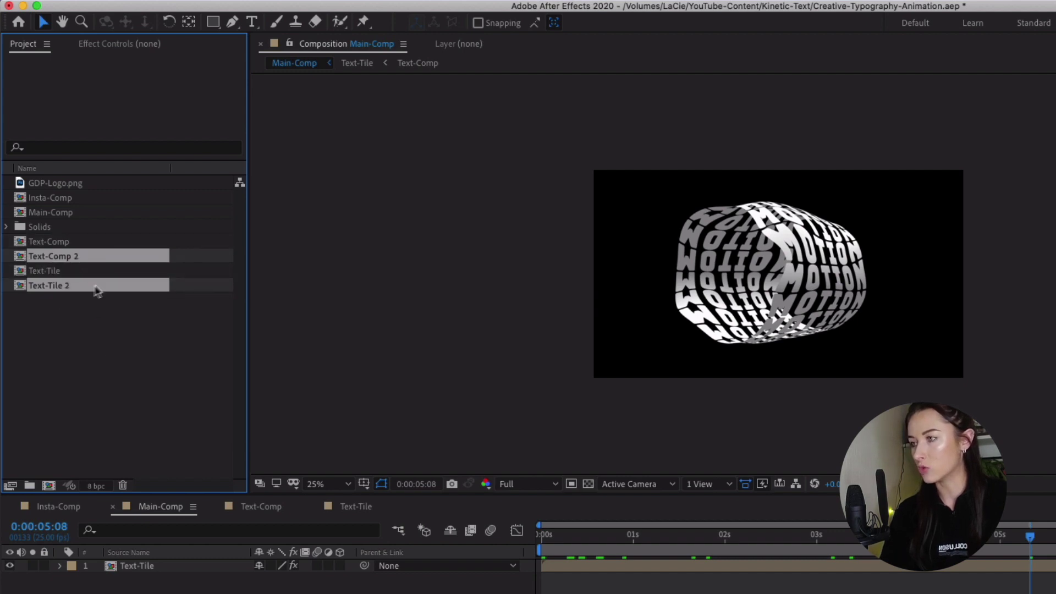
pyautogui.click(86, 322)
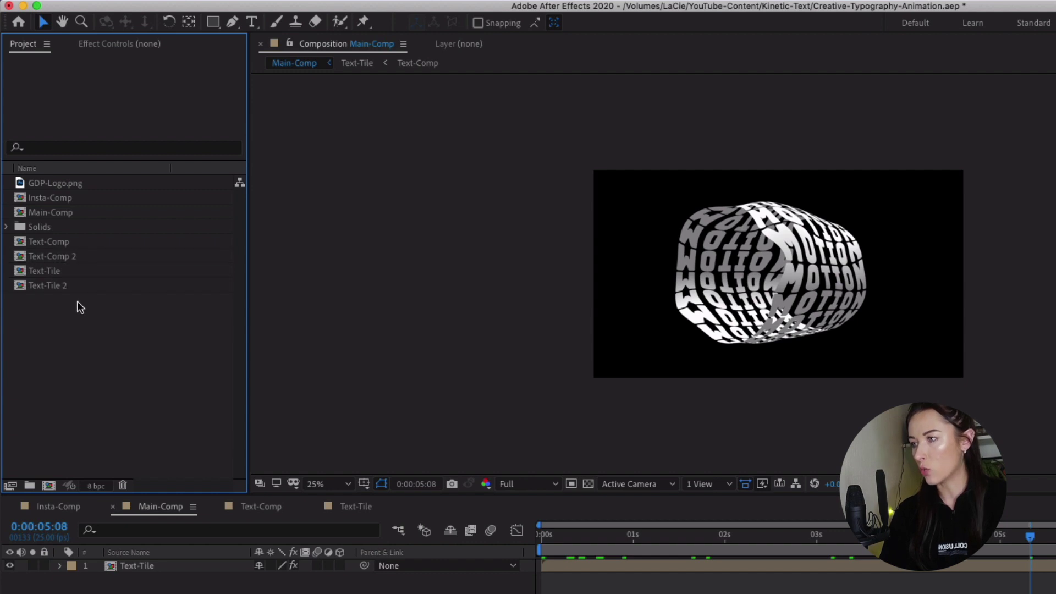
# Open Text-Tile 2 and replace the source of its Text-Comp layer with Text-Comp 2
pyautogui.doubleClick(77, 286)
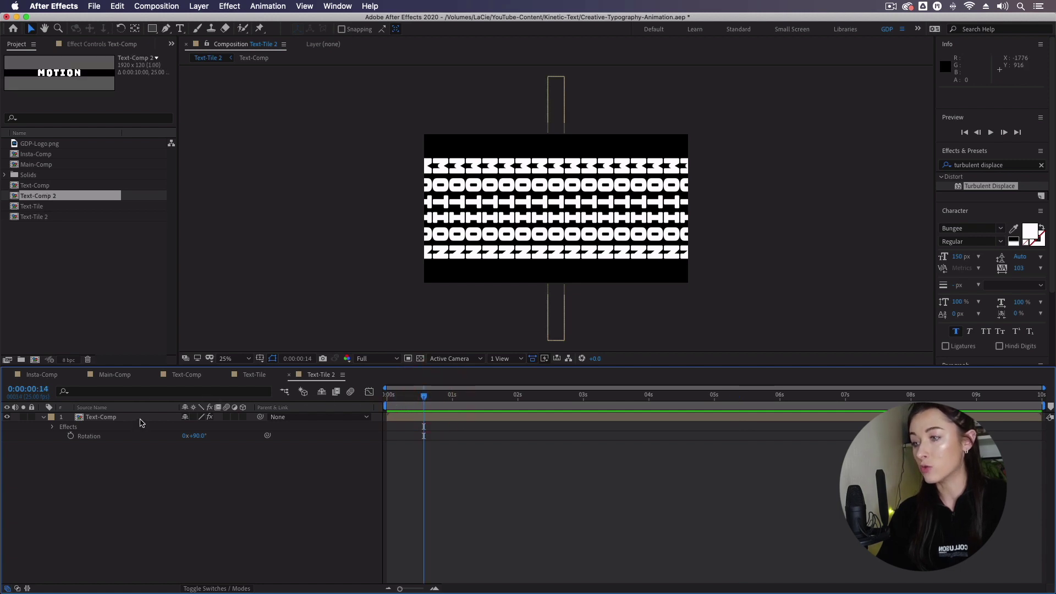
pyautogui.click(142, 422)
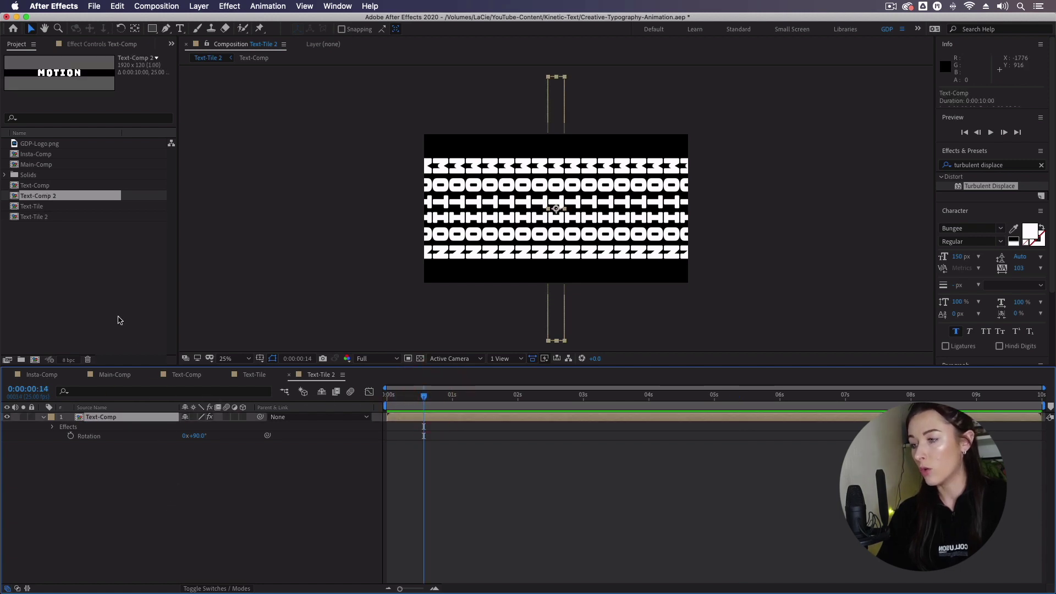
pyautogui.click(151, 496)
pyautogui.click(126, 421)
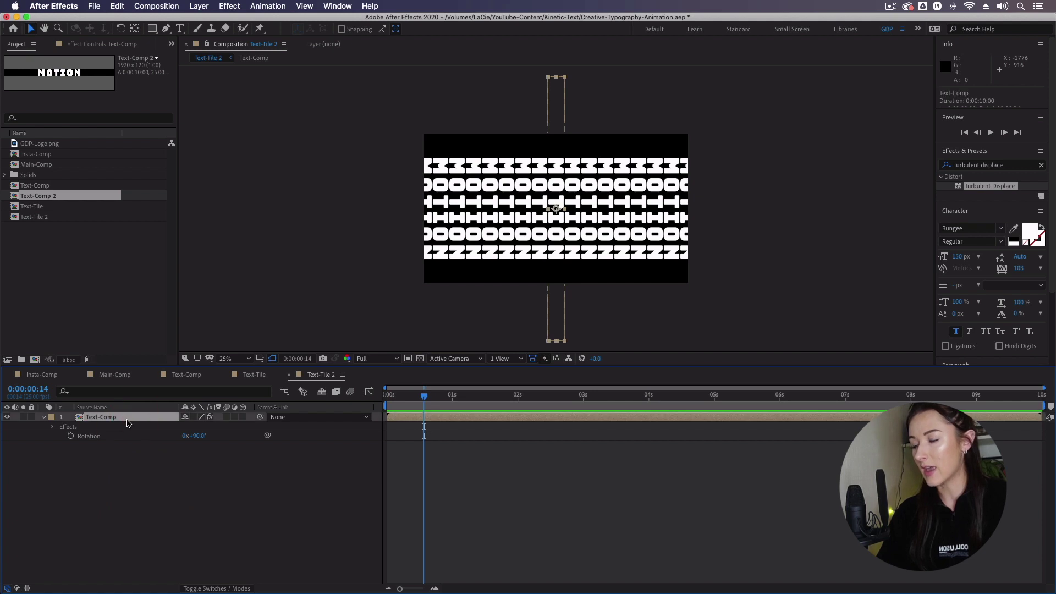
pyautogui.click(68, 201)
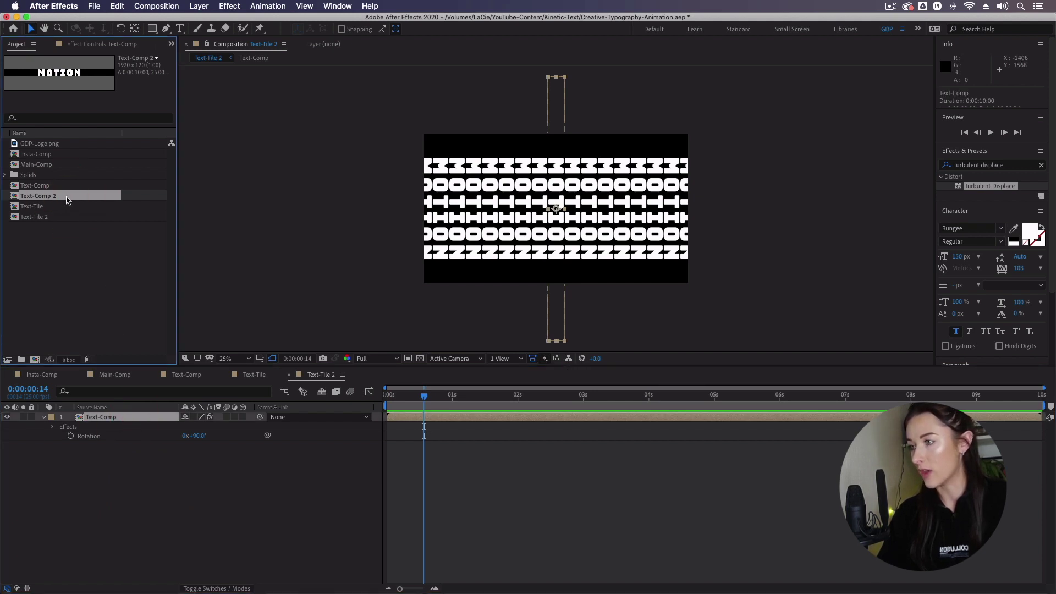
pyautogui.moveTo(69, 200); pyautogui.dragTo(77, 290)
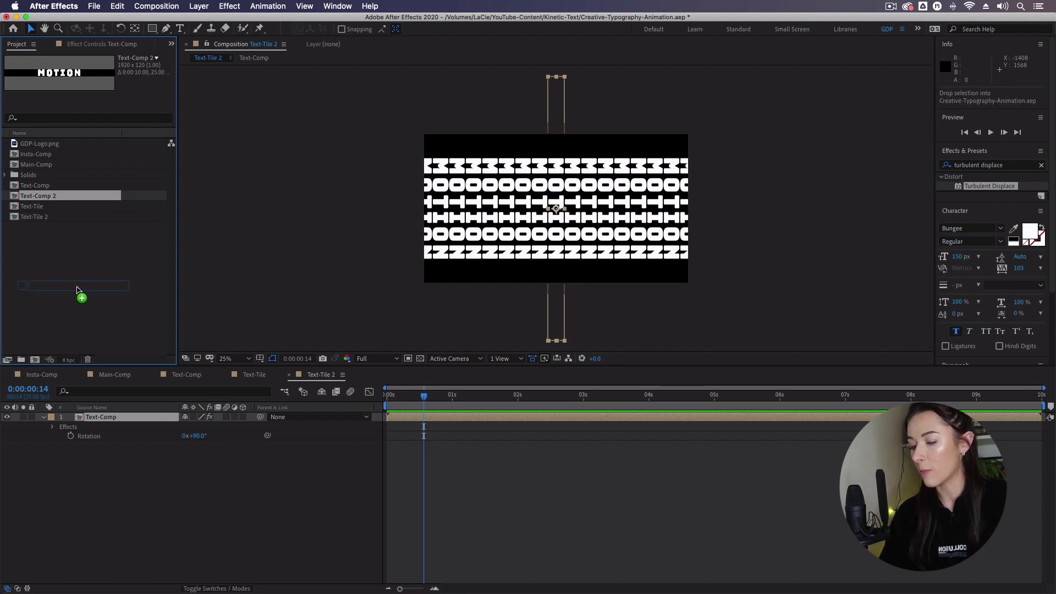
pyautogui.moveTo(77, 290); pyautogui.dragTo(107, 419)
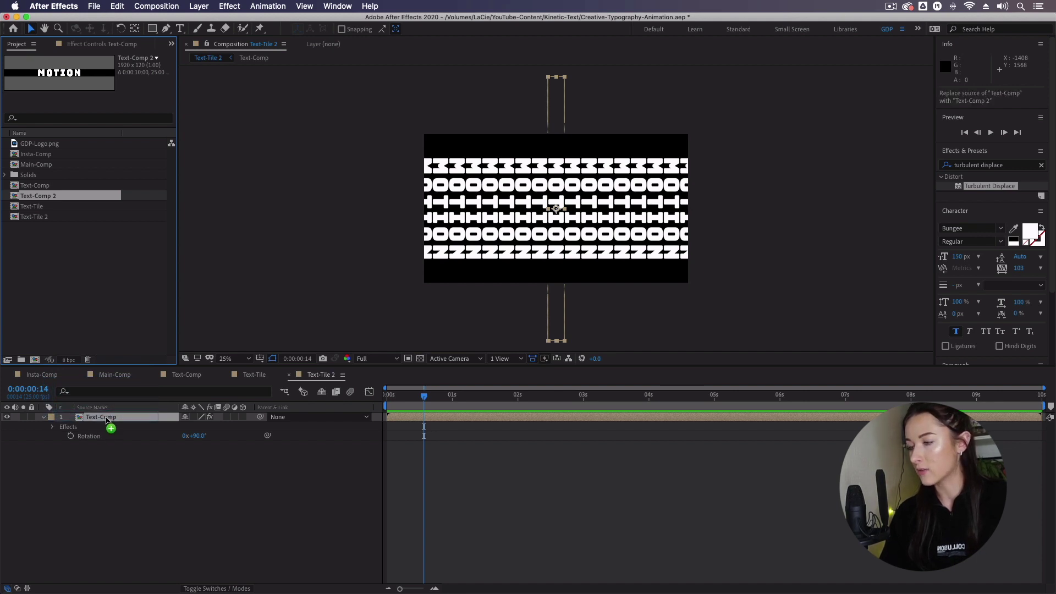
pyautogui.moveTo(106, 420); pyautogui.dragTo(107, 422)
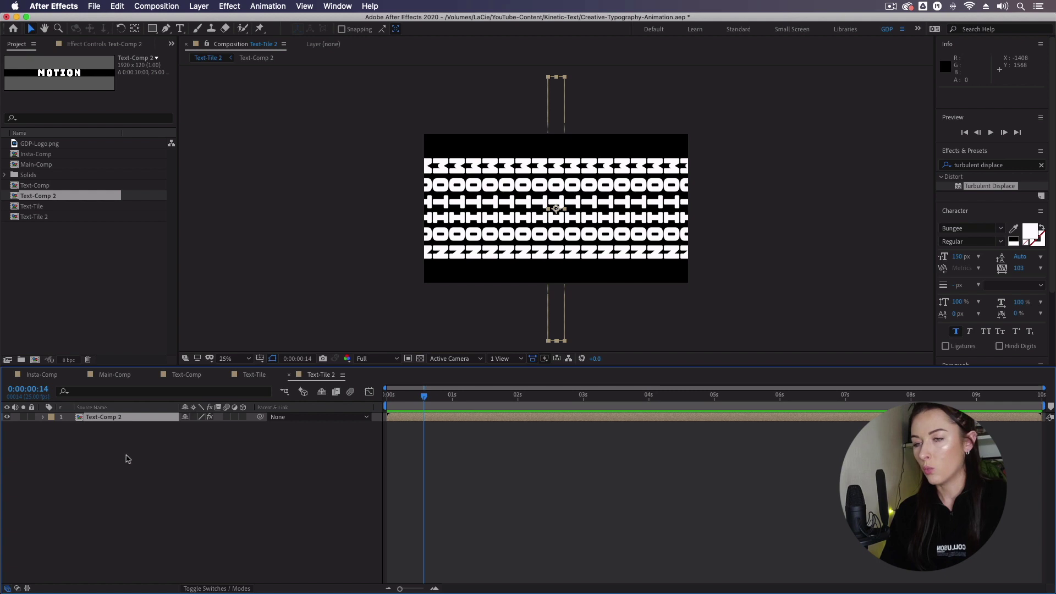
pyautogui.click(286, 470)
# Compare the layer used in the original Text-Tile composition with the one in Text-Tile 2
pyautogui.click(258, 375)
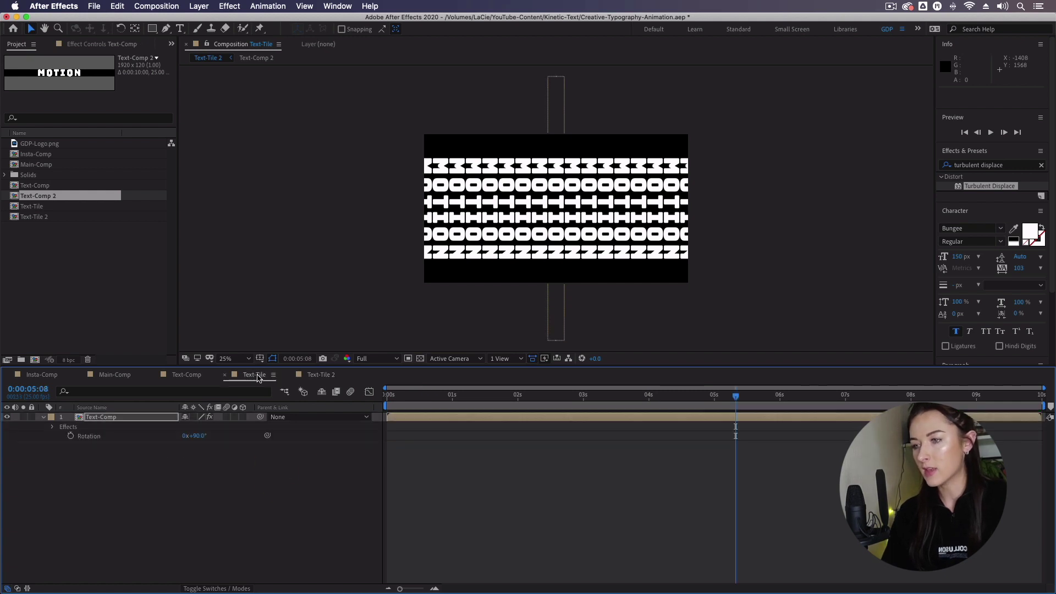
pyautogui.moveTo(464, 396)
pyautogui.mouseDown()
pyautogui.moveTo(437, 396)
pyautogui.moveTo(465, 396)
pyautogui.mouseUp()
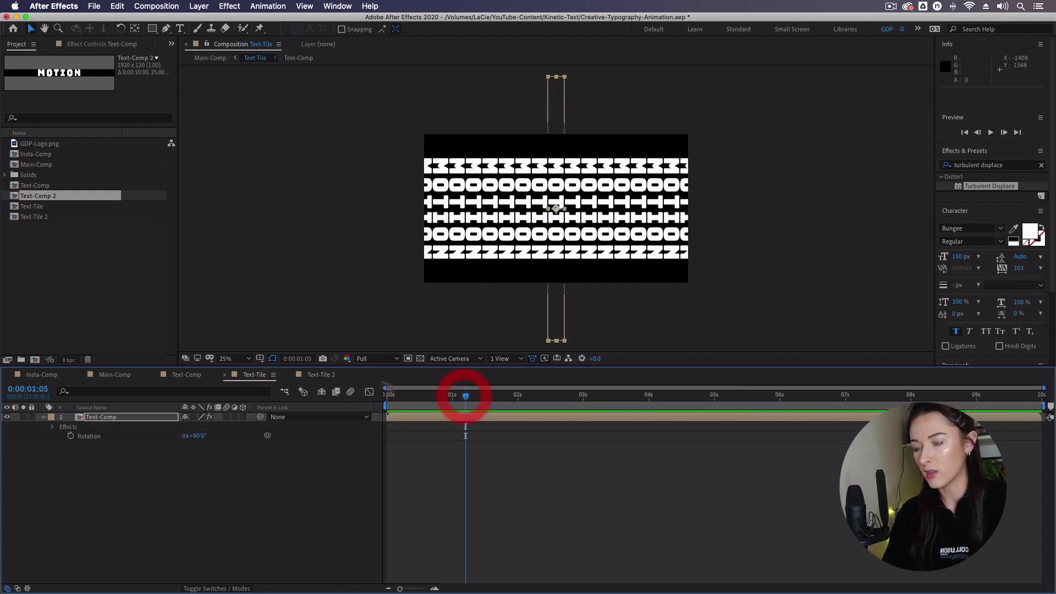
pyautogui.click(320, 375)
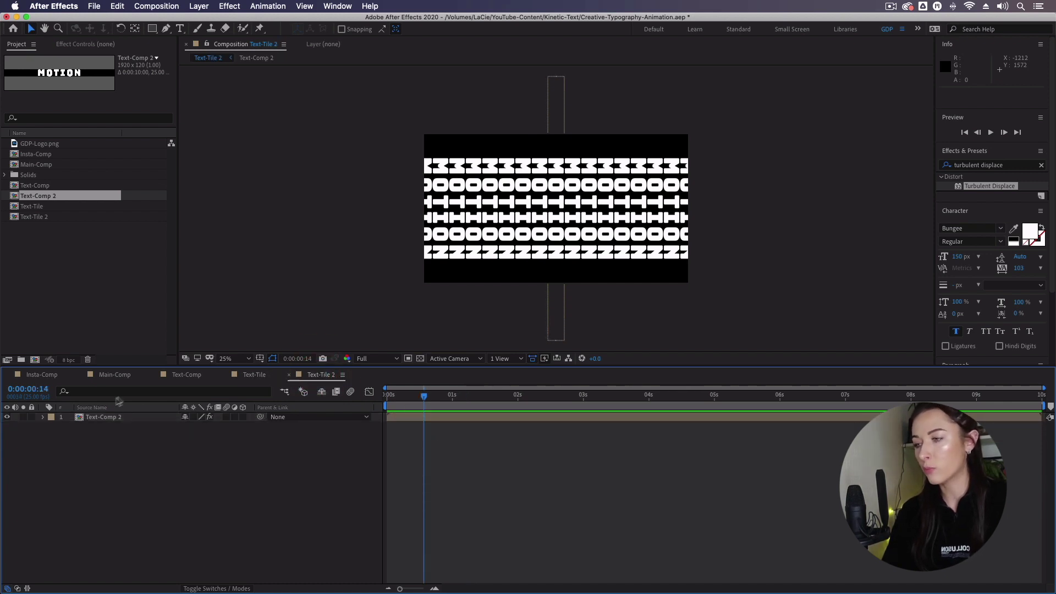
pyautogui.click(137, 419)
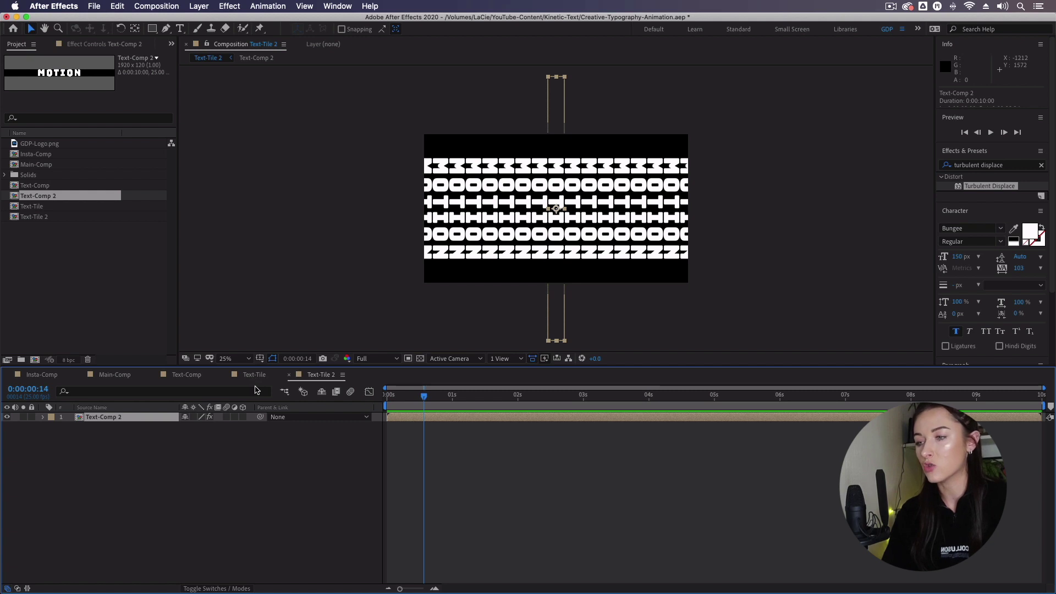
# Open Text-Comp 2, show the rulers, and place vertical guides at both ends of the word MOTION, the second at 1324 px
pyautogui.doubleClick(142, 418)
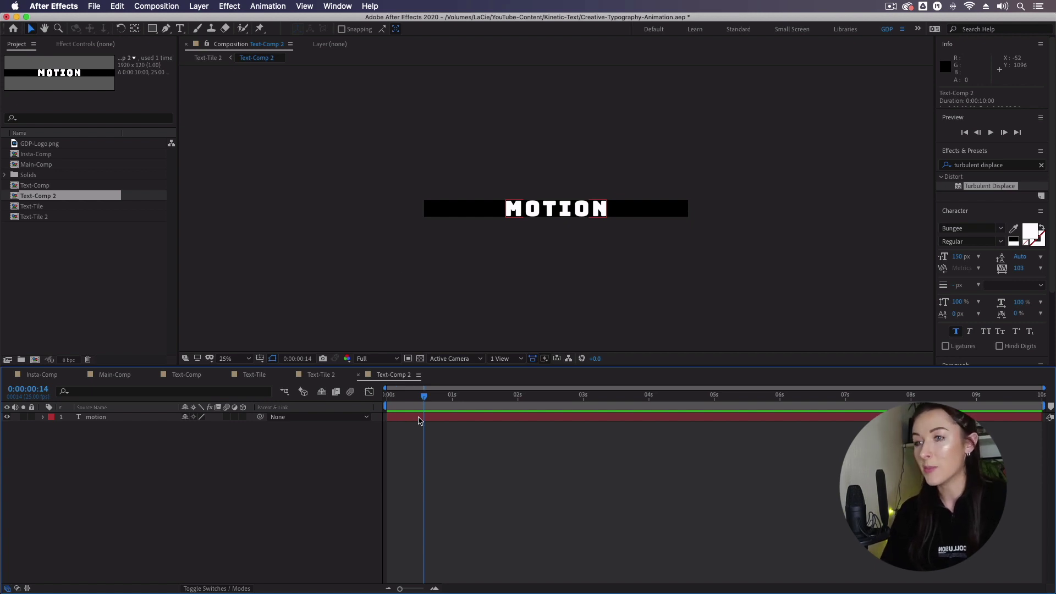
pyautogui.click(304, 6)
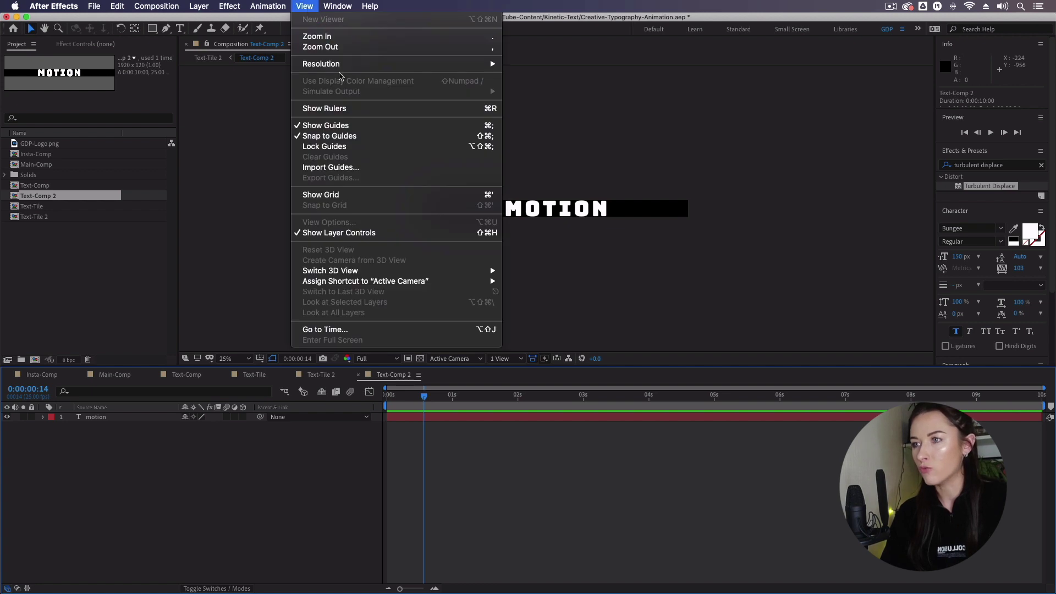
pyautogui.click(324, 108)
pyautogui.moveTo(184, 200); pyautogui.dragTo(509, 255)
pyautogui.moveTo(184, 264); pyautogui.dragTo(610, 278)
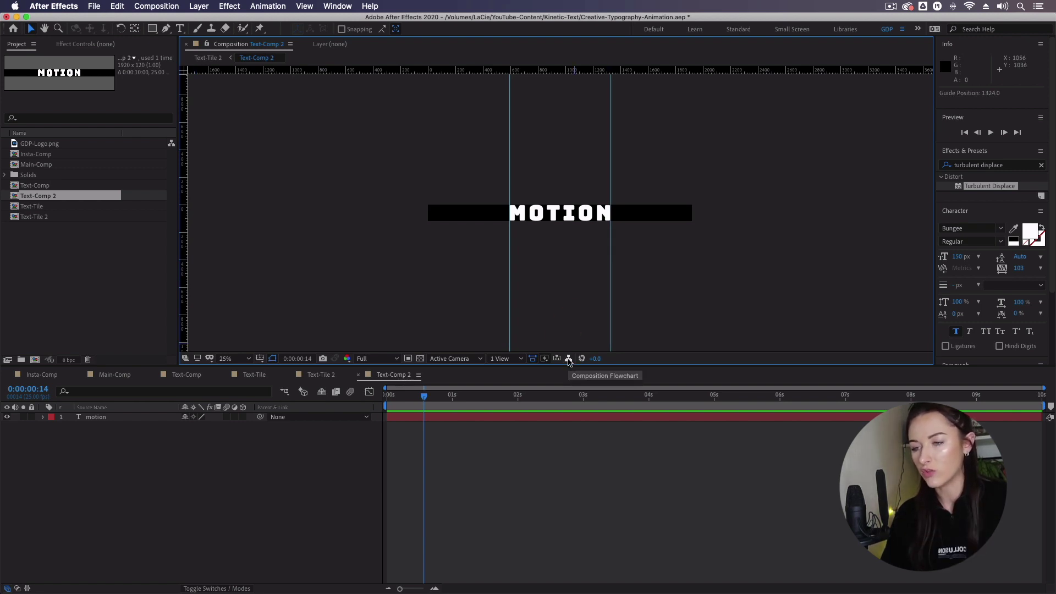
# Replace the motion text with "design" and set its tracking to 144 to span the two guides
pyautogui.doubleClick(542, 420)
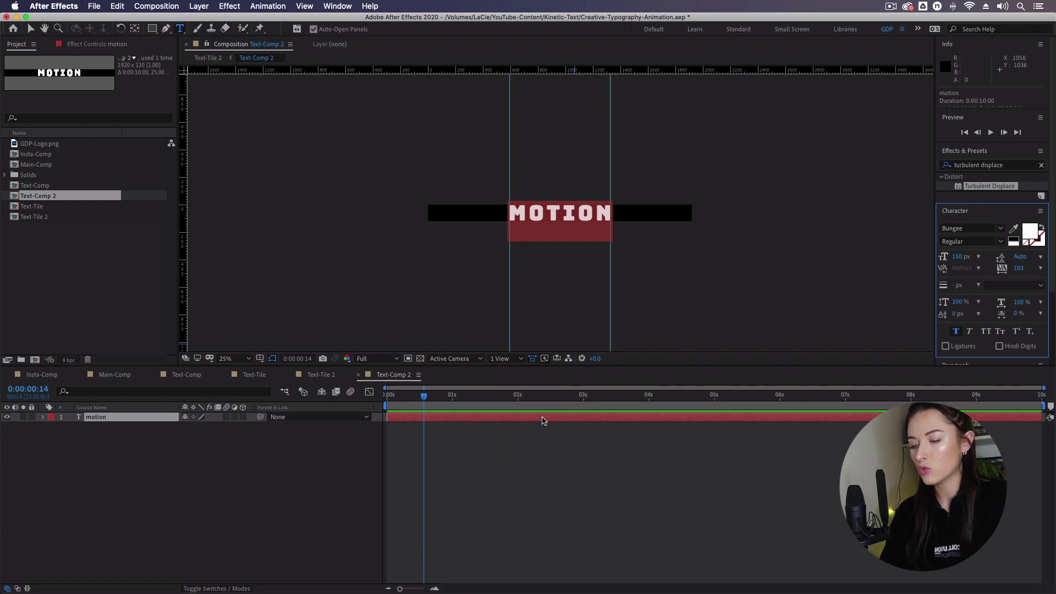
pyautogui.write('design')
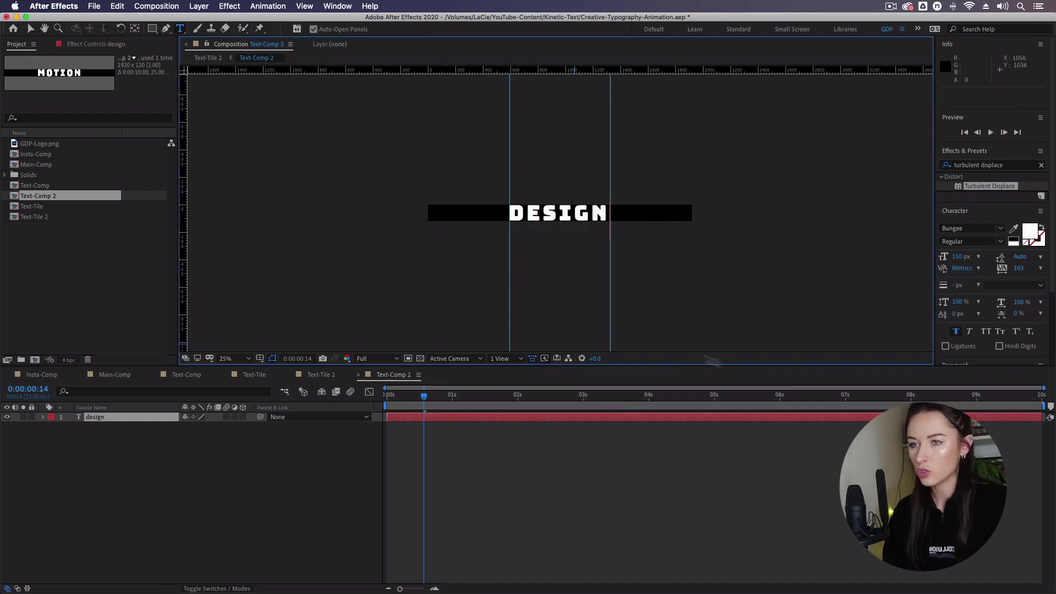
pyautogui.click(483, 422)
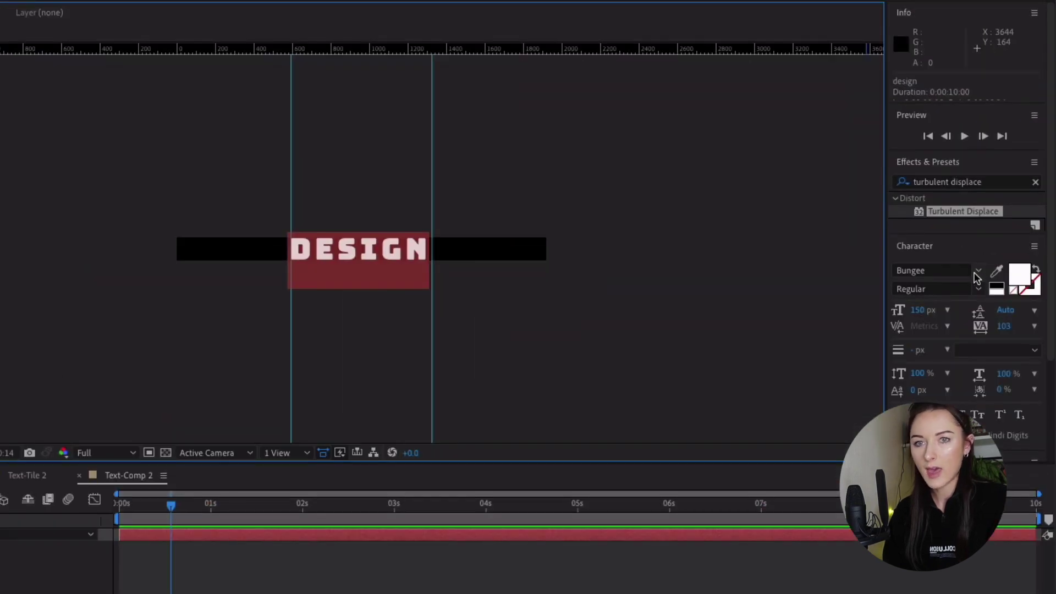
pyautogui.click(1004, 326)
pyautogui.moveTo(1004, 325); pyautogui.dragTo(1027, 321)
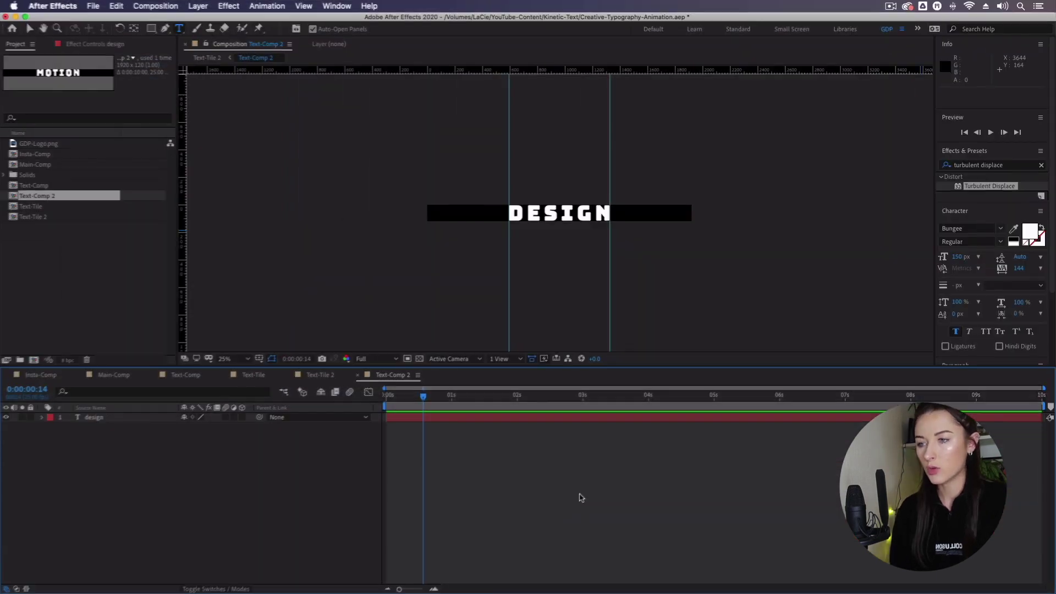
pyautogui.click(580, 497)
# Flip the design text layer vertically in Text-Comp 2
pyautogui.click(516, 418)
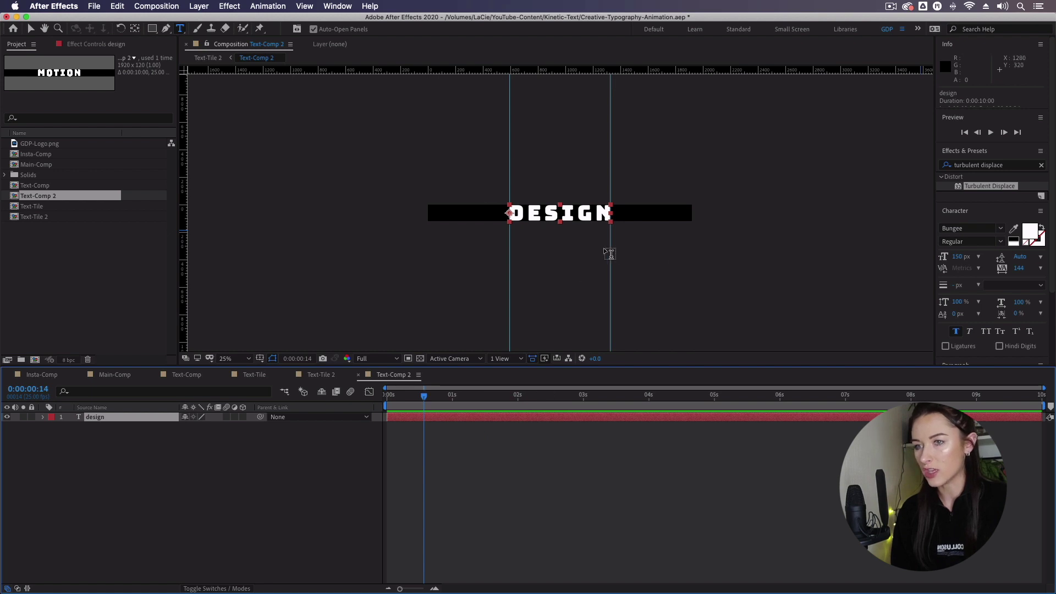
pyautogui.click(198, 7)
pyautogui.moveTo(220, 127)
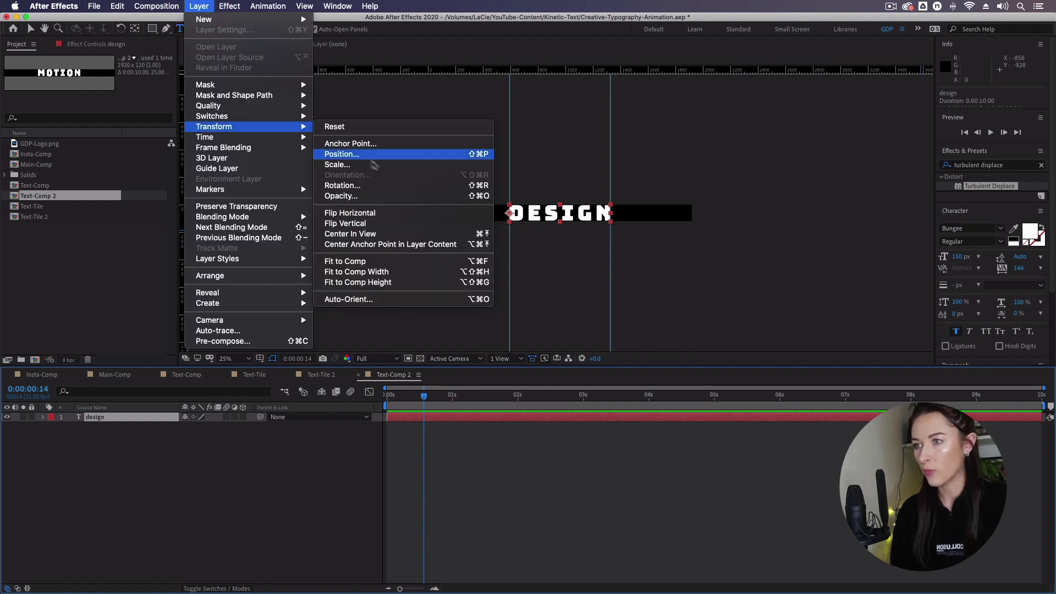
pyautogui.click(394, 224)
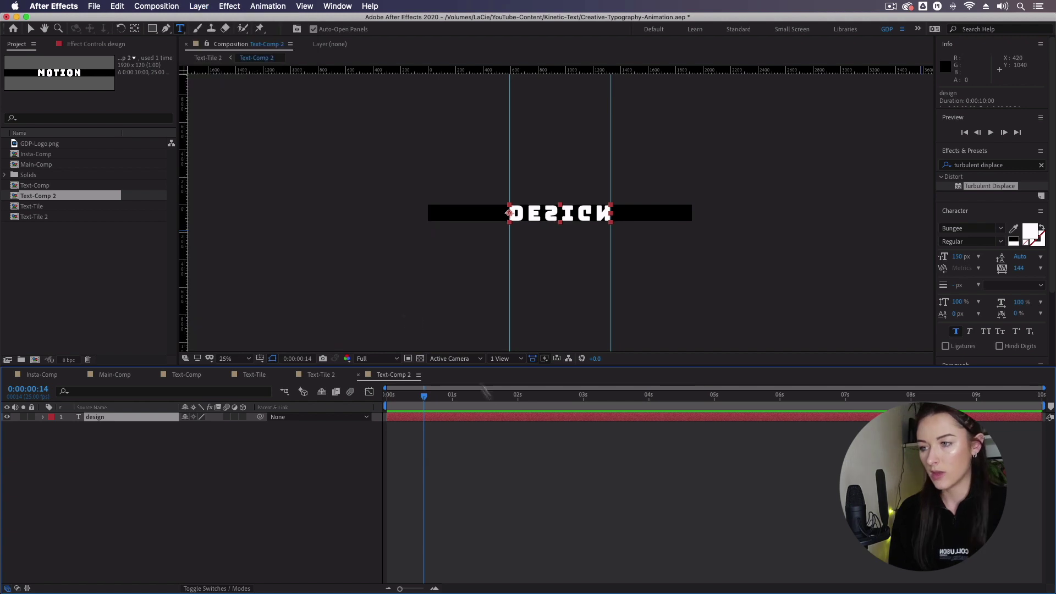
# Duplicate the Text-Tile layer in Main-Comp and replace the upper copy's source with Text-Tile 2
pyautogui.click(118, 376)
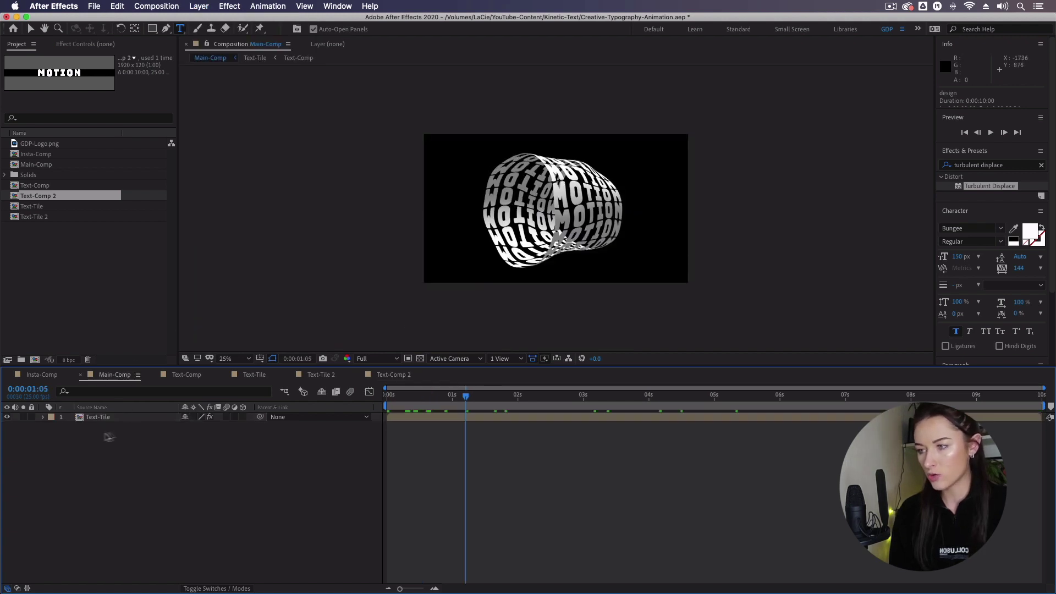
pyautogui.click(131, 421)
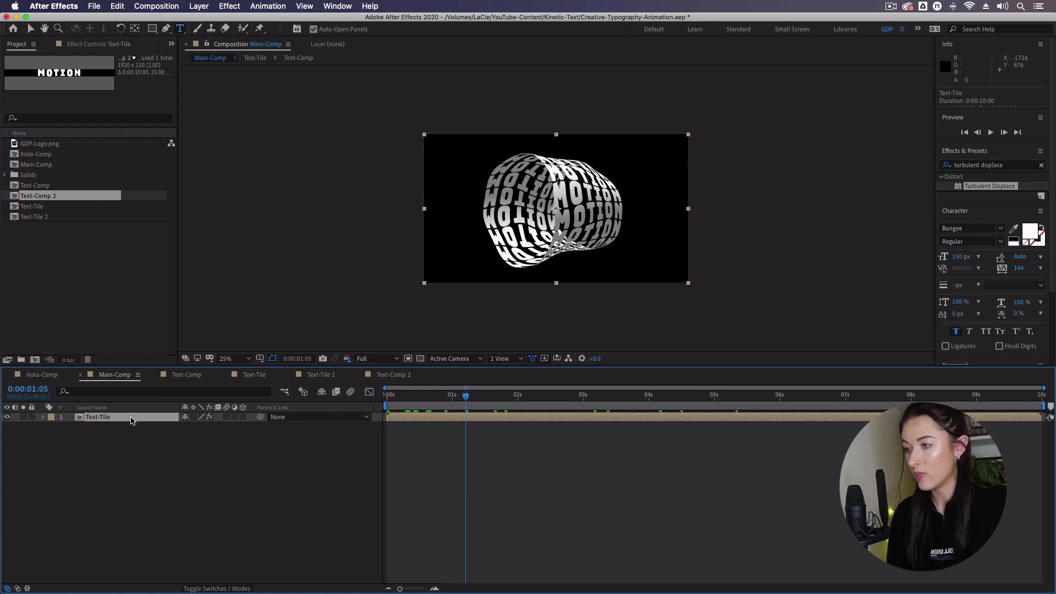
pyautogui.press('super+d')
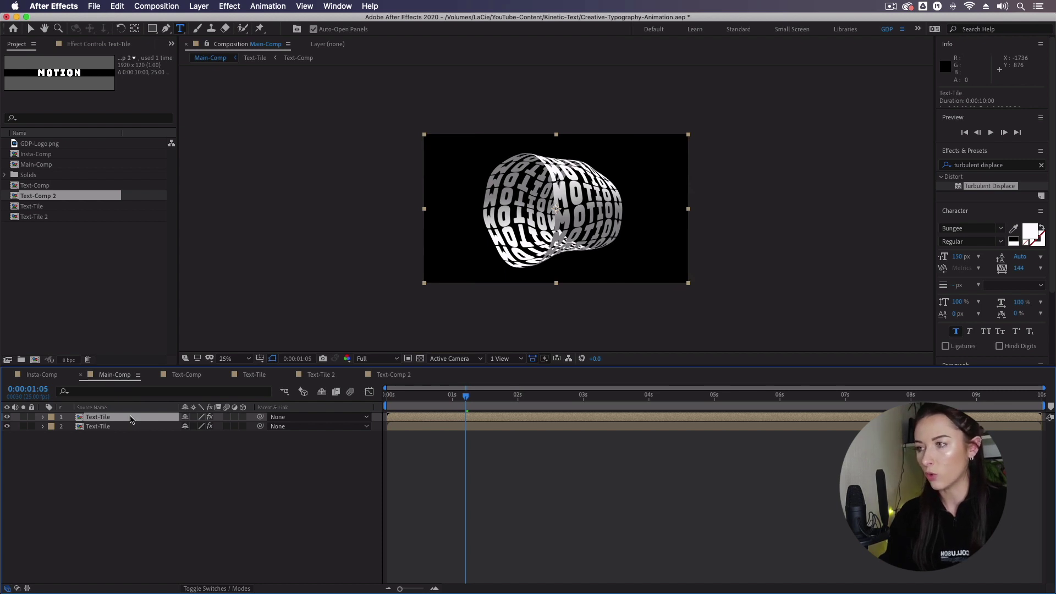
pyautogui.click(88, 218)
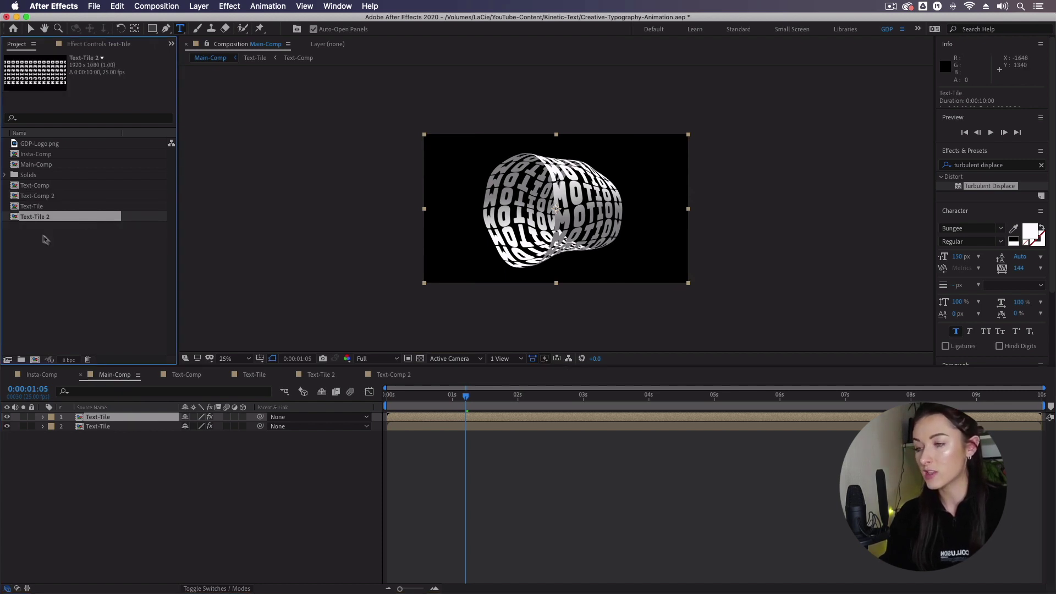
pyautogui.click(149, 457)
pyautogui.click(131, 418)
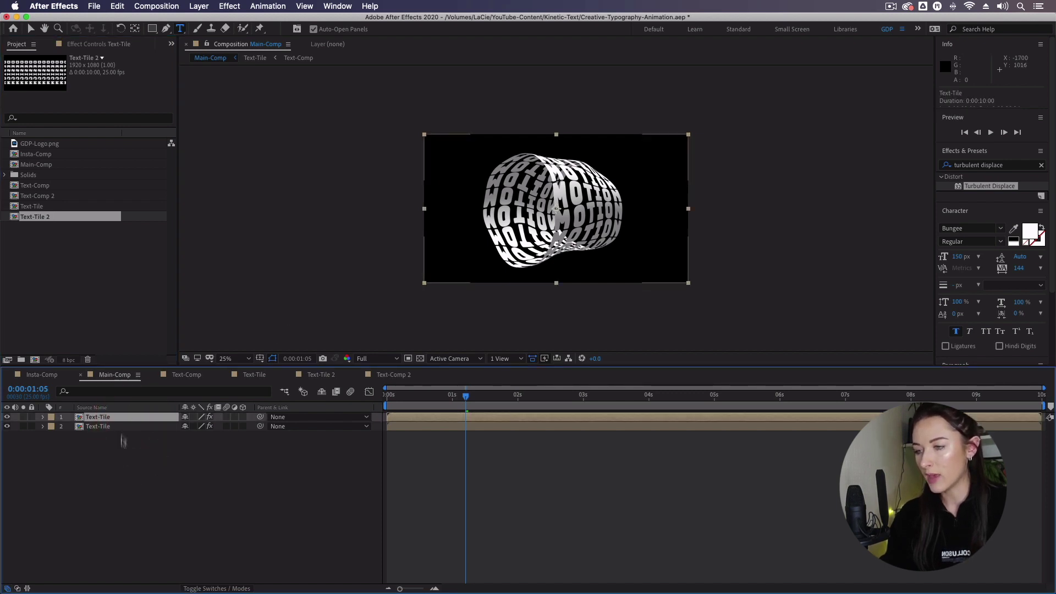
pyautogui.click(108, 474)
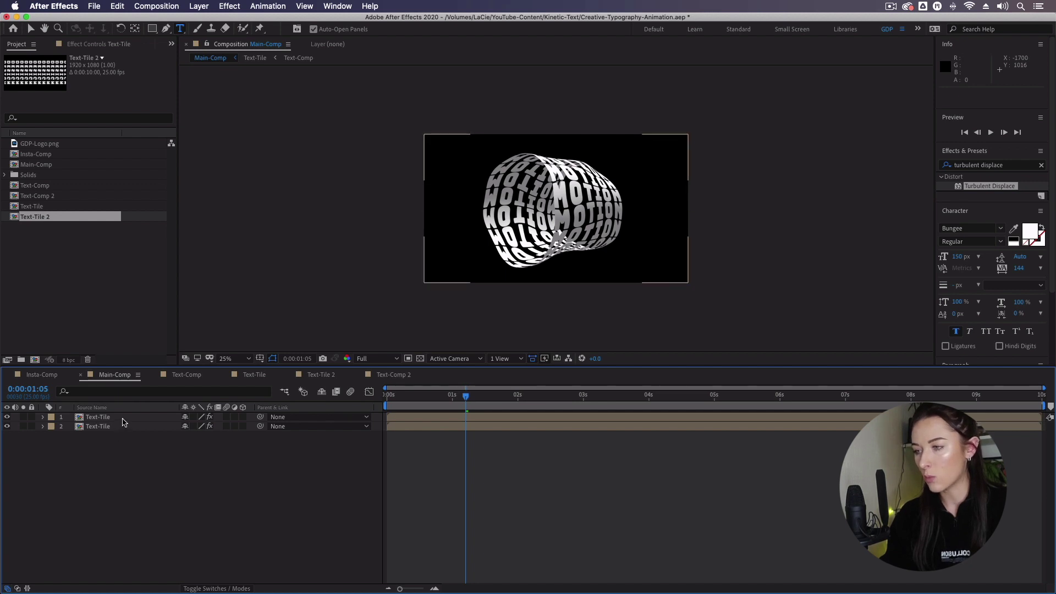
pyautogui.click(122, 419)
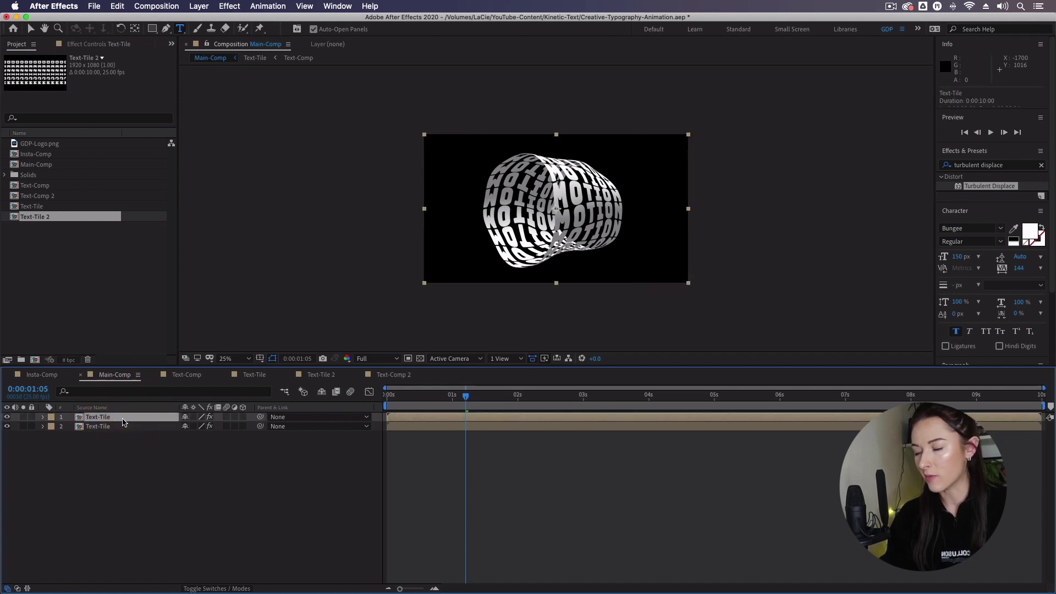
pyautogui.click(78, 220)
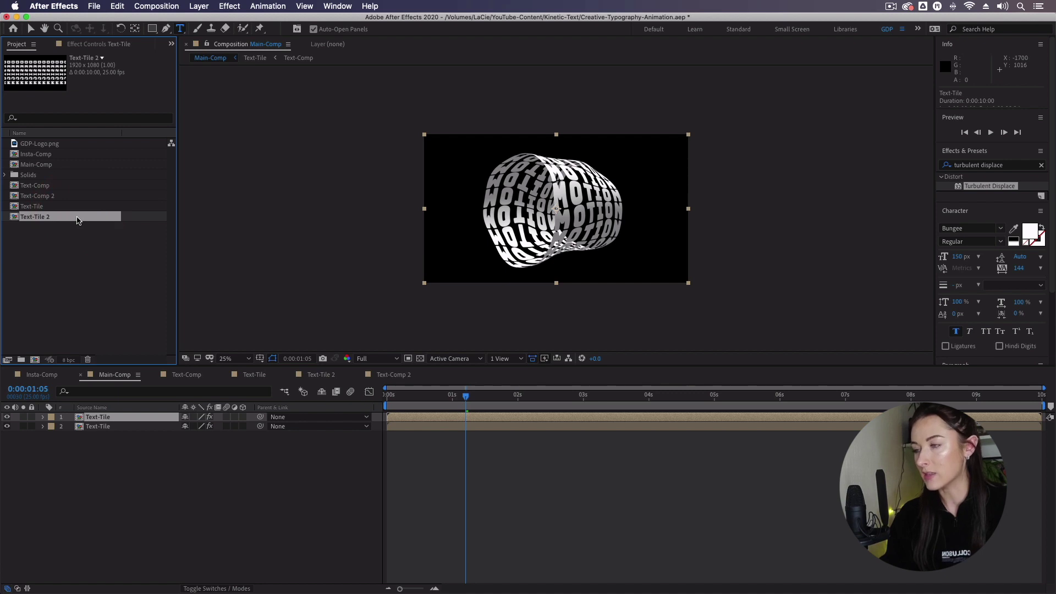
pyautogui.moveTo(77, 220); pyautogui.dragTo(111, 421)
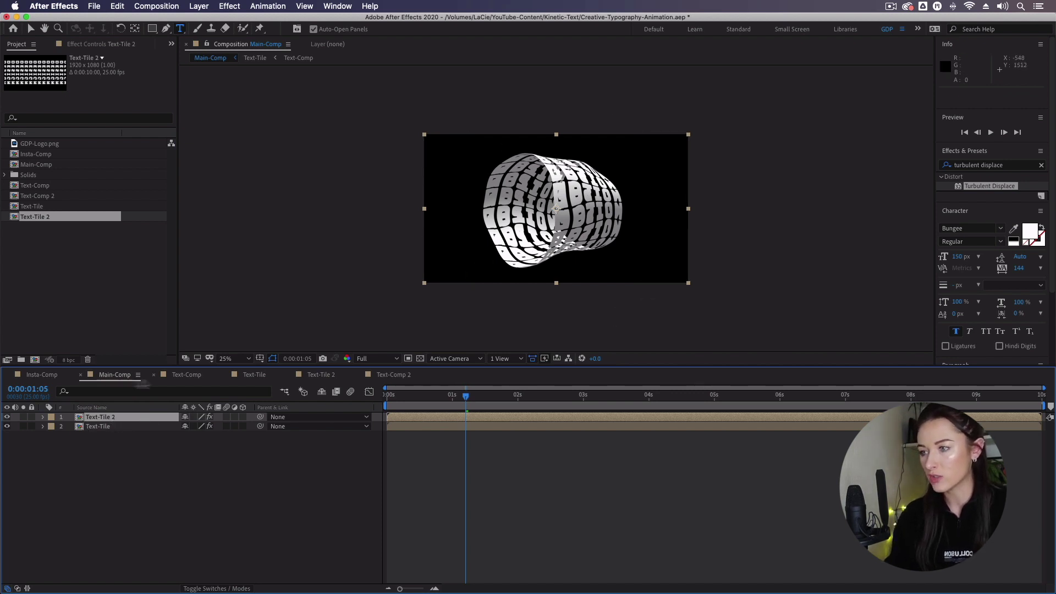
# Preview the Text-Tile 2 and Text-Tile layers one at a time in Main-Comp, and show both again
pyautogui.click(7, 427)
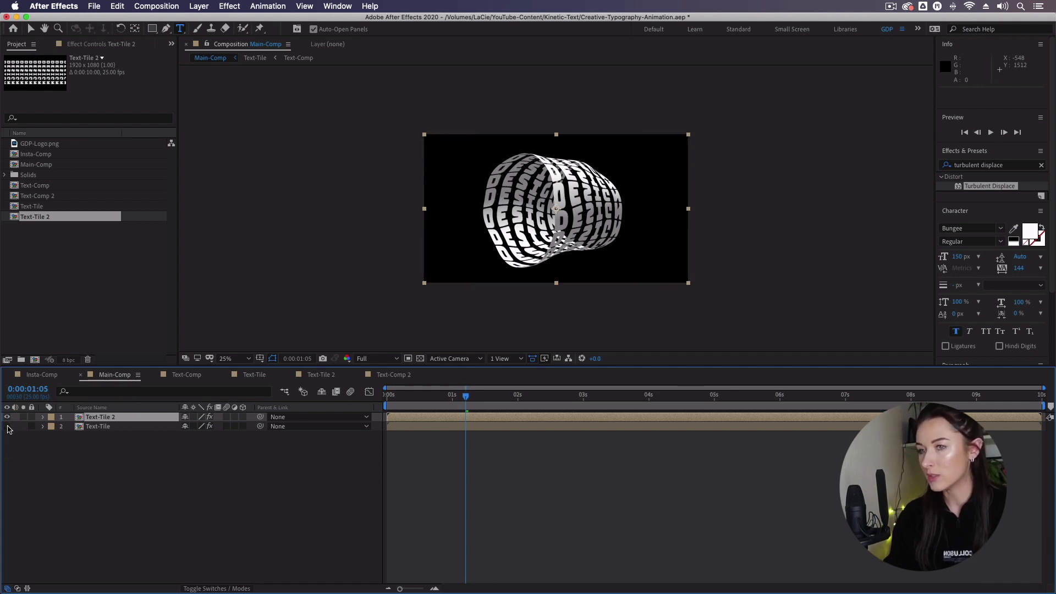
pyautogui.moveTo(397, 397); pyautogui.dragTo(625, 407)
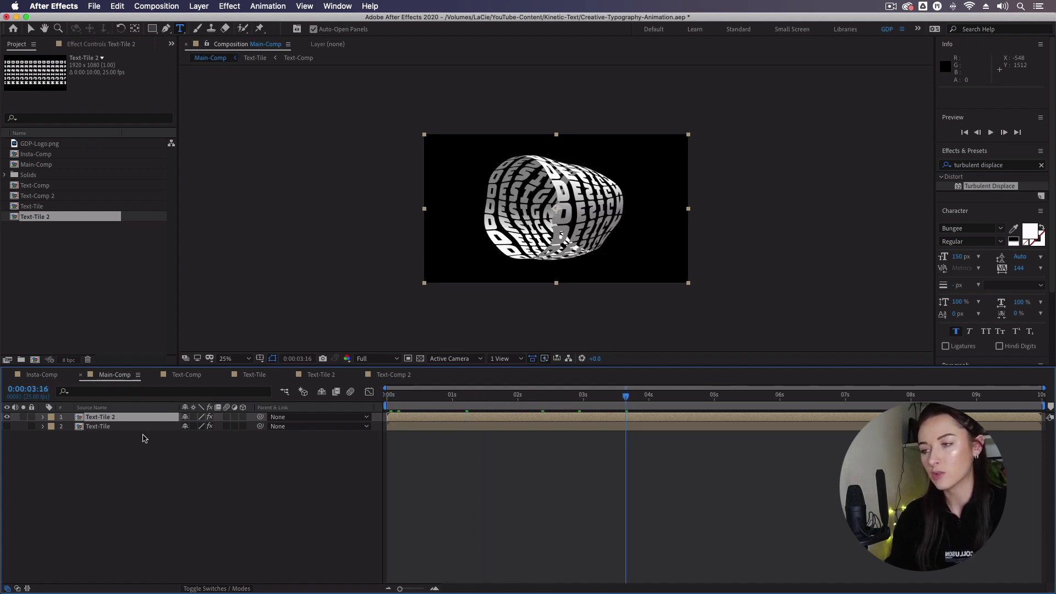
pyautogui.click(7, 417)
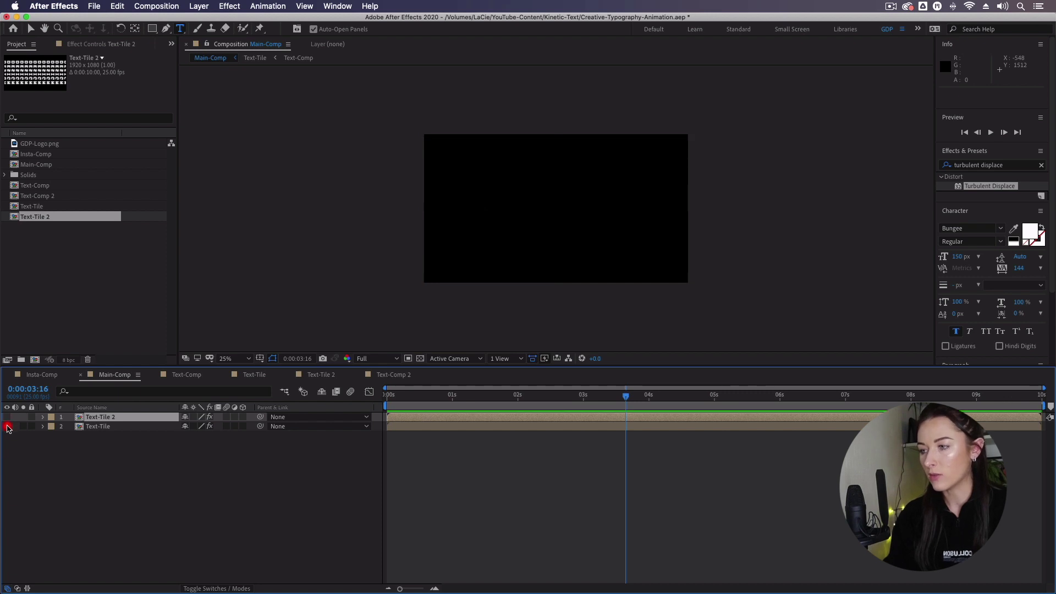
pyautogui.click(7, 427)
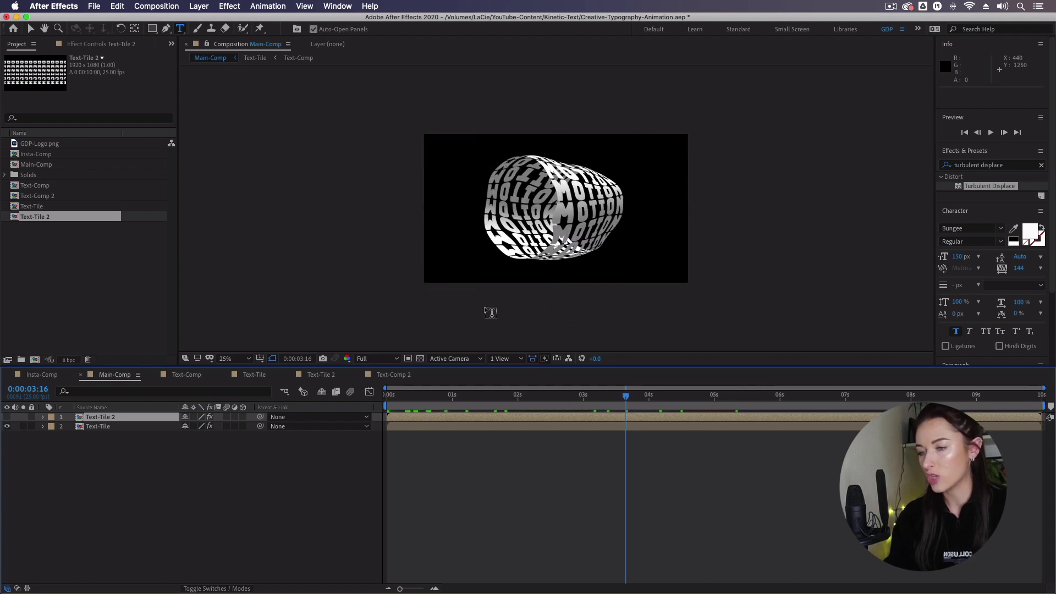
pyautogui.click(85, 451)
pyautogui.click(7, 417)
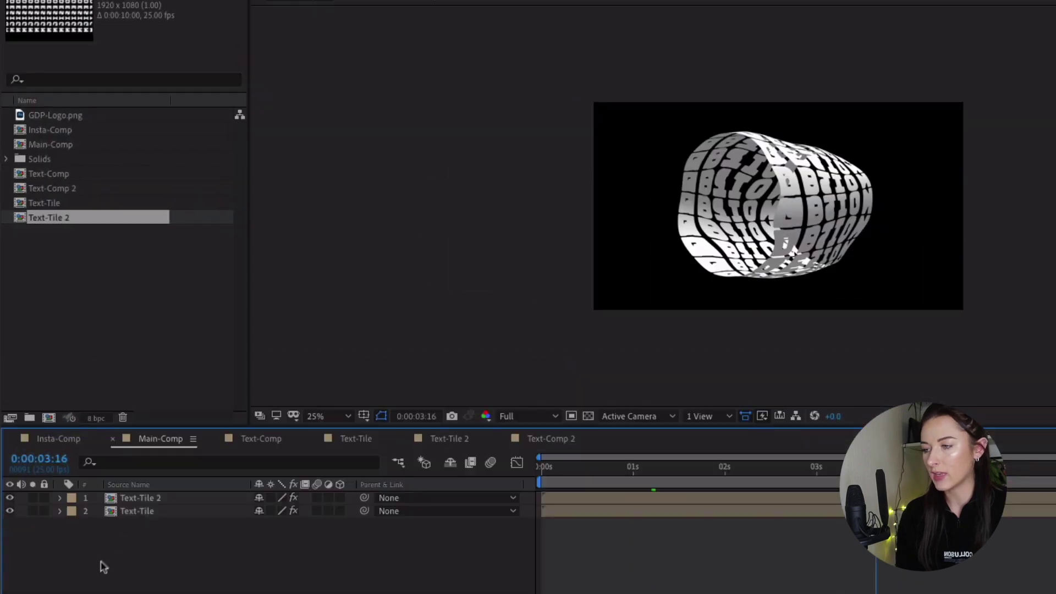
# Move the Text-Tile 2 layer below Text-Tile, and set Text-Tile's CC Cylinder Render option to Outside
pyautogui.click(163, 498)
pyautogui.hotkey('ctrl', '[')
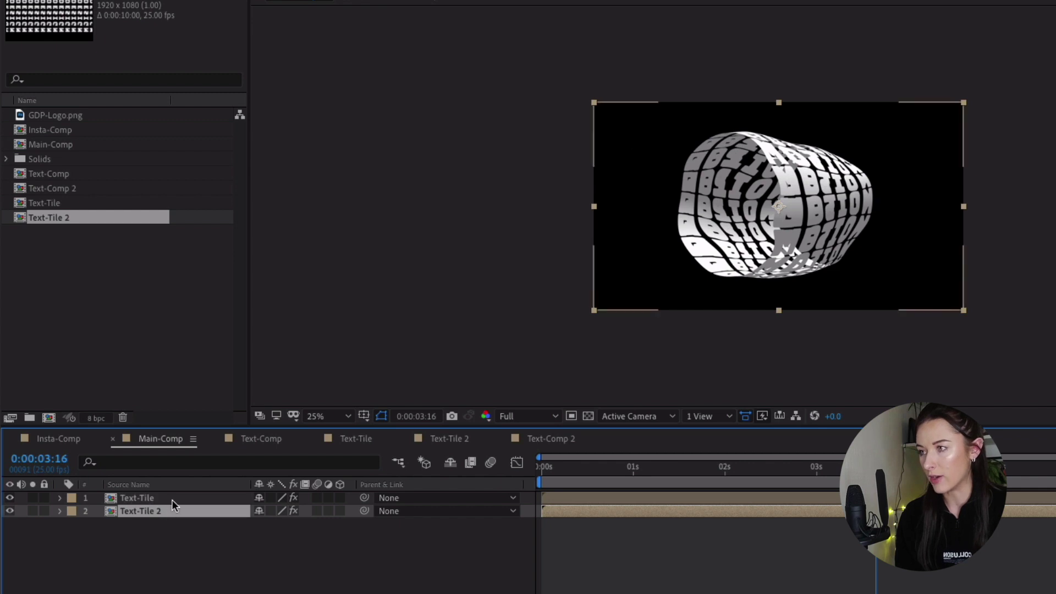
pyautogui.click(172, 499)
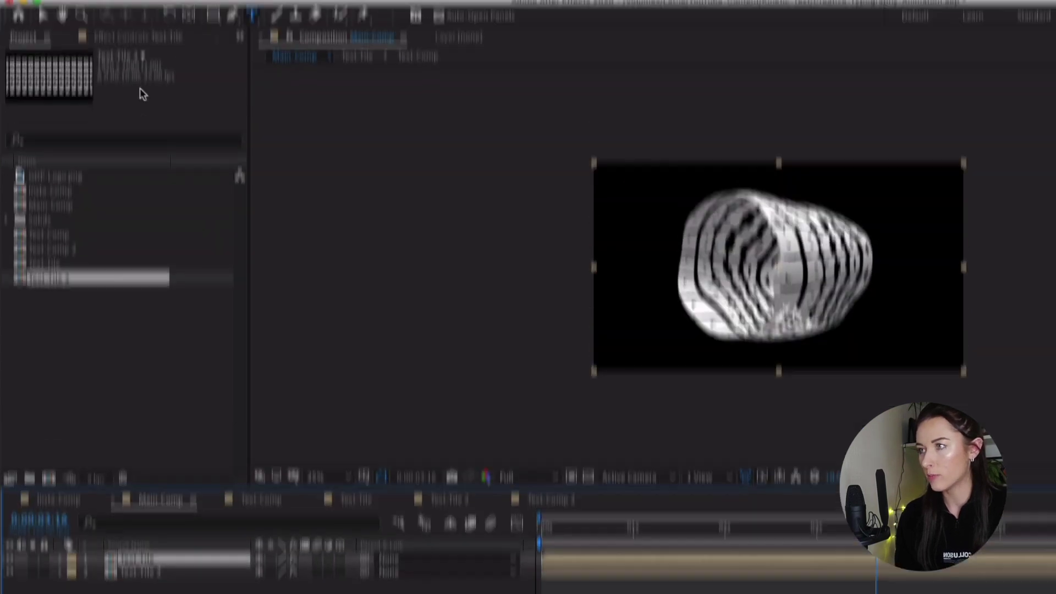
pyautogui.click(140, 62)
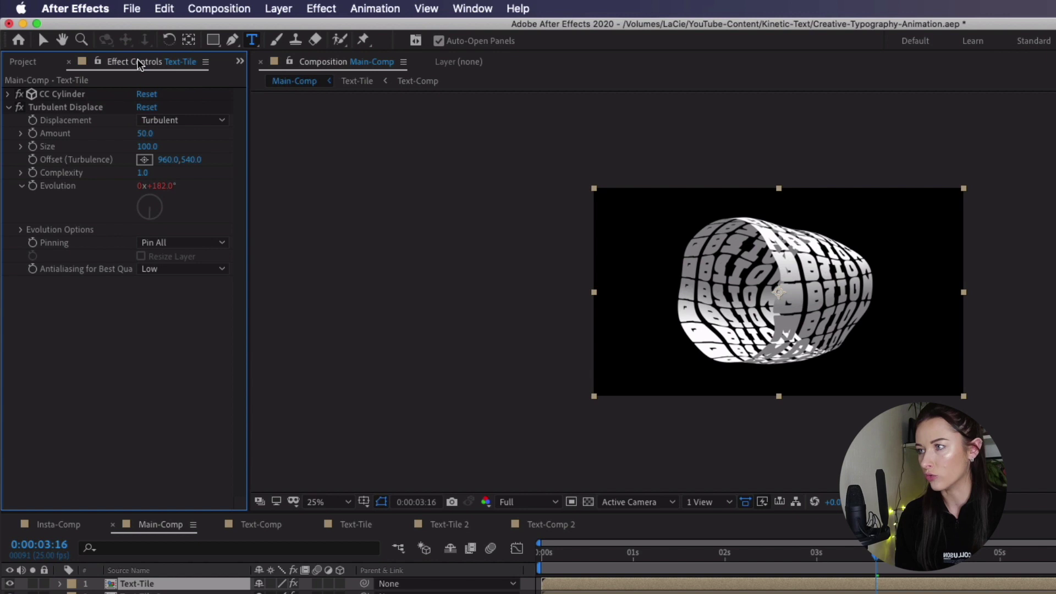
pyautogui.click(10, 95)
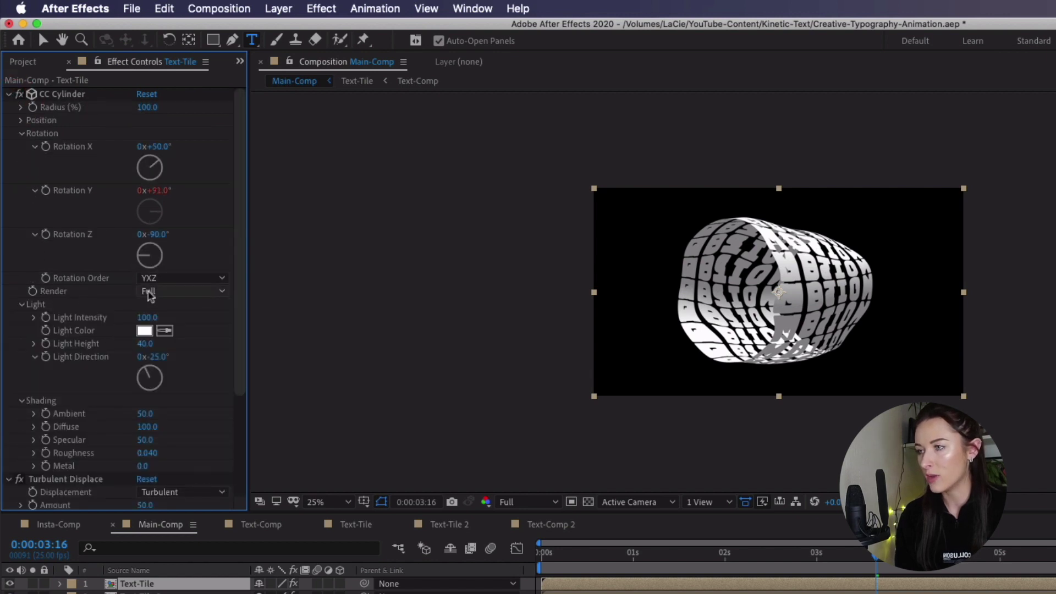
pyautogui.click(205, 294)
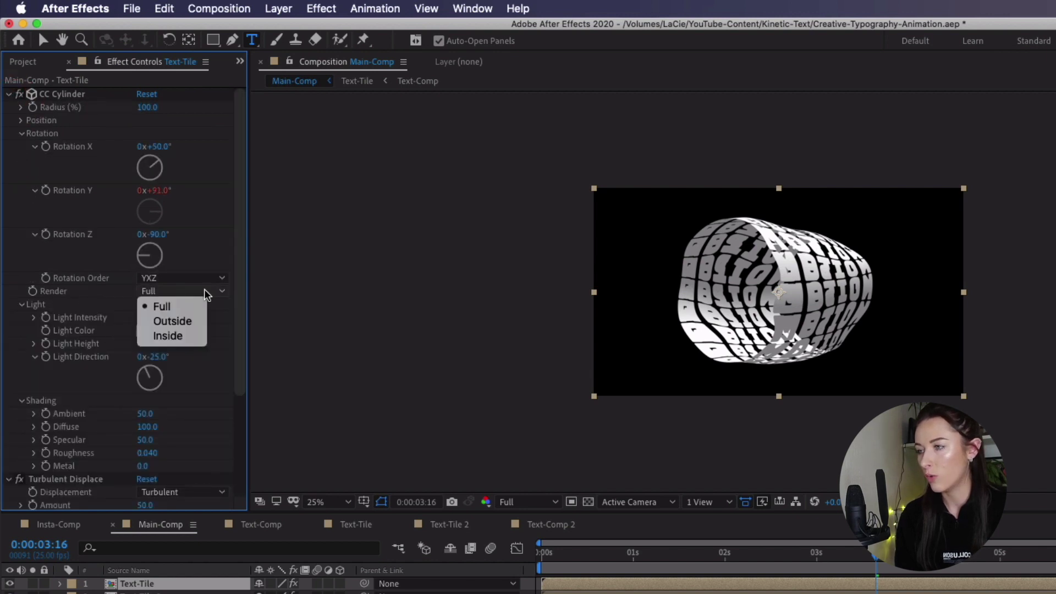
pyautogui.click(194, 322)
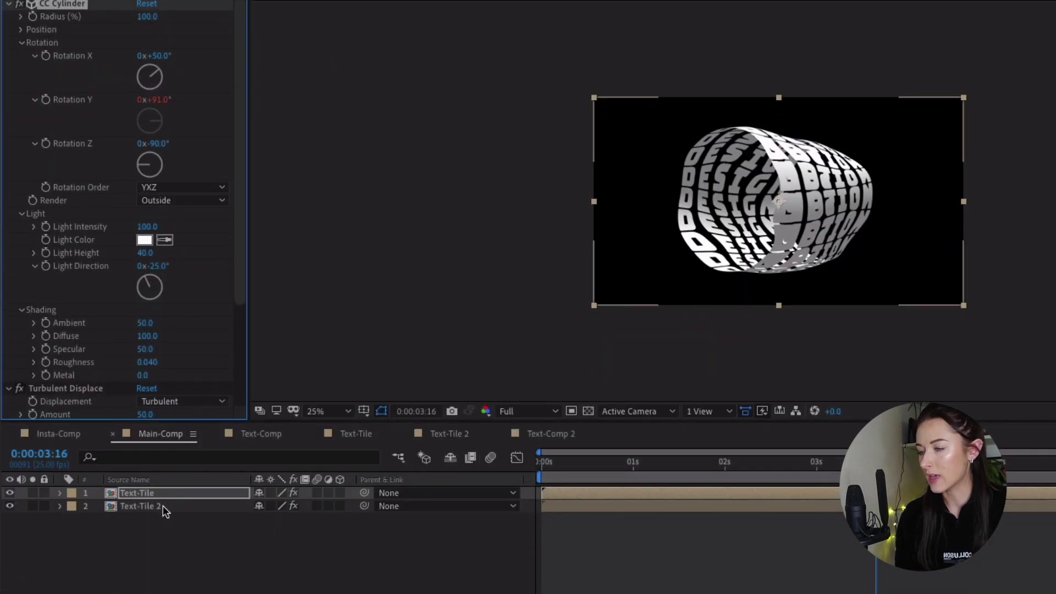
# Set the CC Cylinder Render option of the Text-Tile 2 layer to Inside
pyautogui.click(162, 506)
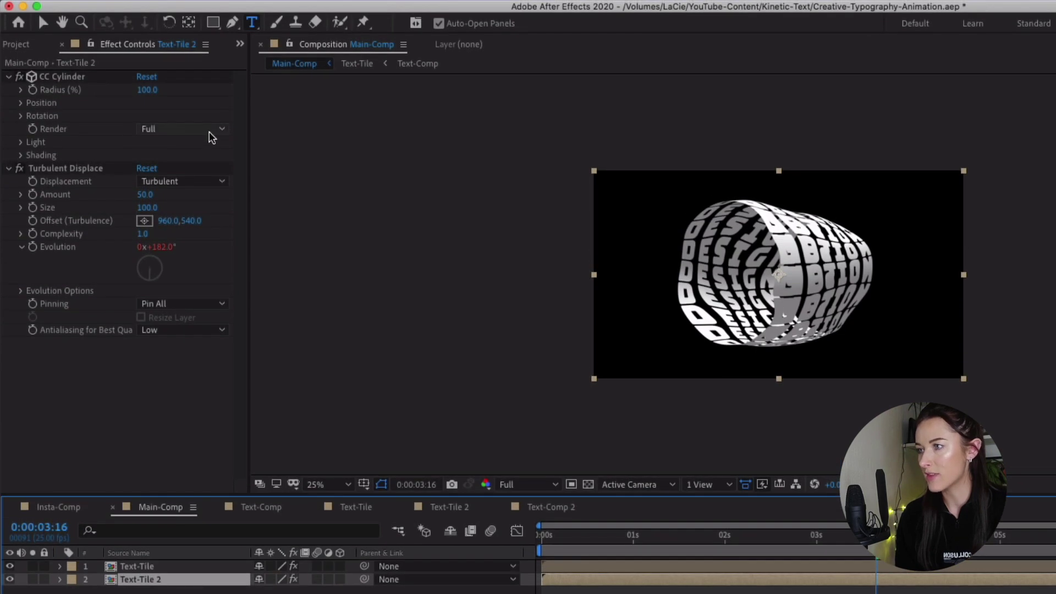
pyautogui.click(209, 131)
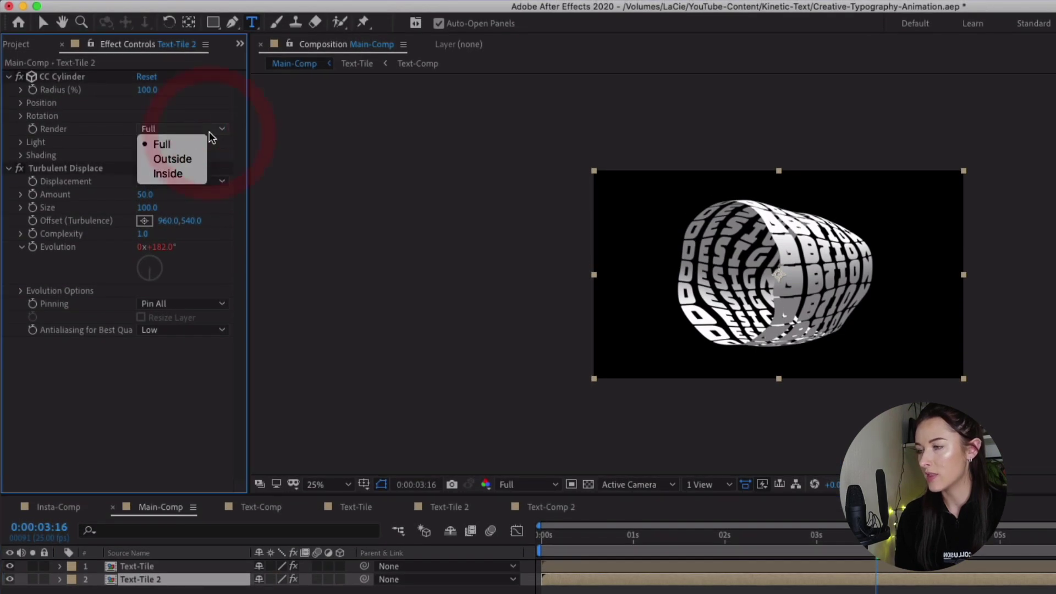
pyautogui.click(183, 173)
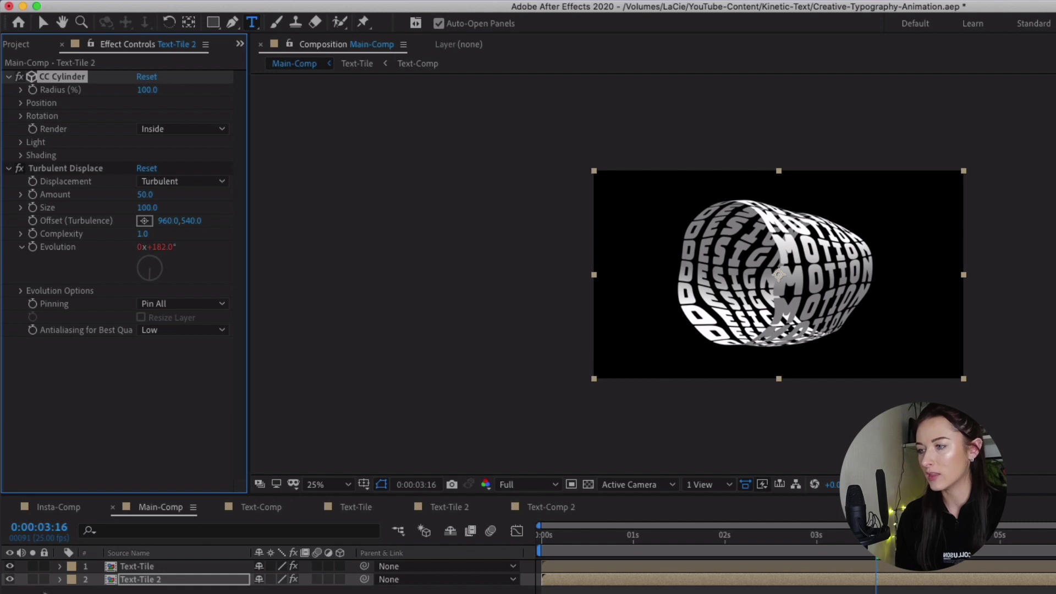
# Preview the inside and outside text layers separately and together over time, and check the composition's background transparency
pyautogui.click(10, 567)
pyautogui.moveTo(609, 545); pyautogui.dragTo(996, 557)
pyautogui.press('space')
pyautogui.click(10, 579)
pyautogui.click(10, 566)
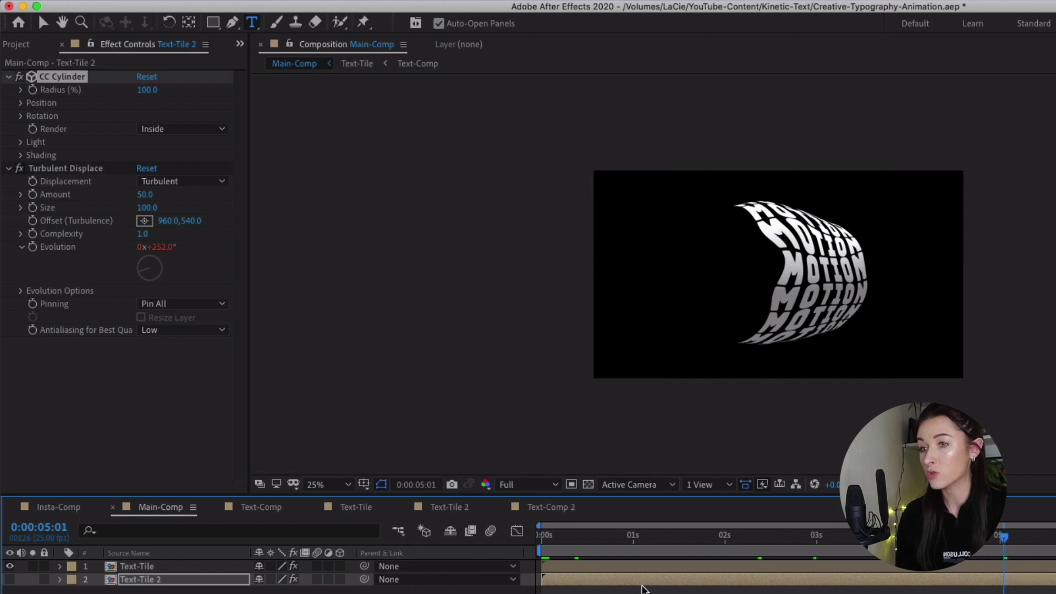
pyautogui.click(10, 579)
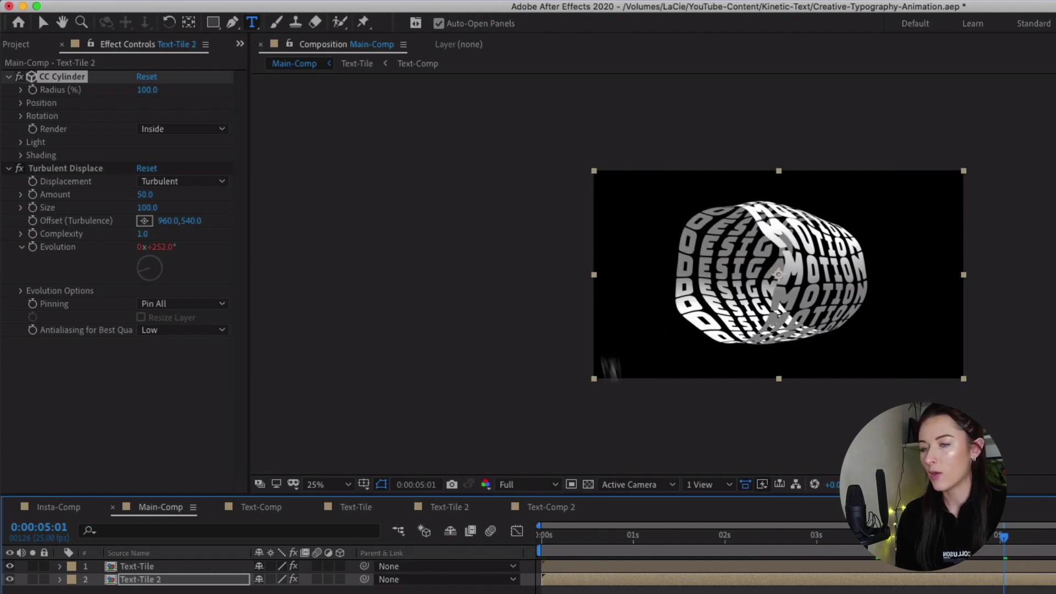
pyautogui.moveTo(552, 539); pyautogui.dragTo(904, 542)
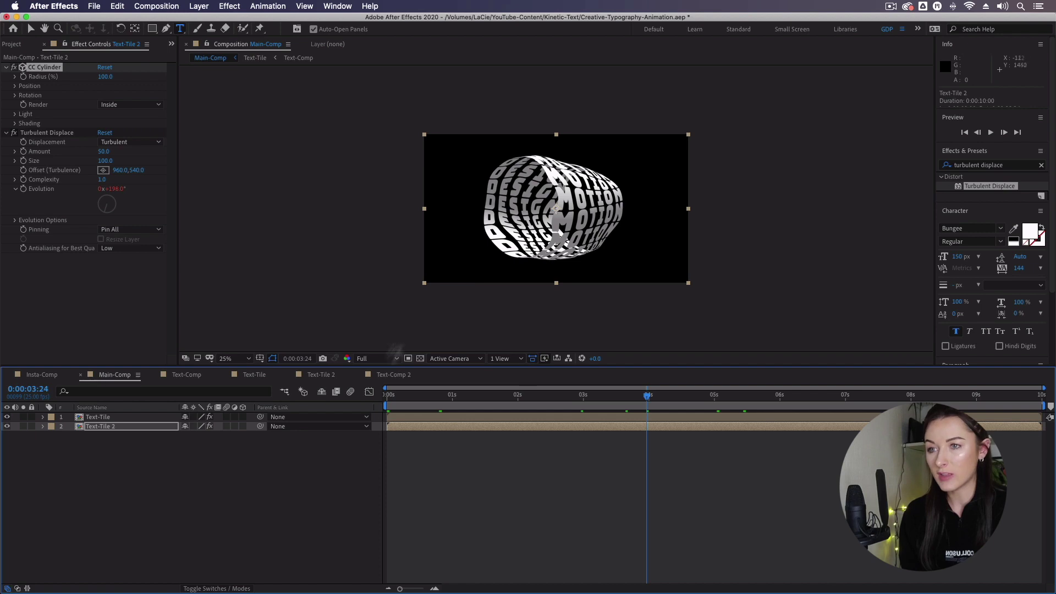
pyautogui.click(421, 359)
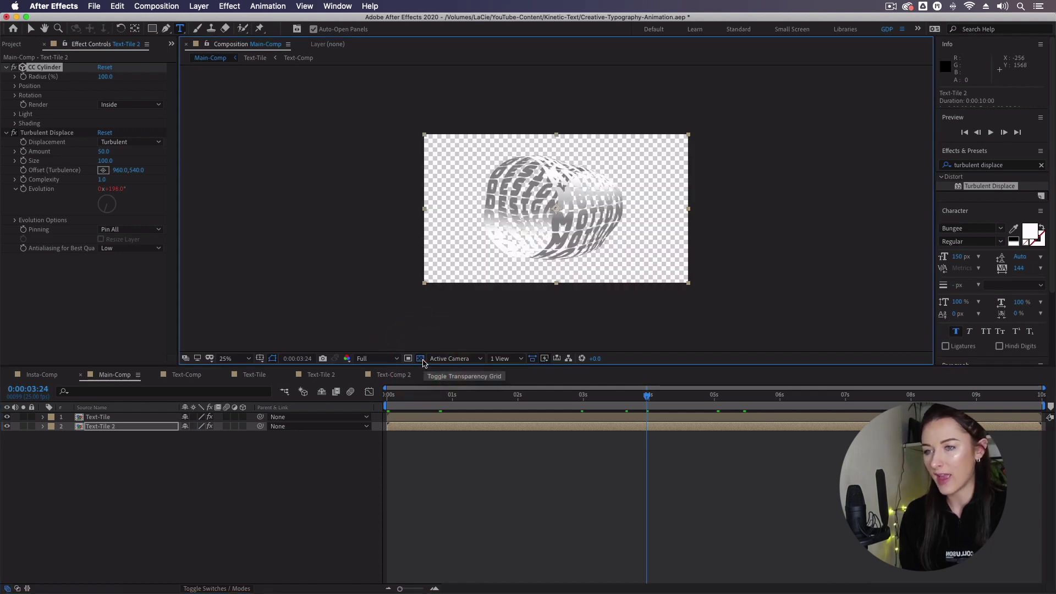
pyautogui.click(421, 359)
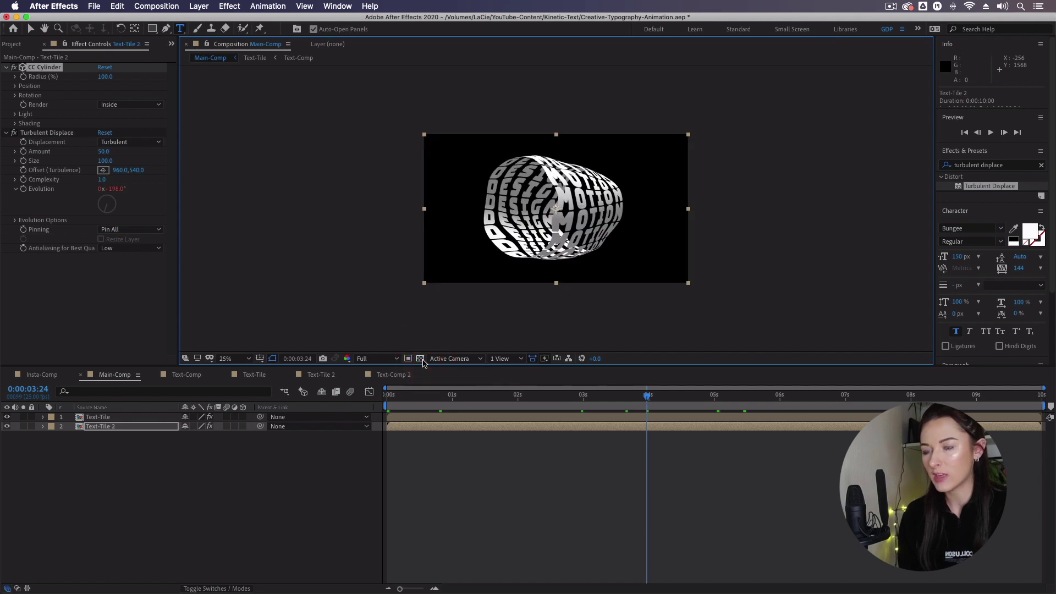
# Add Main-Comp as the top layer of Insta-Comp and reveal its Scale property
pyautogui.click(44, 375)
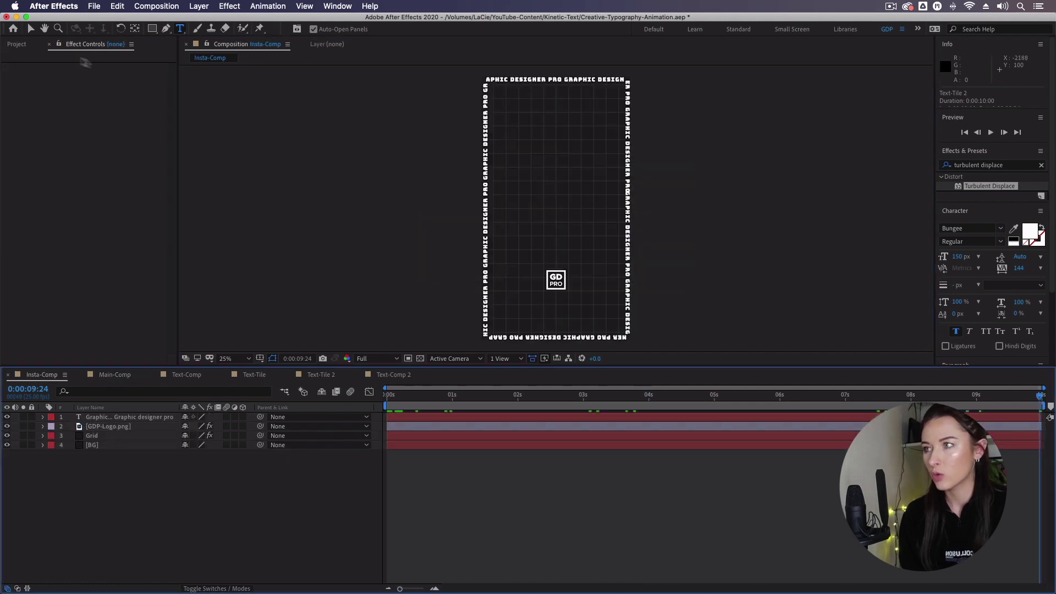
pyautogui.click(12, 45)
pyautogui.click(51, 165)
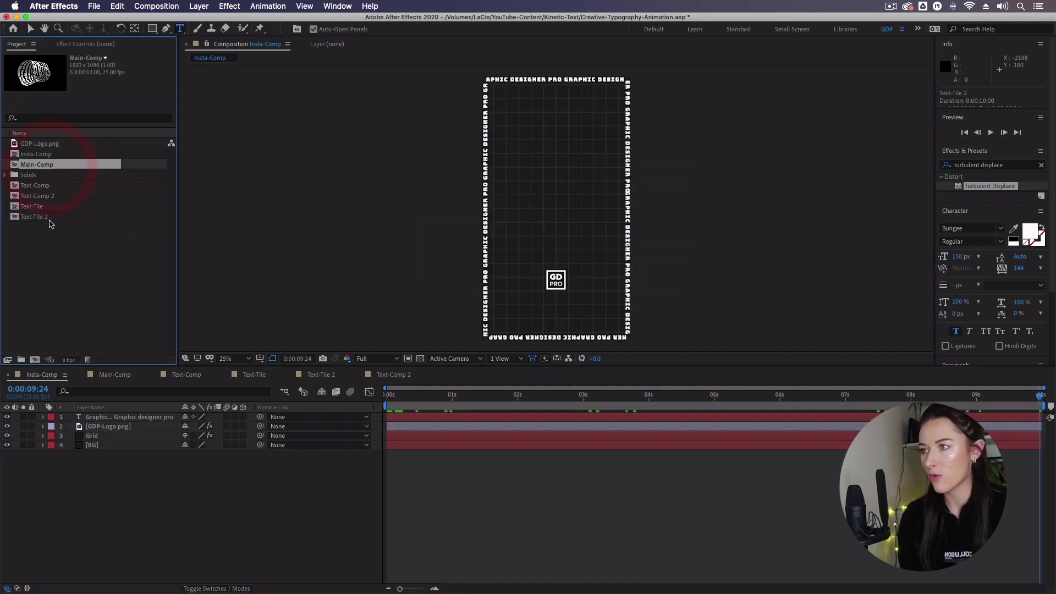
pyautogui.moveTo(60, 167); pyautogui.dragTo(91, 417)
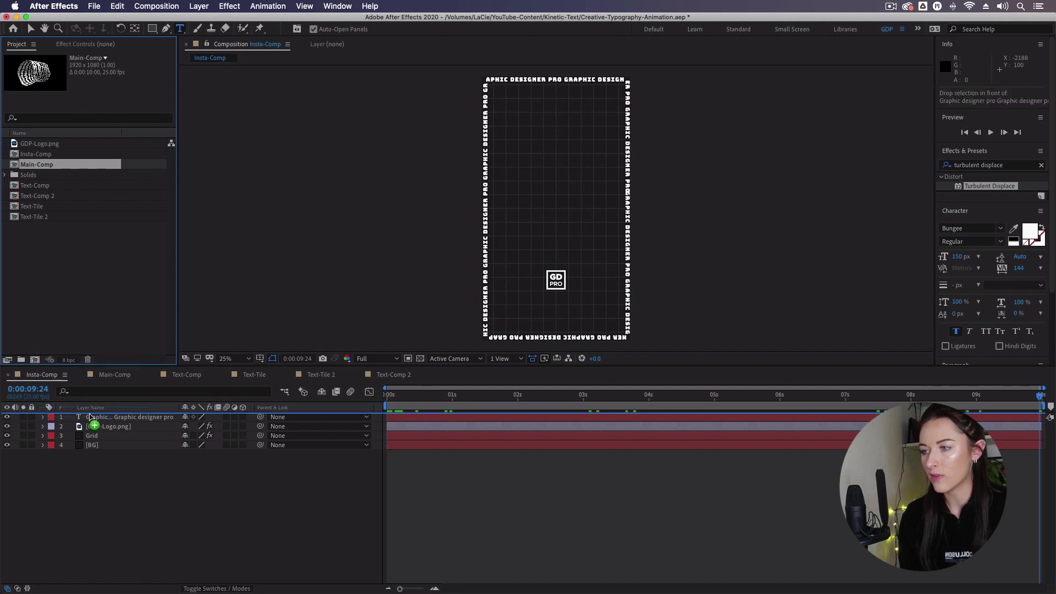
pyautogui.click(144, 421)
pyautogui.press('s')
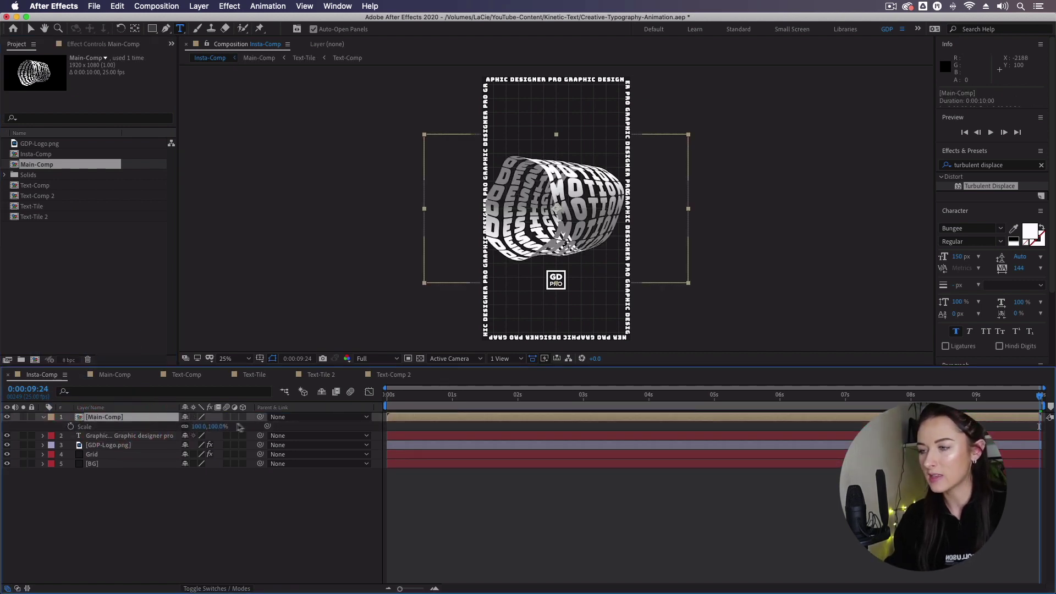
# Scale the Main-Comp layer to 65% in Insta-Comp
pyautogui.click(214, 426)
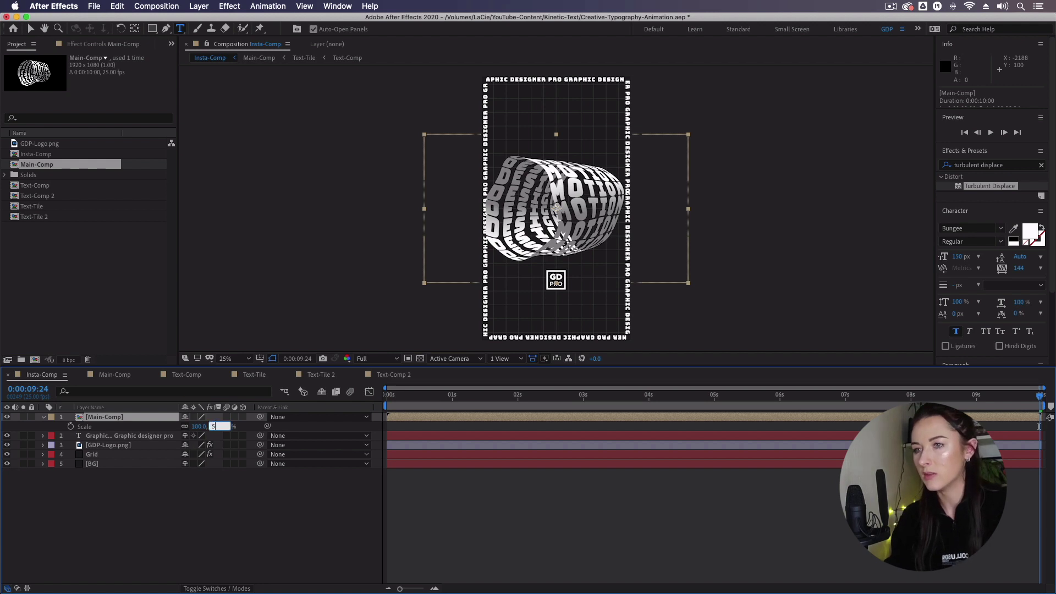
pyautogui.write('65')
pyautogui.press('Return')
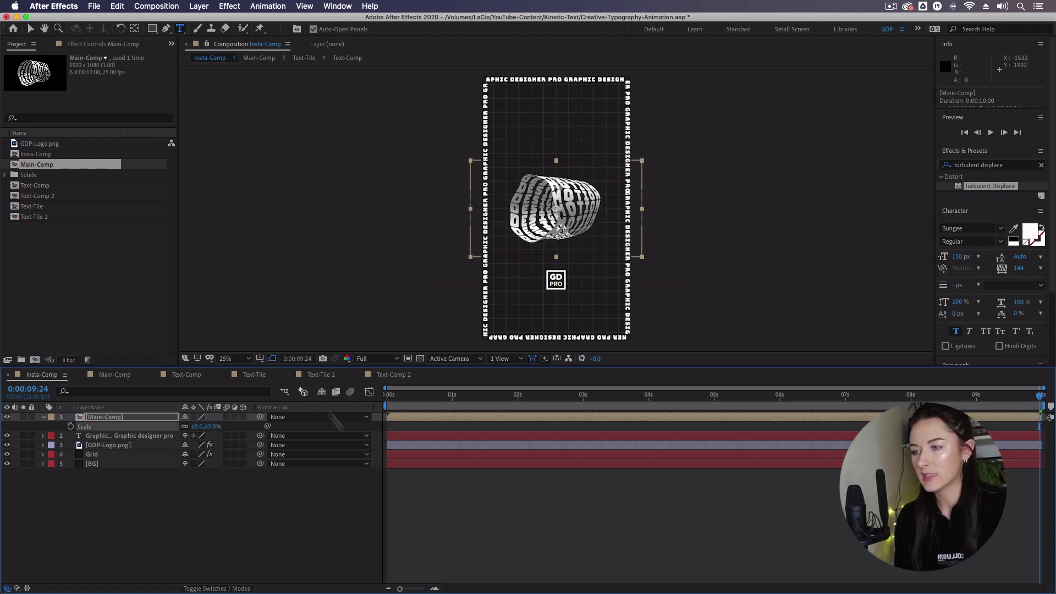
# Move the Main-Comp cylinder up, further above the logo, with the Selection tool and centre it horizontally in the composition
pyautogui.click(31, 29)
pyautogui.moveTo(578, 219); pyautogui.dragTo(580, 198)
pyautogui.scroll(-3, 1034, 231)
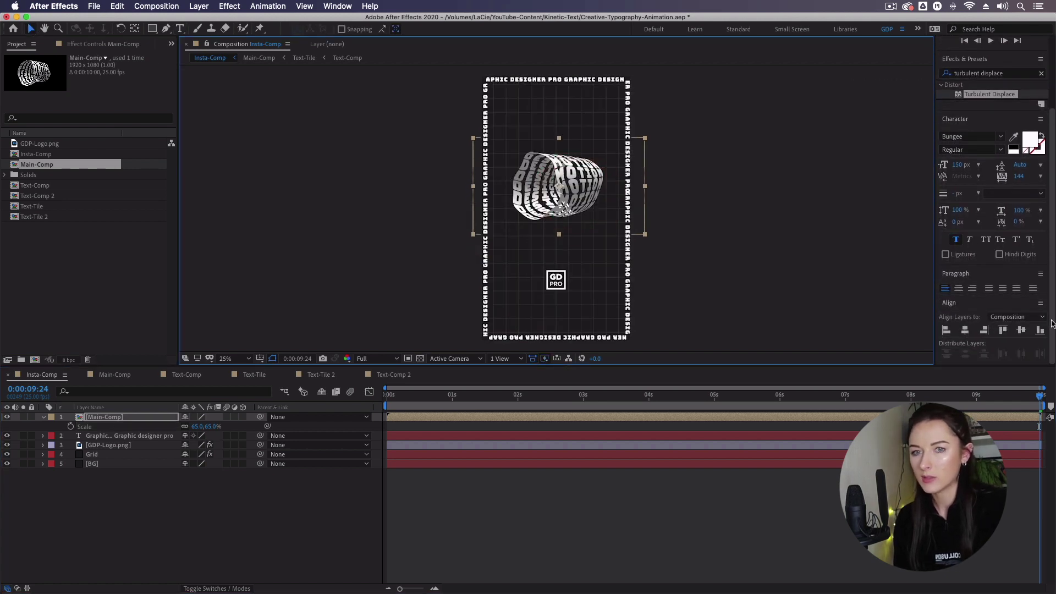
pyautogui.click(965, 331)
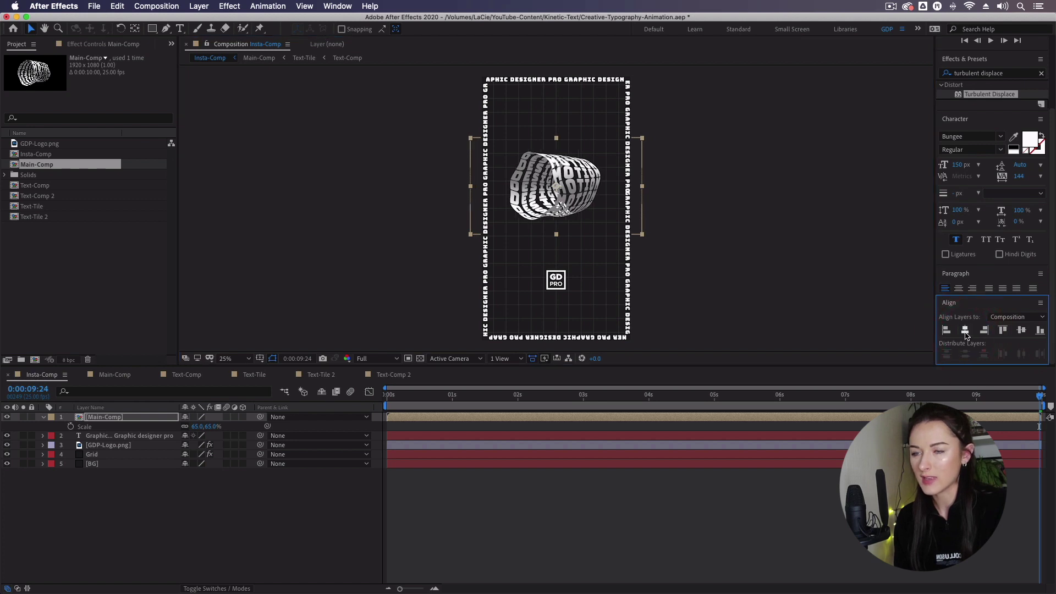
# Deselect the Main-Comp layer and preview the Insta-Comp animation from the first frame
pyautogui.click(676, 512)
pyautogui.press('space')
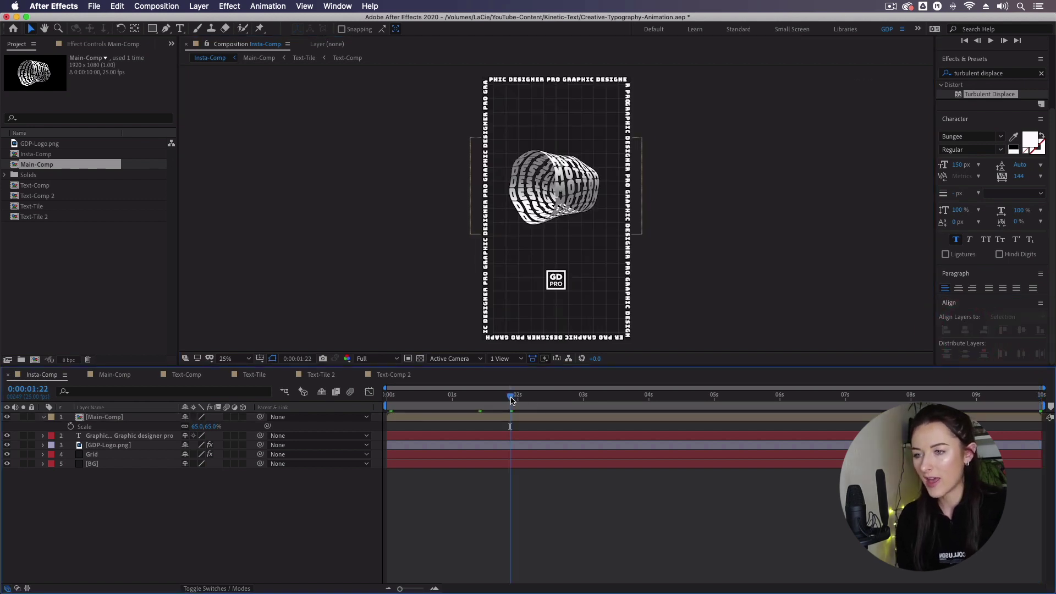
pyautogui.click(363, 398)
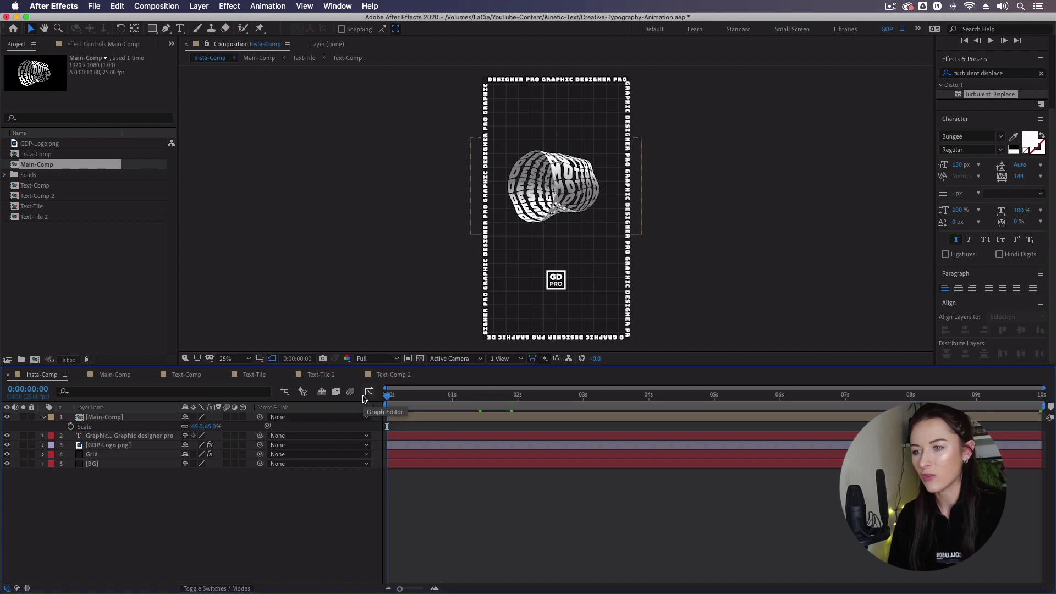
pyautogui.press('space')
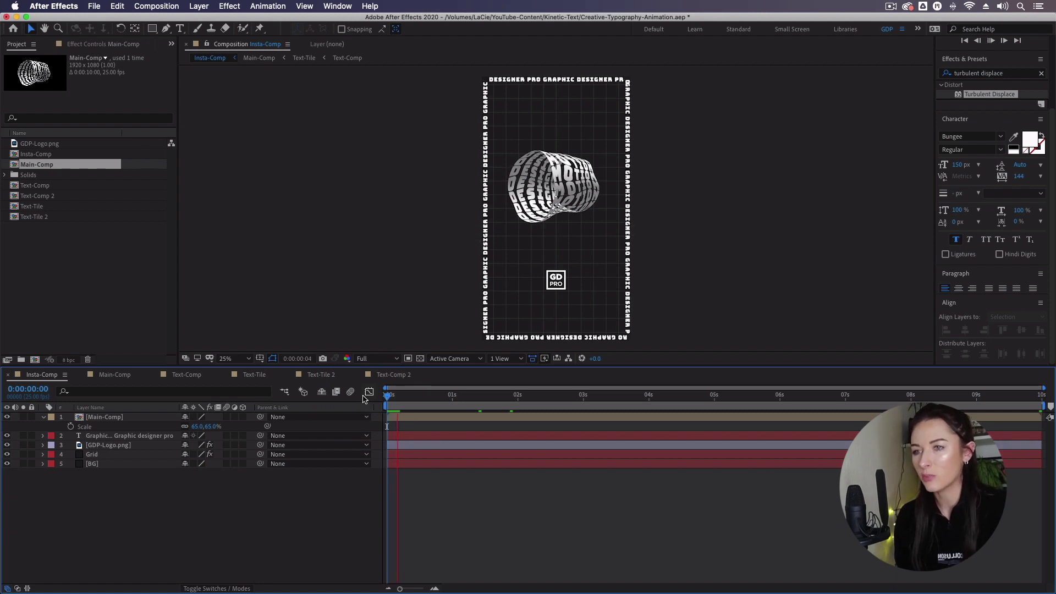